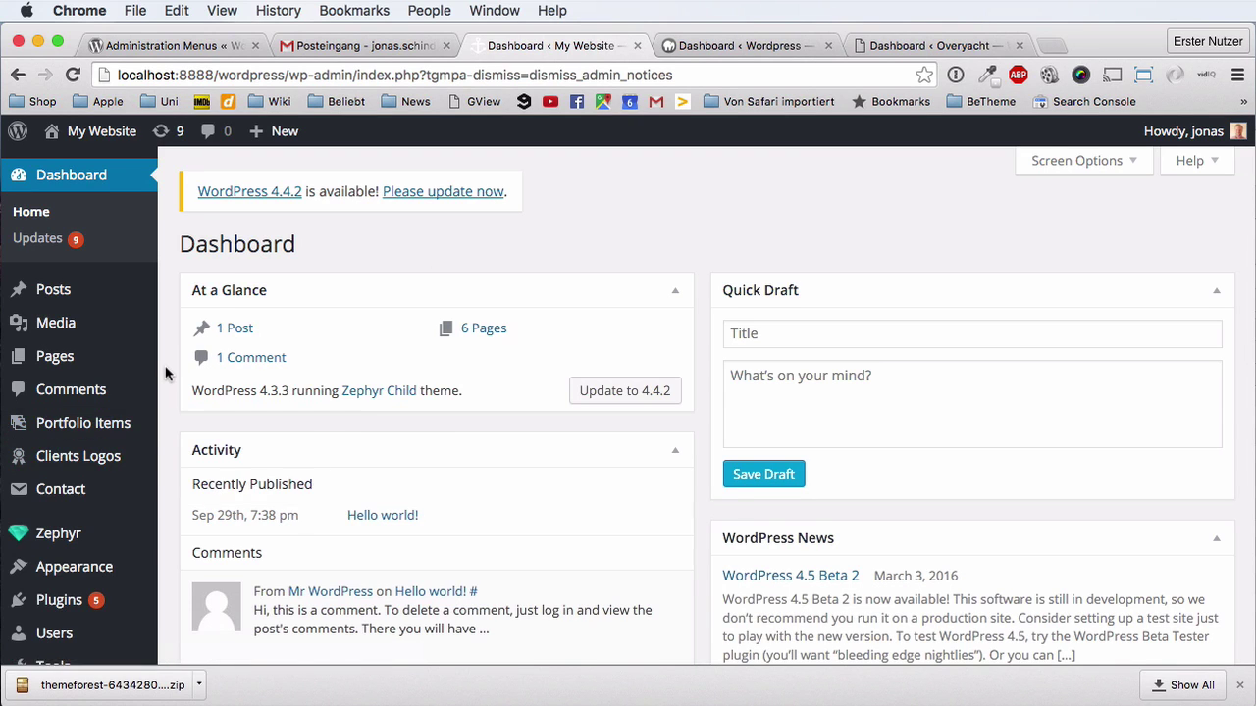
# Open the Zephyr theme's welcome page from the My Website dashboard.
pyautogui.scroll(-3, 165, 373)
pyautogui.scroll(3, 165, 373)
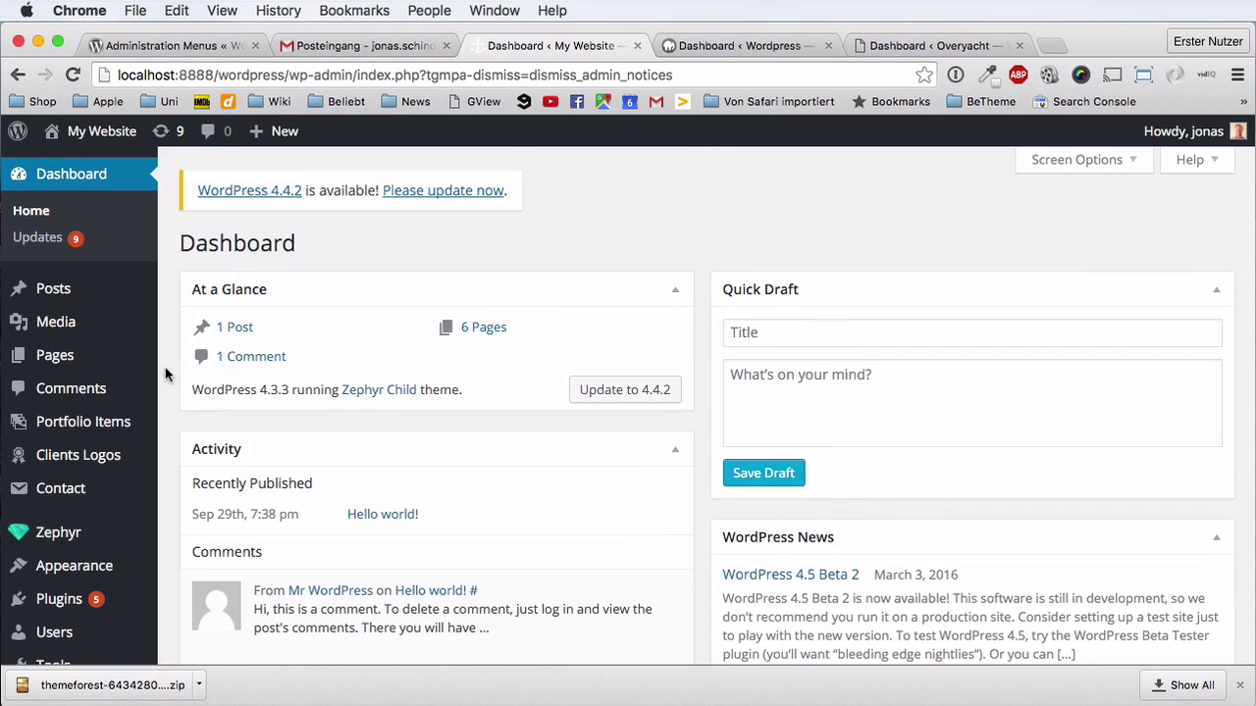
pyautogui.scroll(-3, 162, 388)
pyautogui.scroll(2, 148, 417)
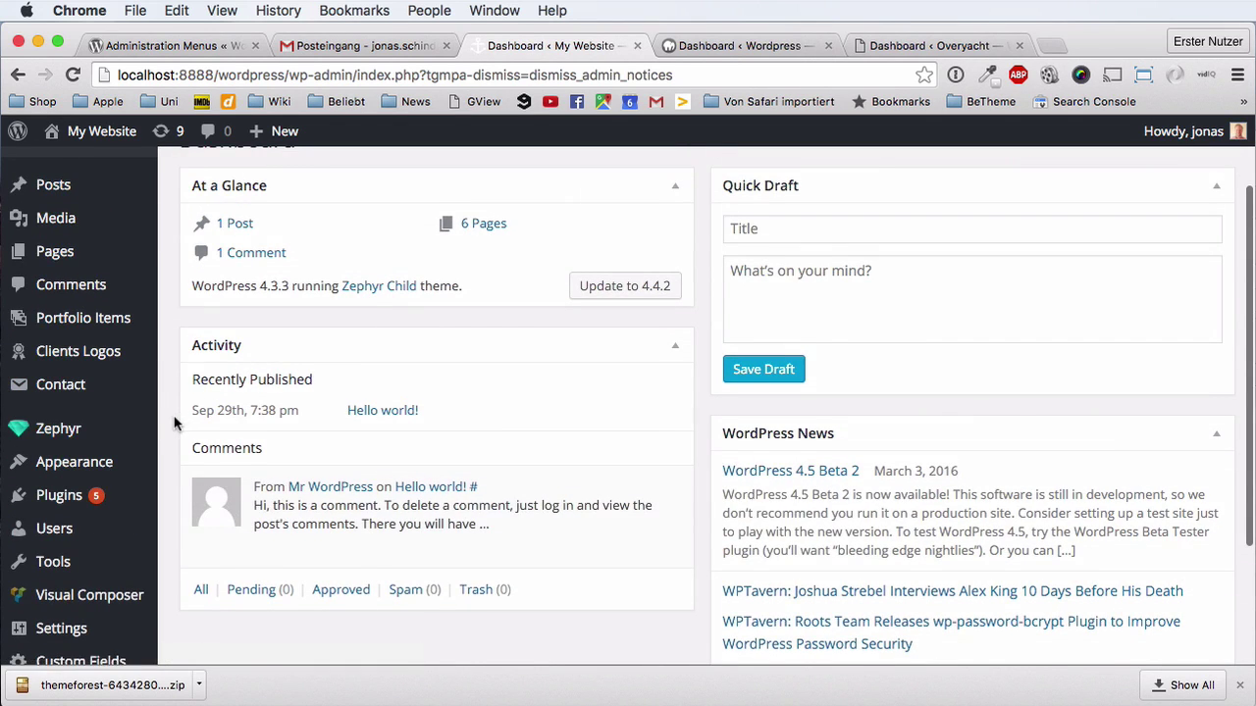
pyautogui.scroll(2, 169, 424)
pyautogui.moveTo(71, 543)
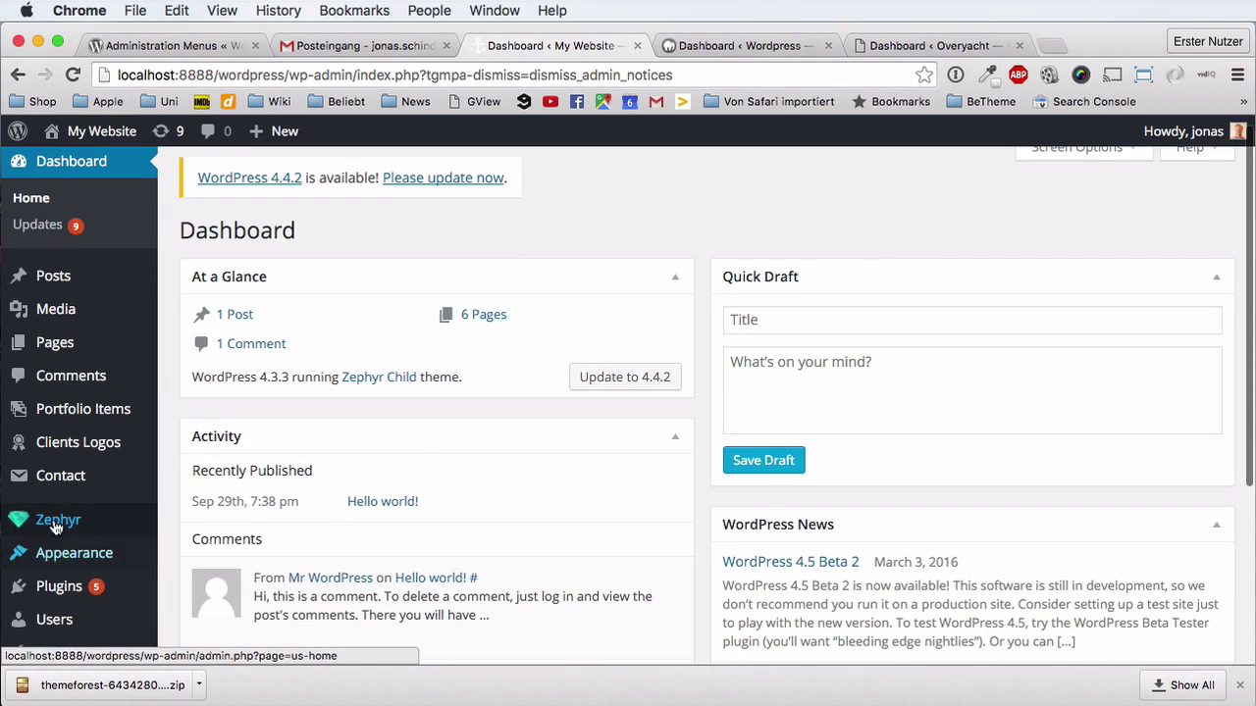
pyautogui.click(75, 519)
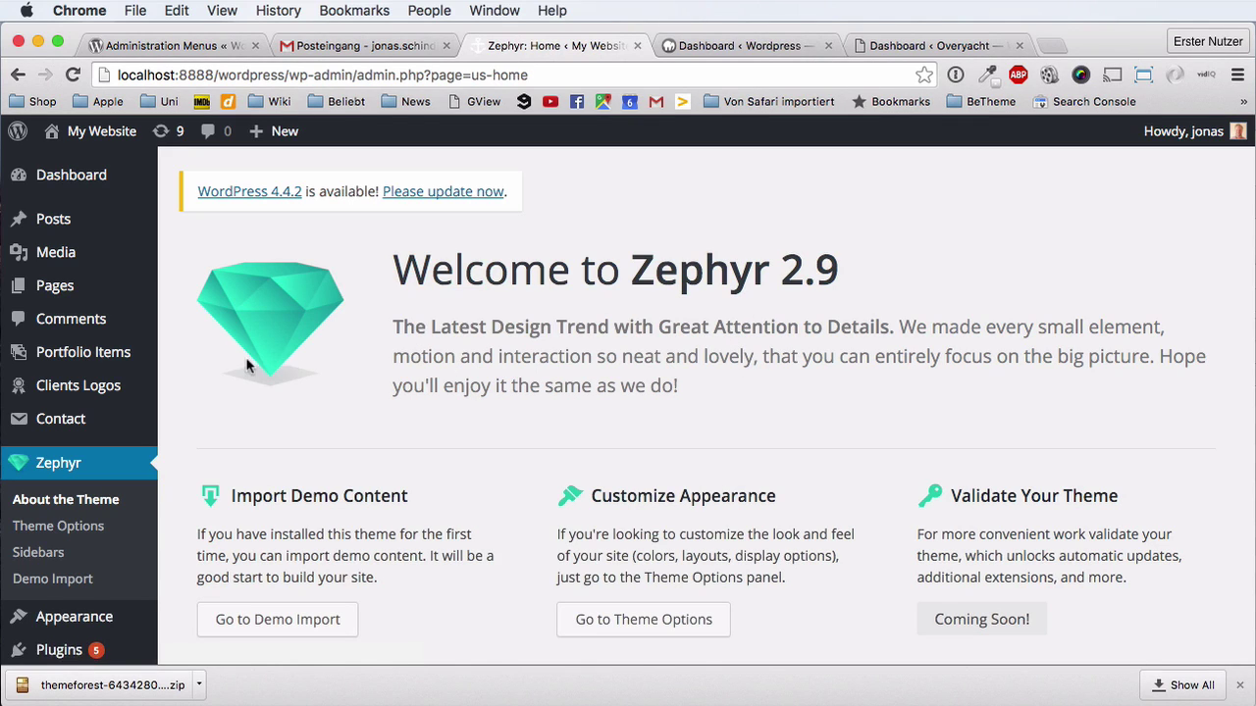
# Open the Theme Update section in the Zephyr theme options.
pyautogui.scroll(-2, 202, 384)
pyautogui.scroll(1, 756, 257)
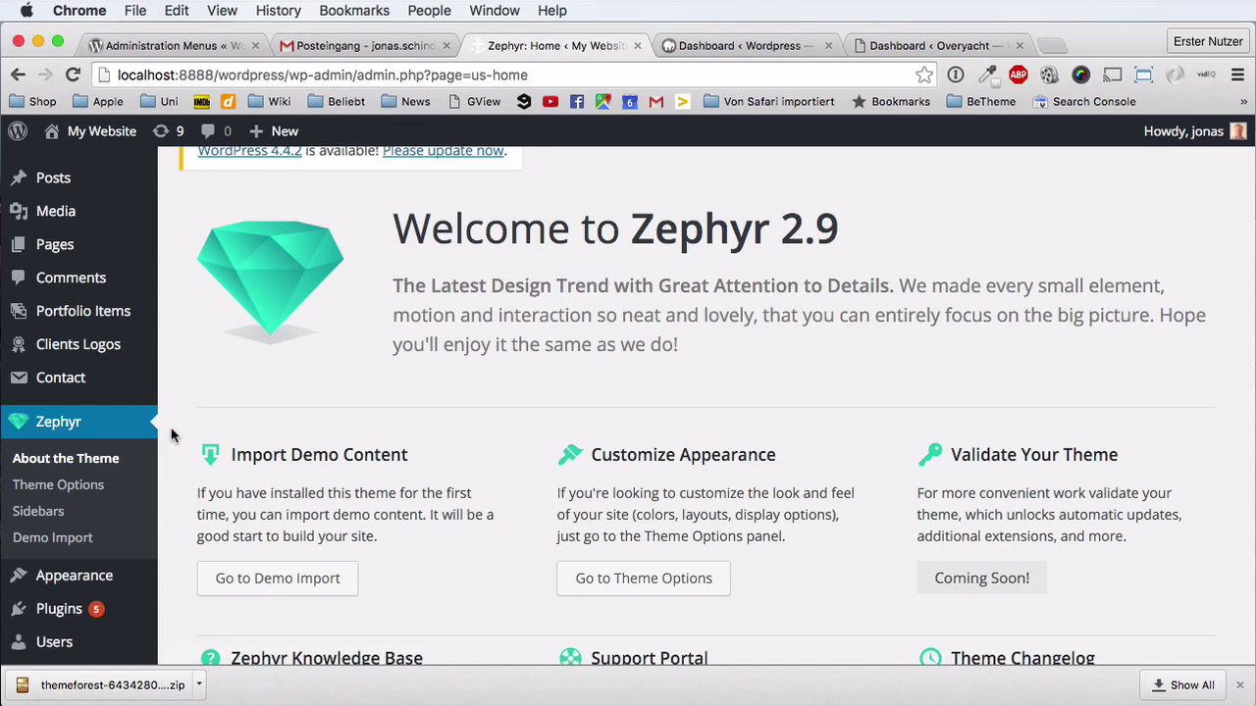
pyautogui.click(58, 484)
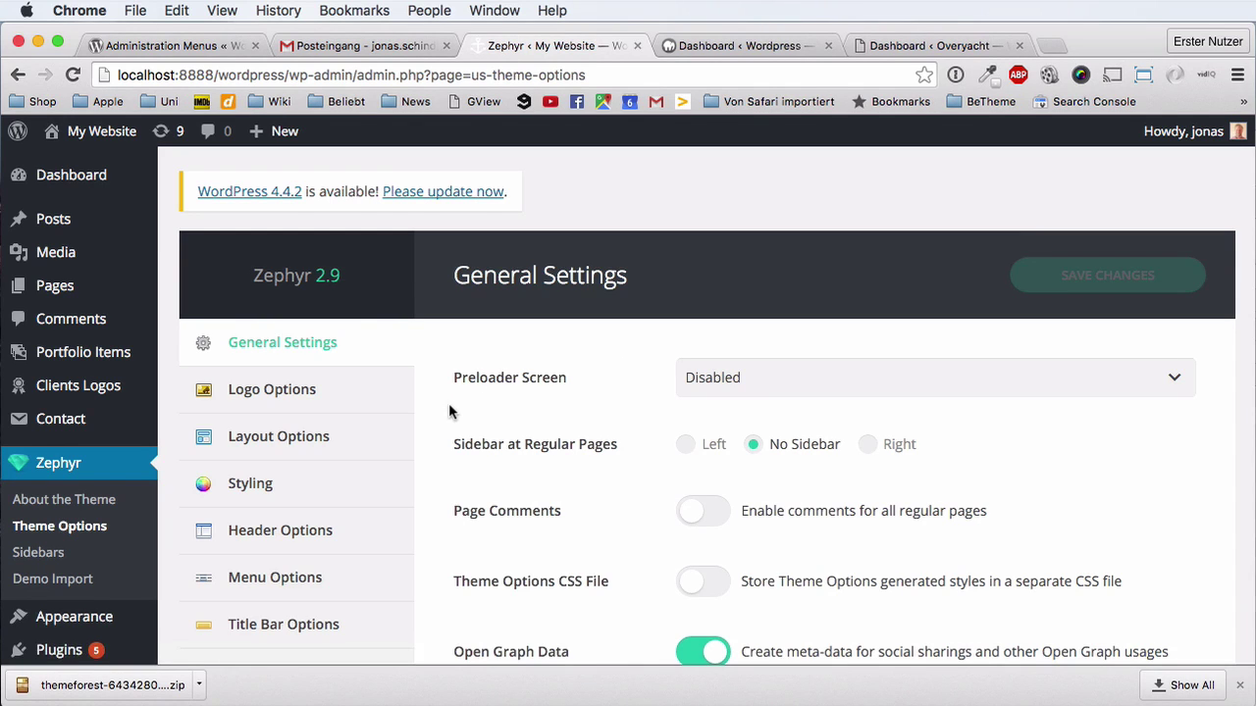
pyautogui.scroll(-2, 440, 403)
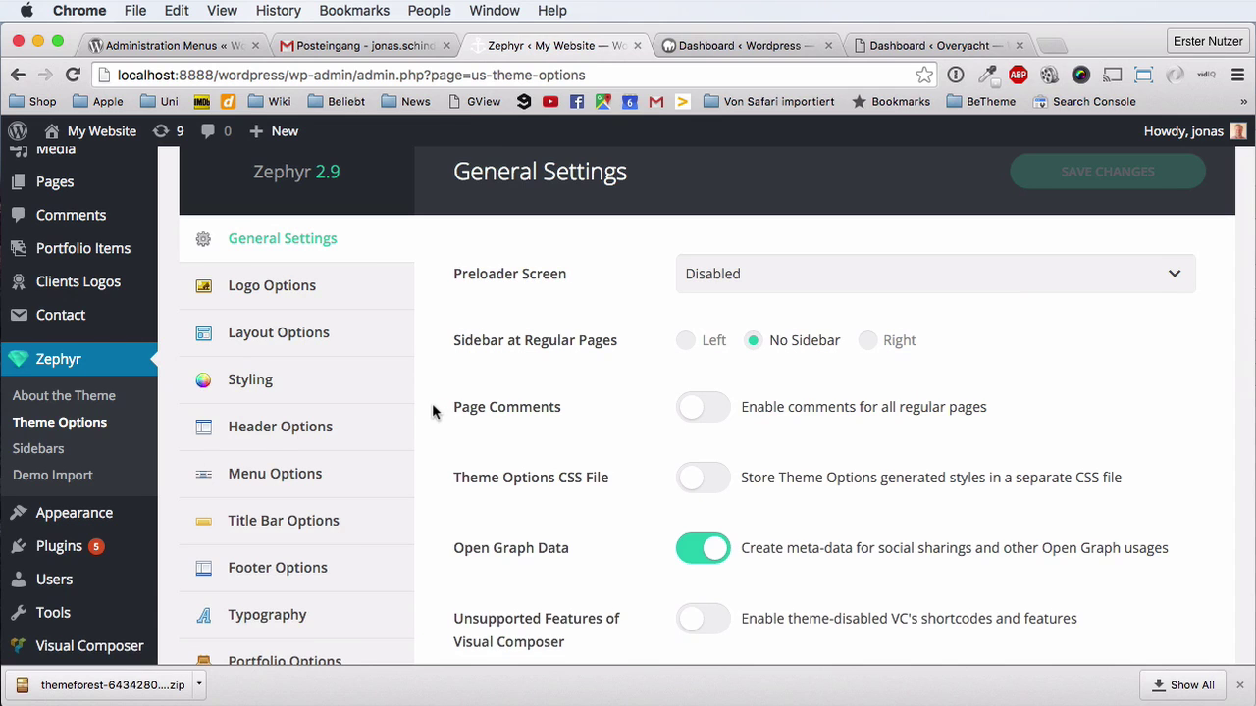
pyautogui.scroll(-5, 424, 416)
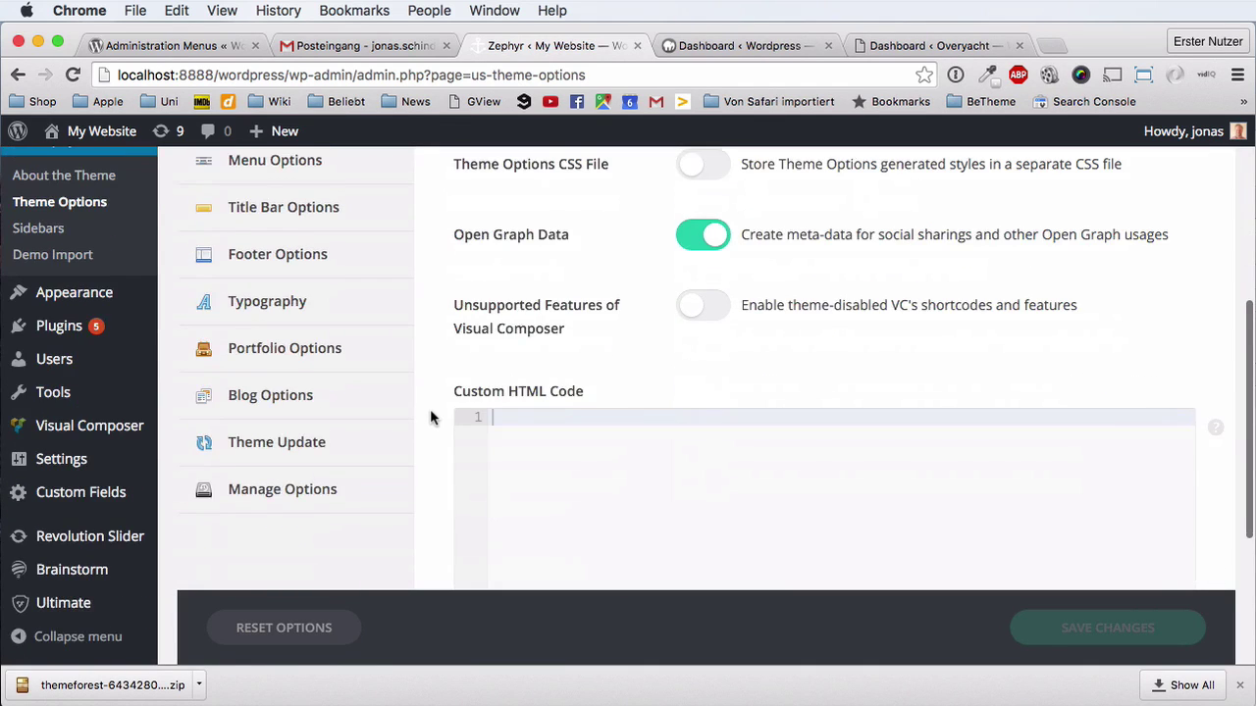
pyautogui.scroll(1, 430, 419)
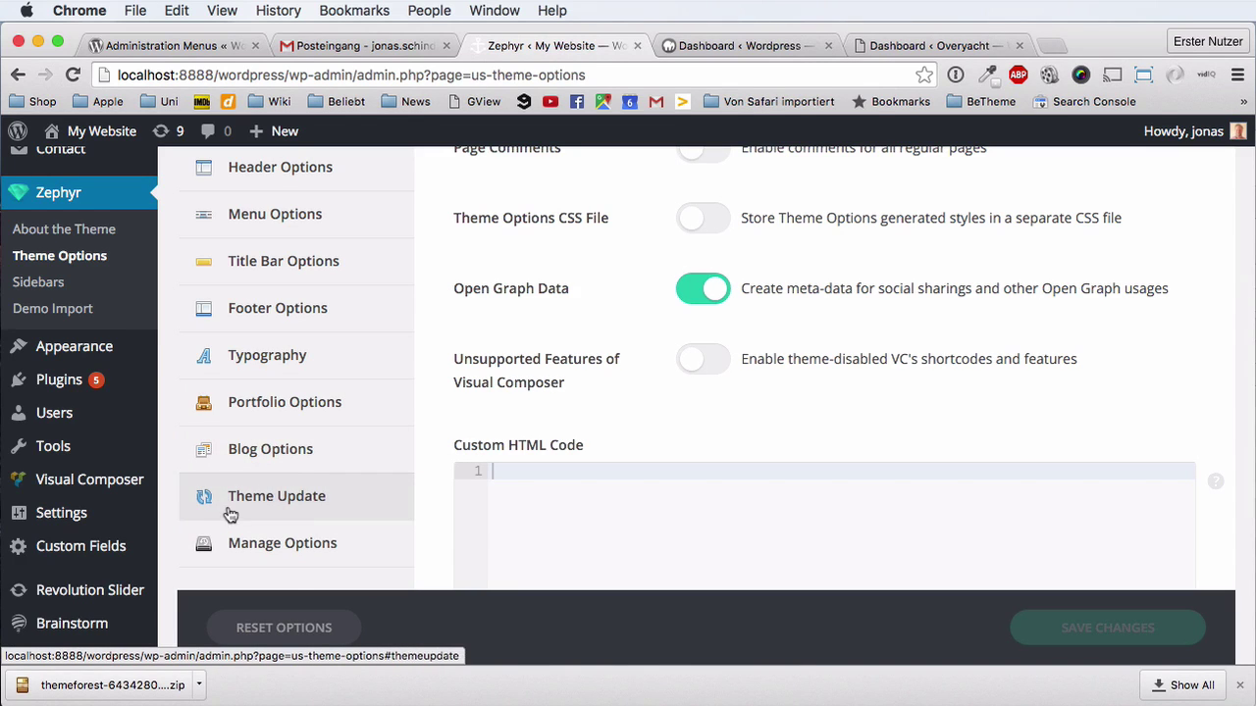
pyautogui.click(272, 505)
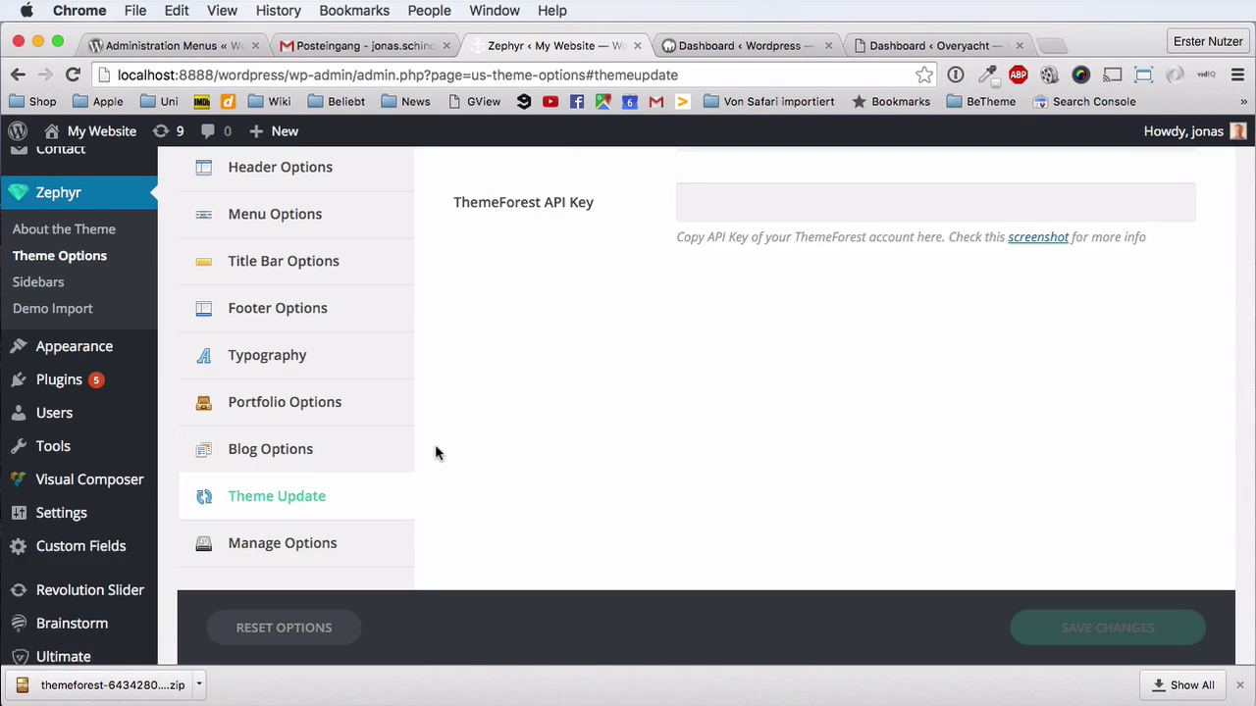
# Examine the ThemeForest user name and API key fields required for theme update notifications.
pyautogui.scroll(3, 435, 444)
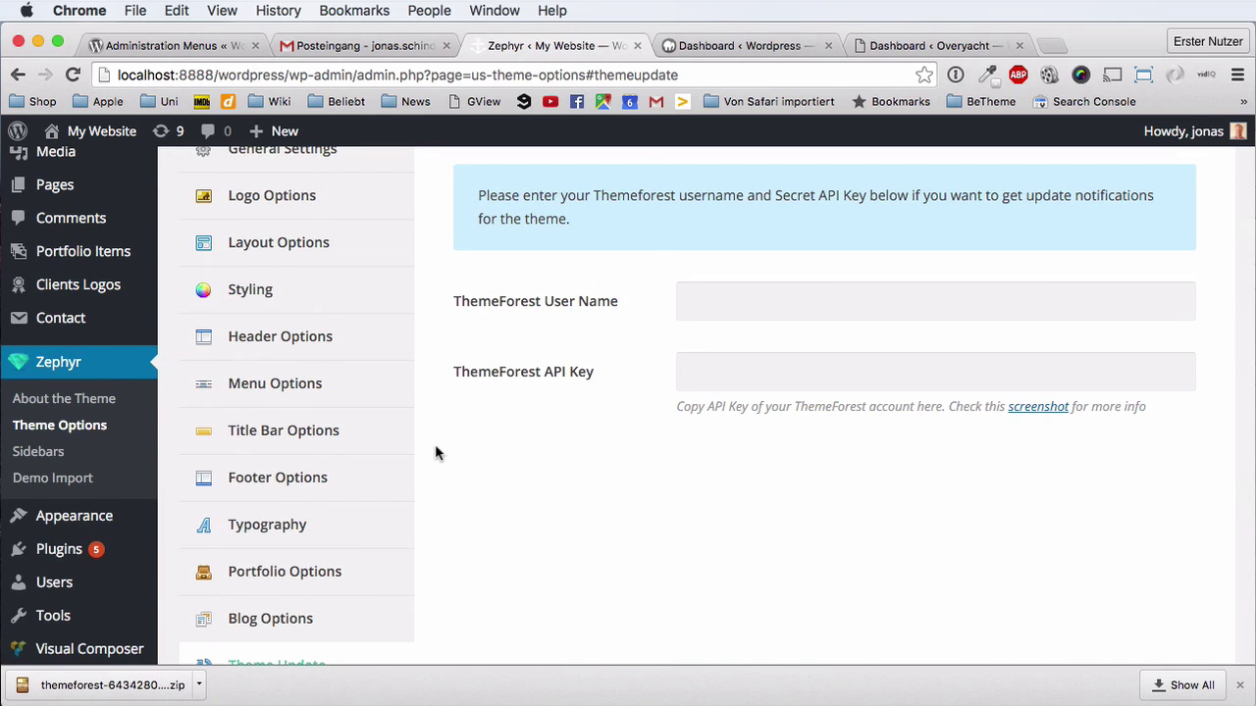
pyautogui.scroll(3, 435, 452)
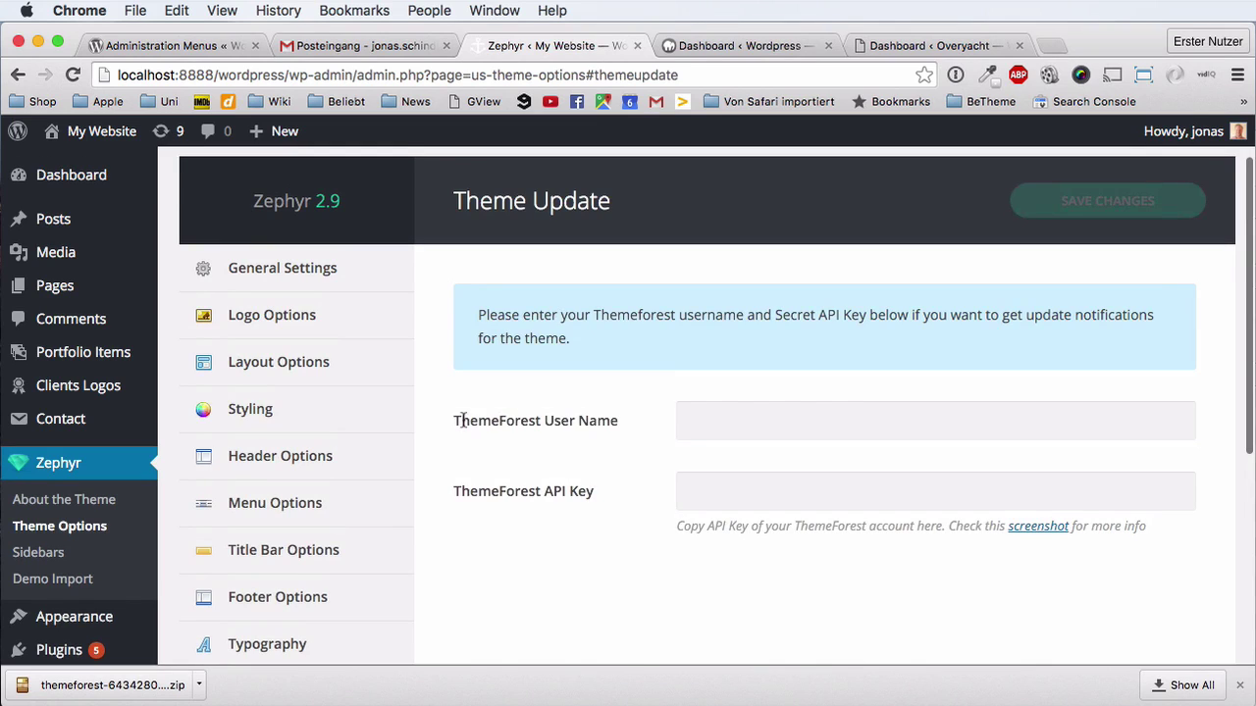
pyautogui.moveTo(454, 421); pyautogui.dragTo(542, 421)
pyautogui.click(620, 420)
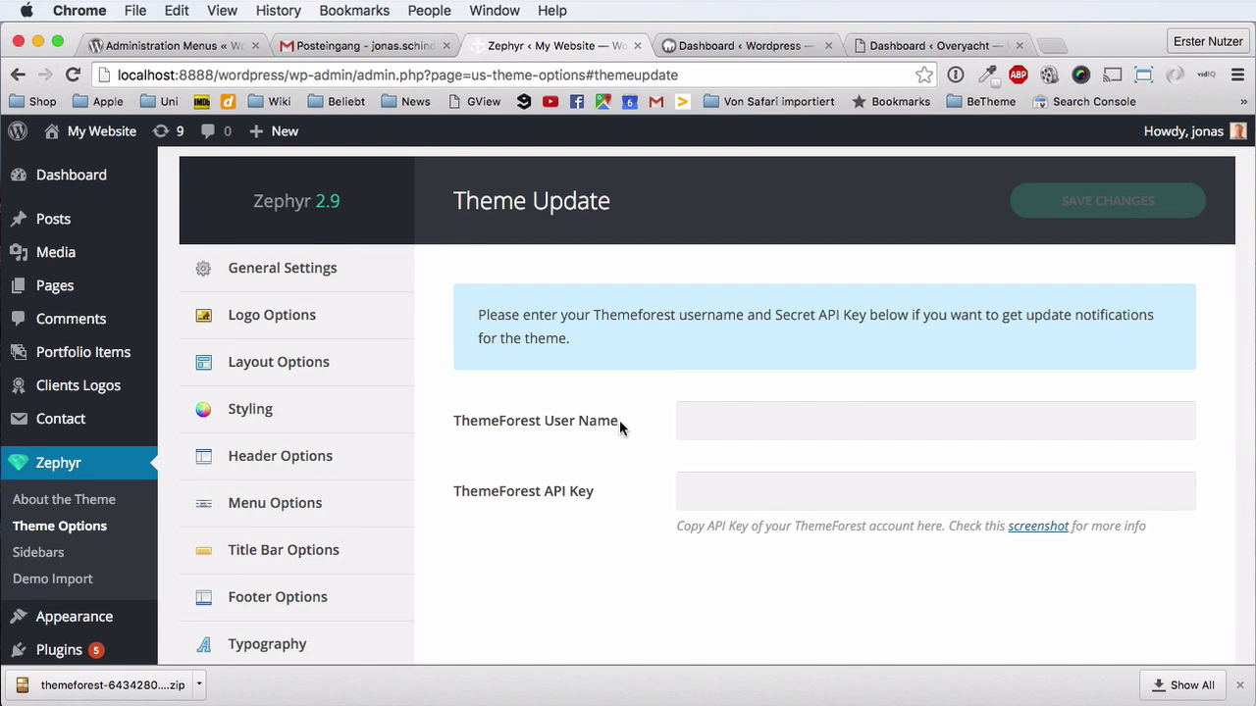
pyautogui.click(710, 416)
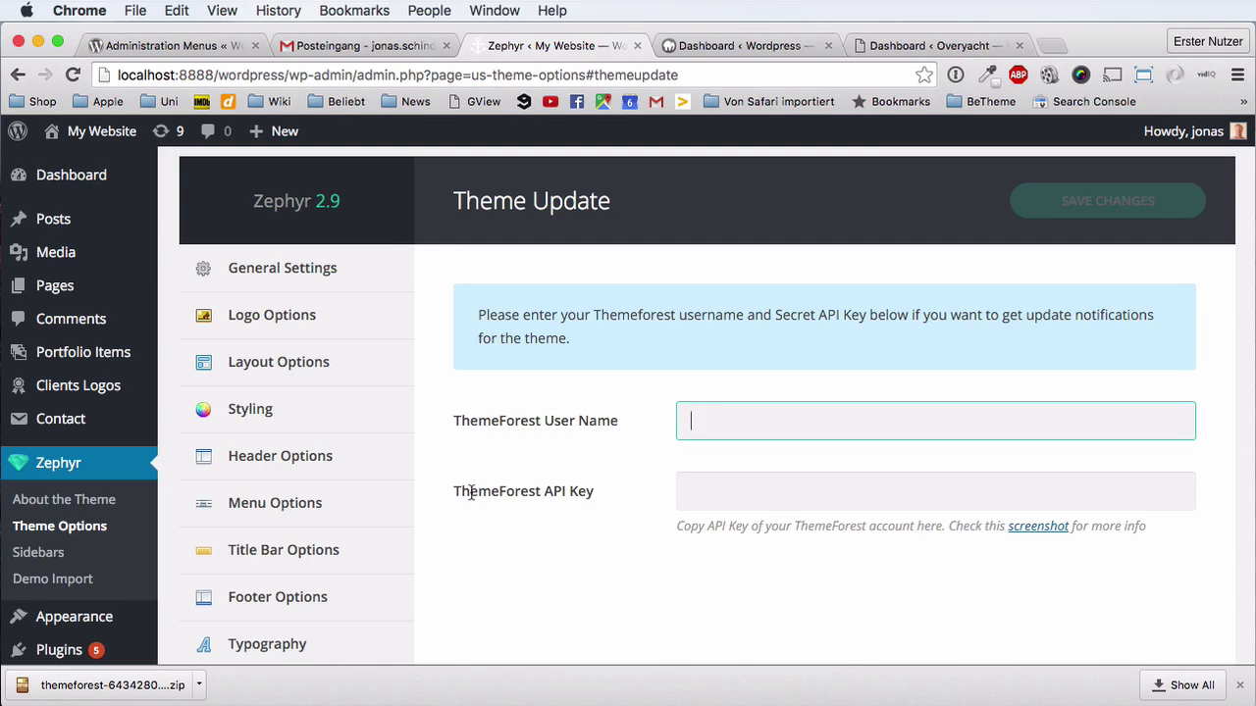
pyautogui.moveTo(470, 492); pyautogui.dragTo(544, 491)
pyautogui.click(686, 493)
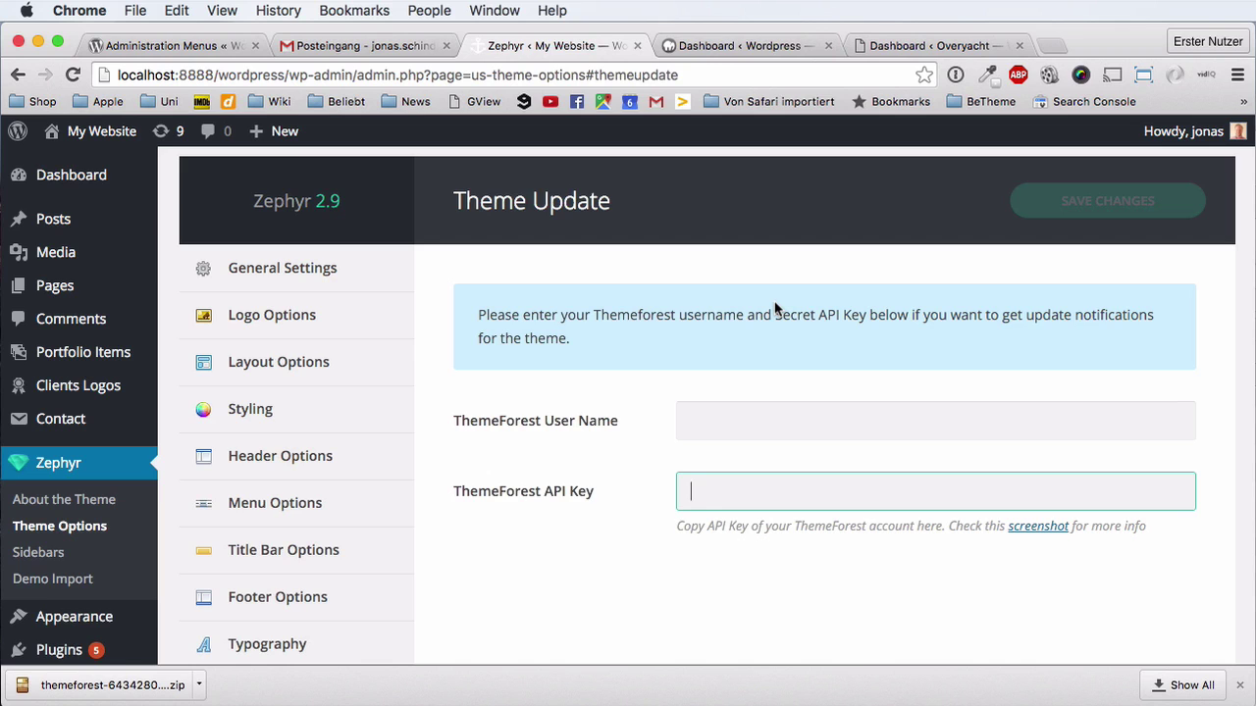
pyautogui.scroll(1, 766, 354)
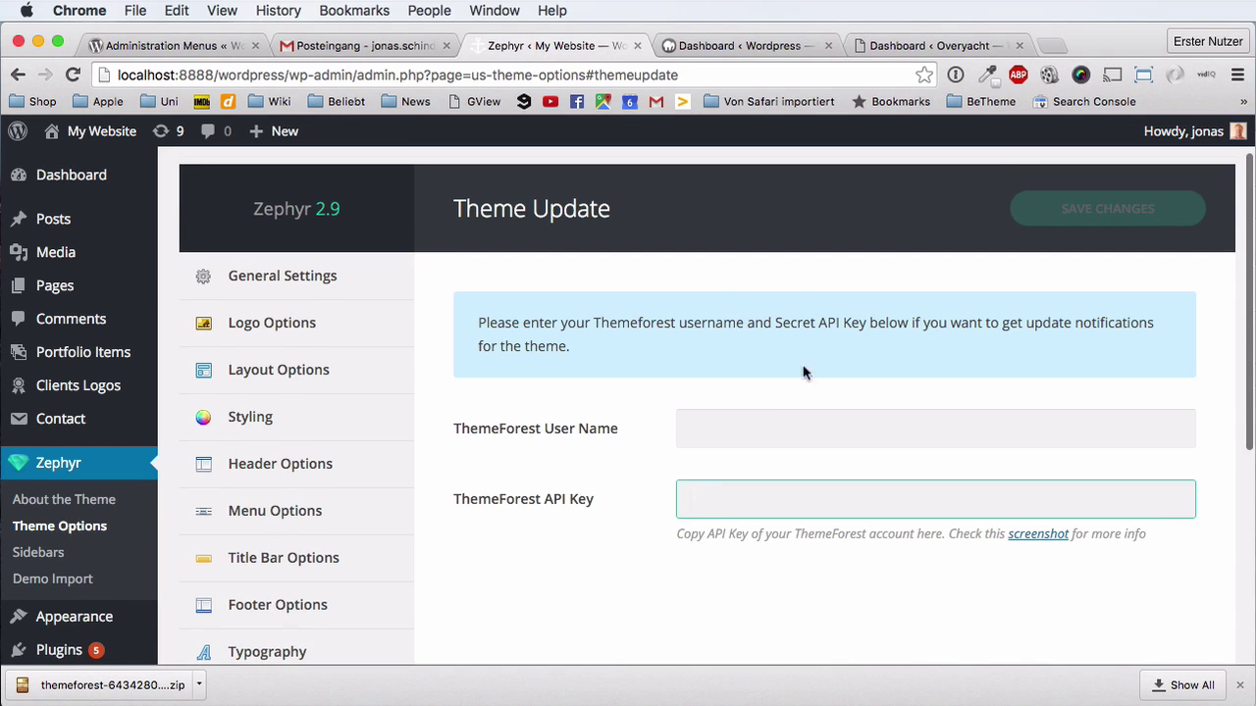
pyautogui.click(737, 423)
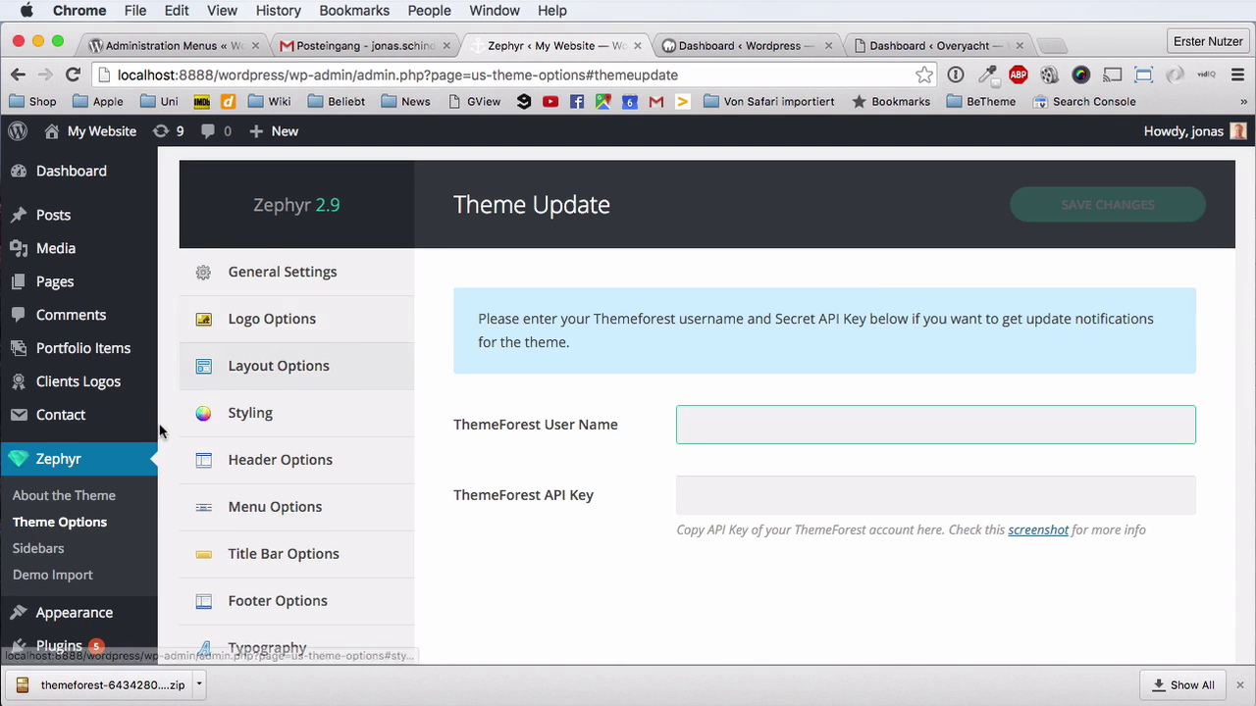
# Open the installed plugins list and look through it for plugins with available updates.
pyautogui.scroll(-2, 164, 430)
pyautogui.moveTo(47, 567)
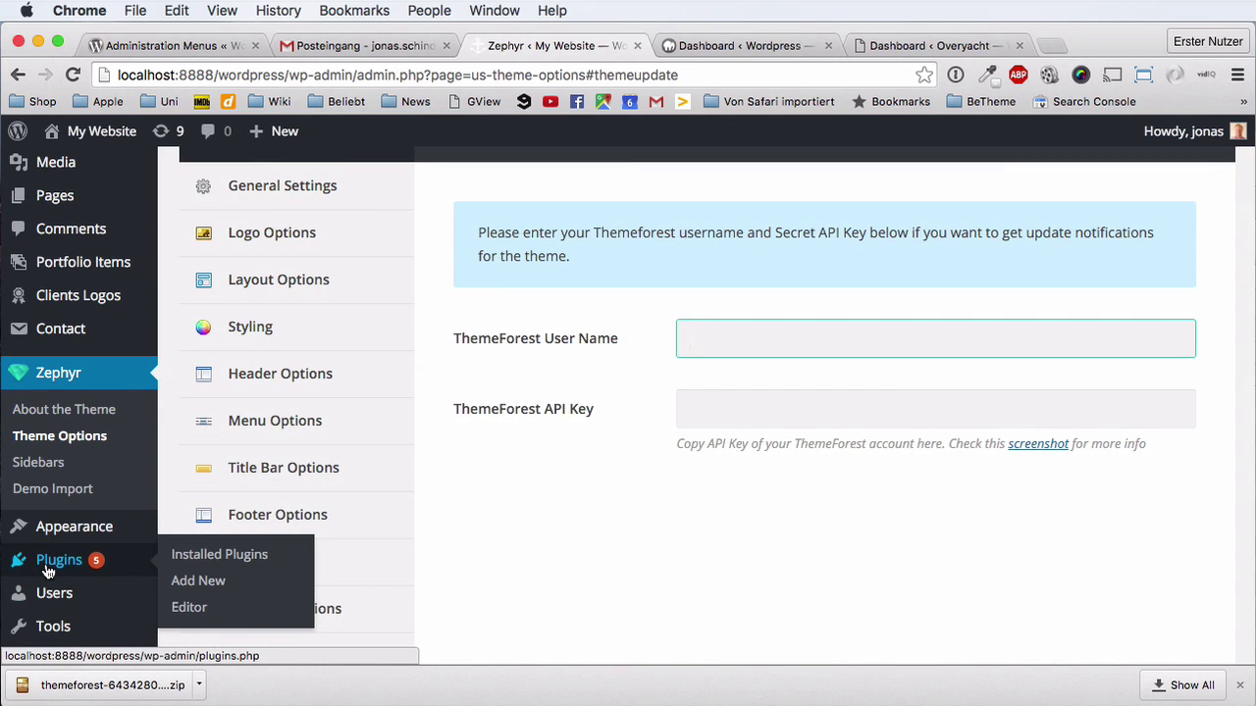
pyautogui.click(47, 567)
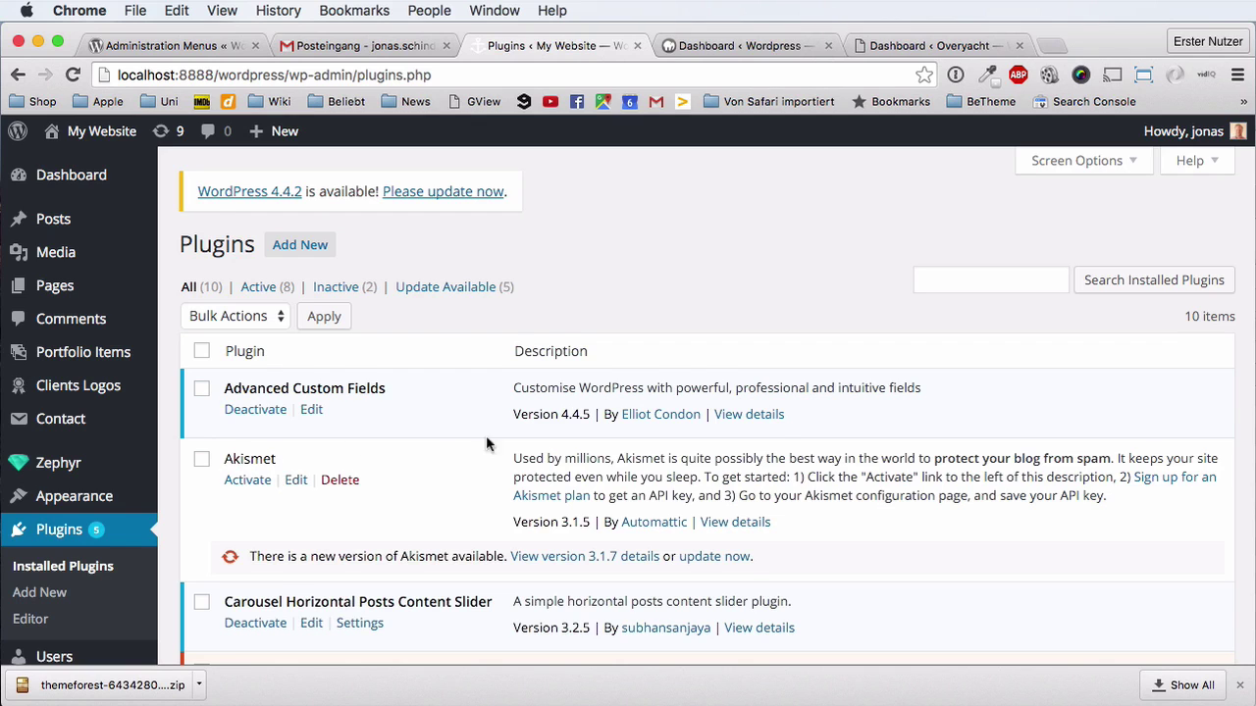
pyautogui.scroll(-5, 458, 416)
pyautogui.scroll(5, 458, 416)
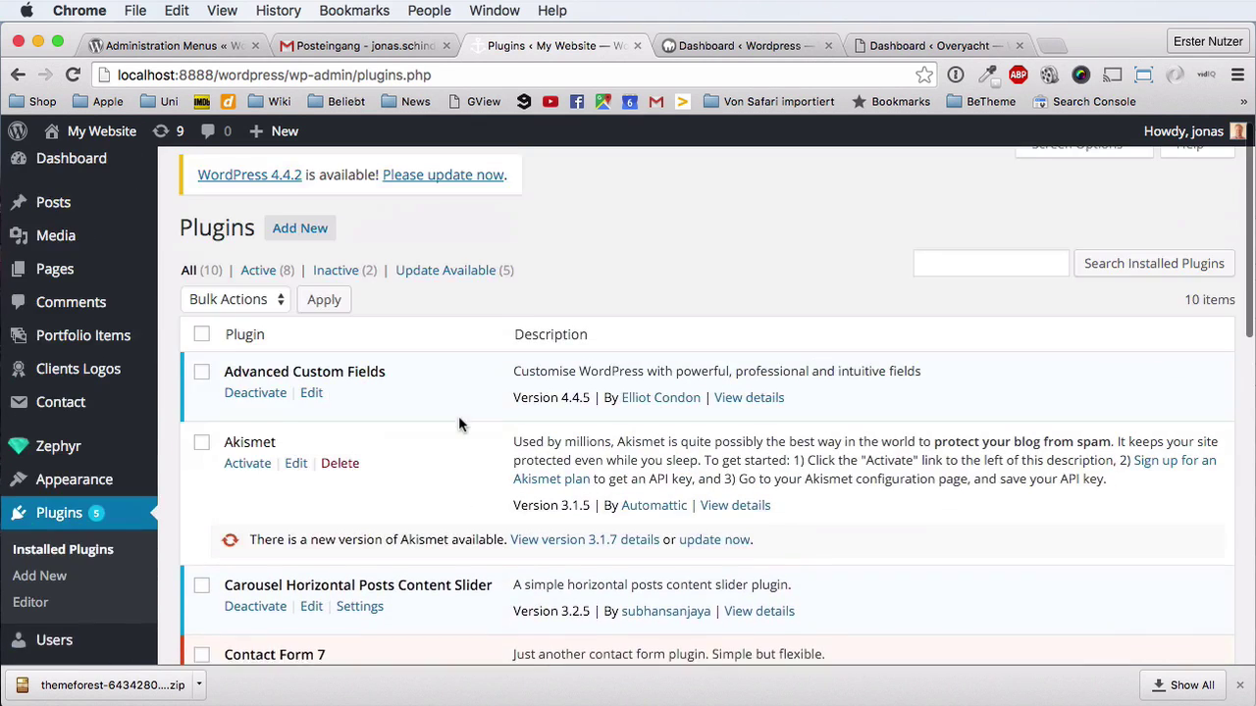
pyautogui.scroll(-4, 410, 480)
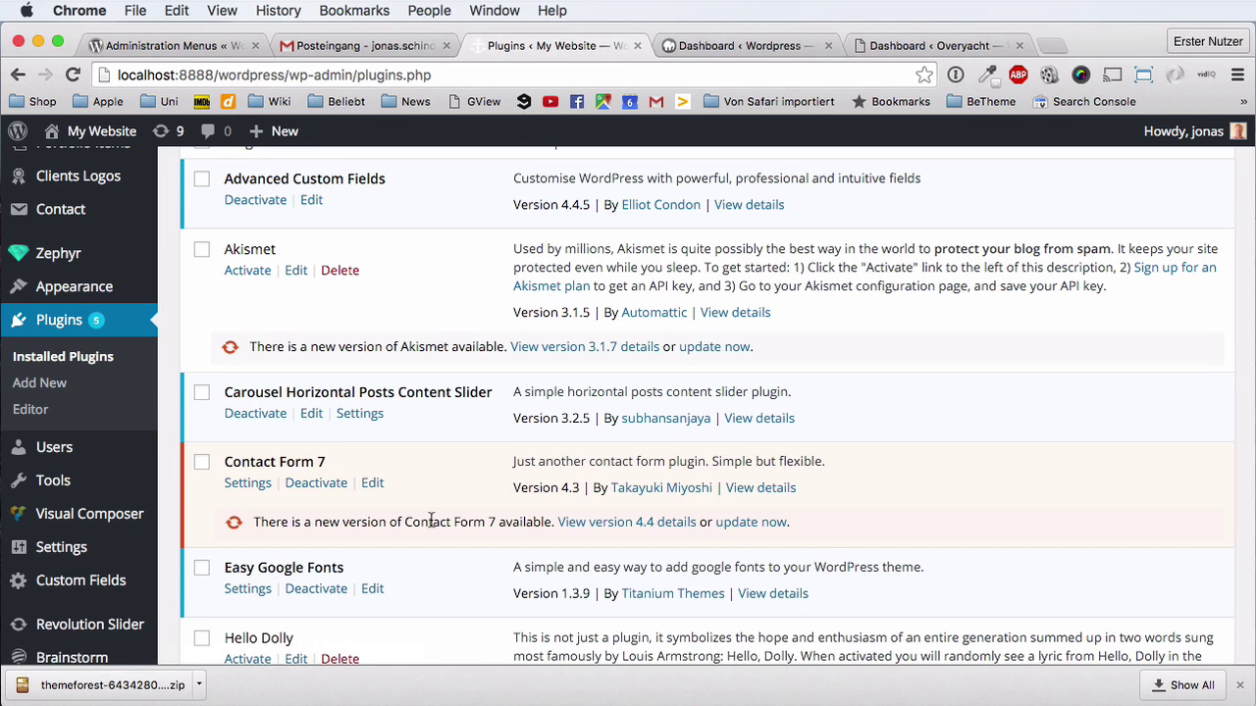
pyautogui.scroll(5, 431, 520)
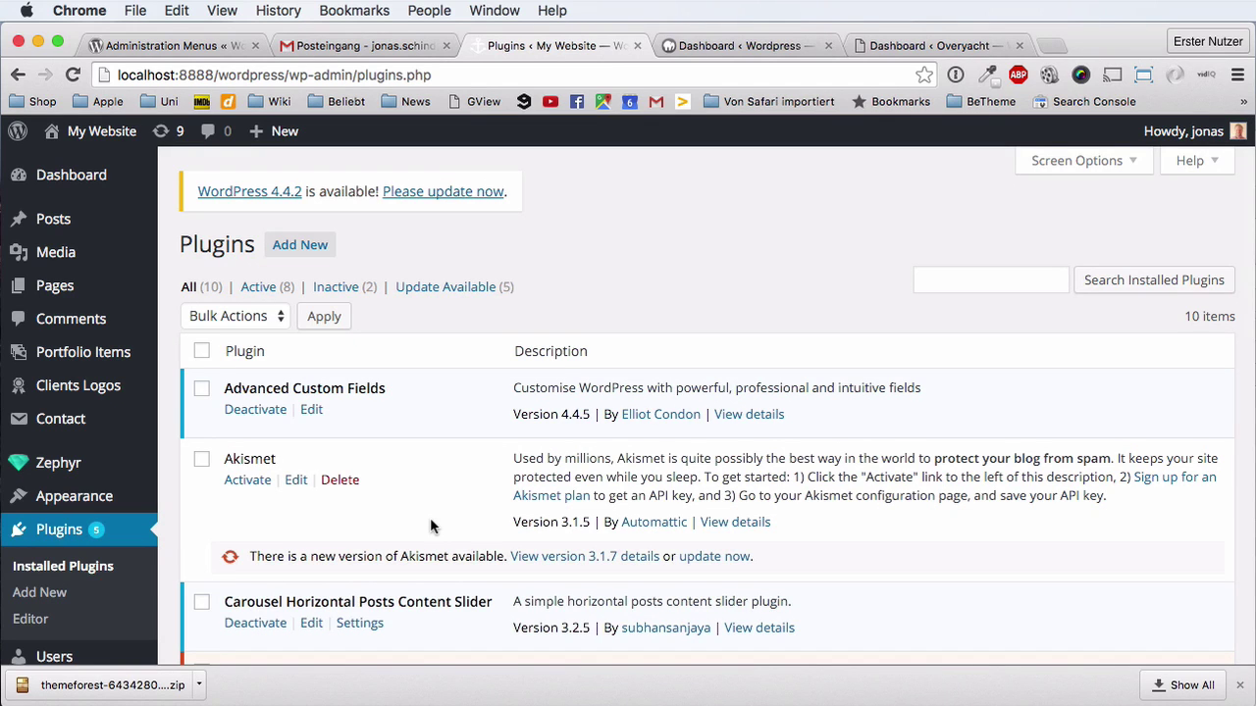
pyautogui.scroll(-1, 599, 268)
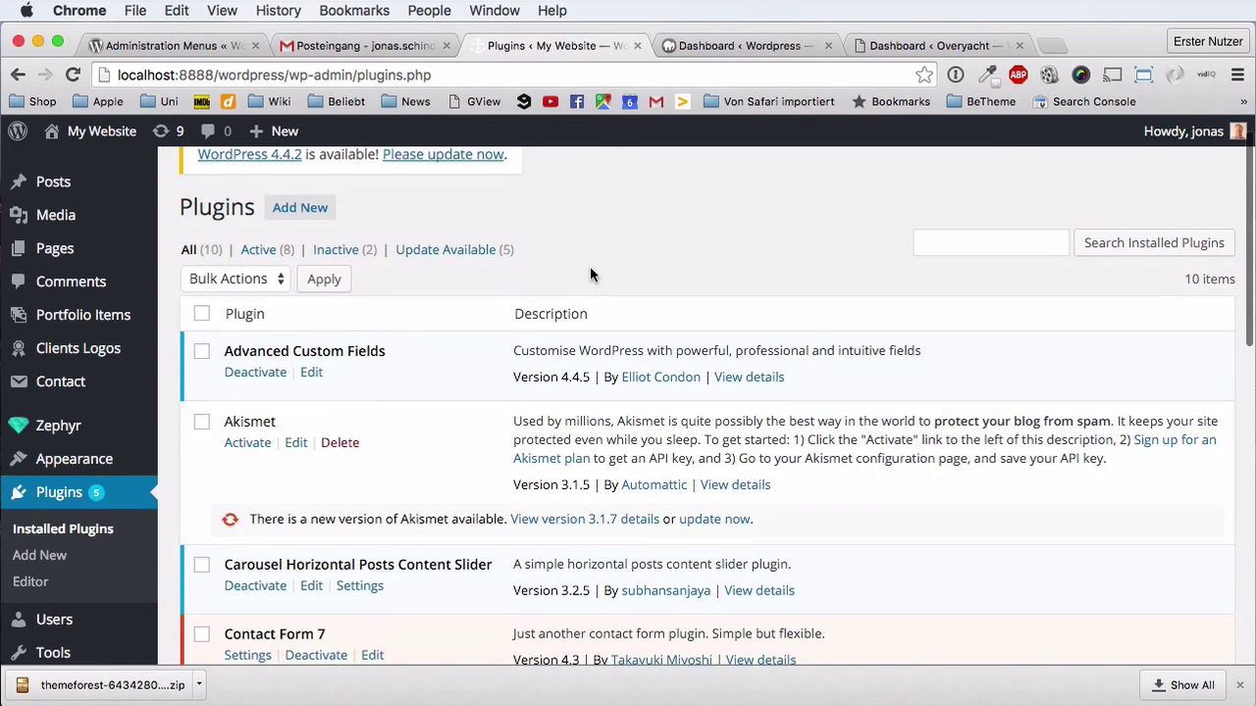
pyautogui.scroll(-3, 598, 266)
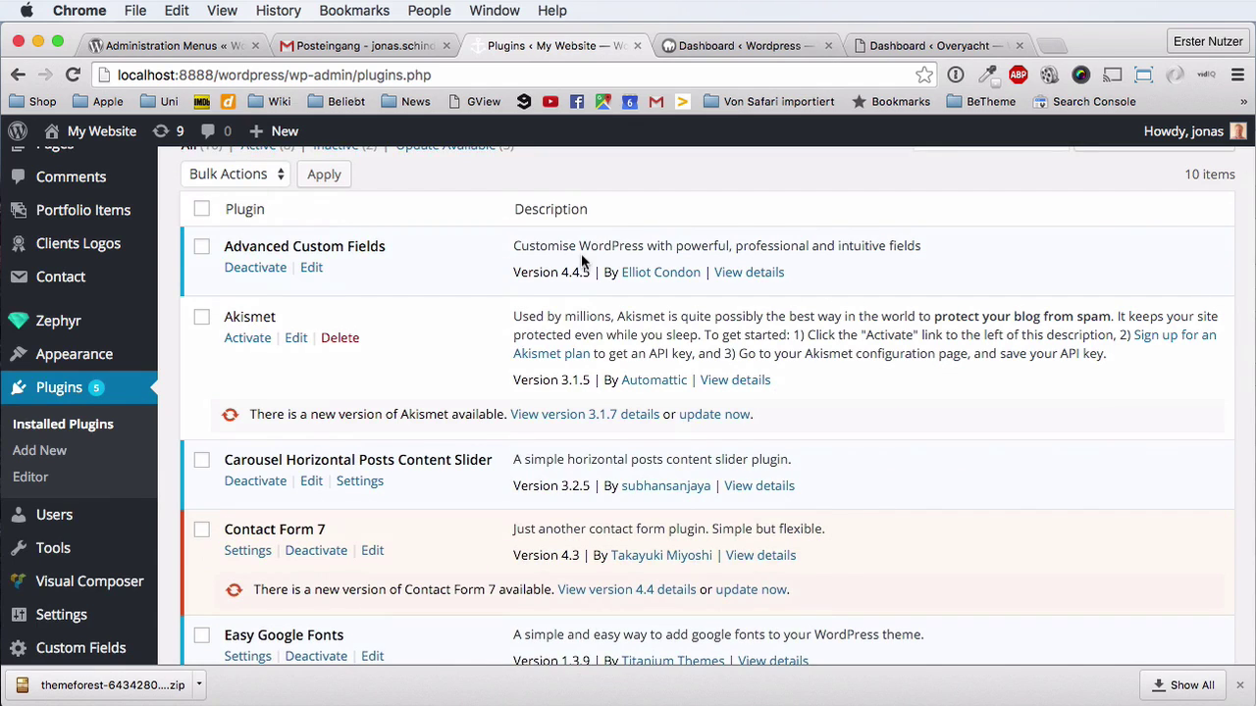
pyautogui.scroll(2, 590, 254)
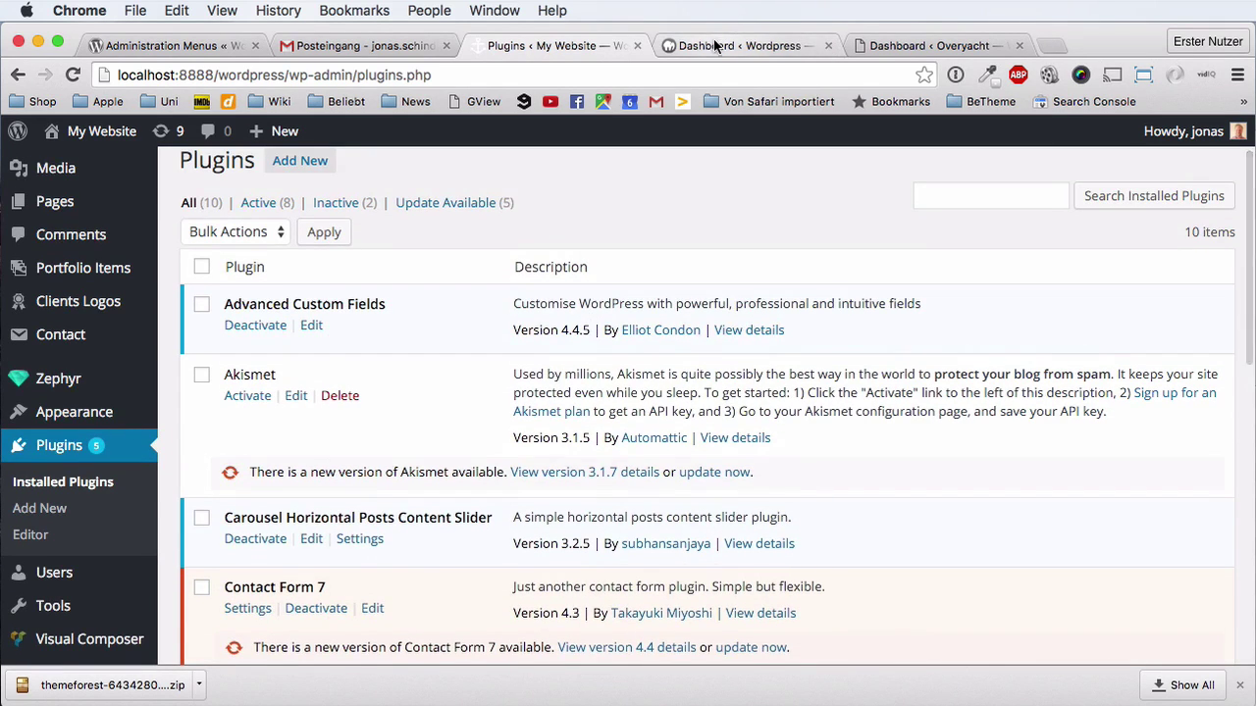
# Switch to the wordpress-plugins site's dashboard and open the Impreza theme's welcome page.
pyautogui.click(712, 47)
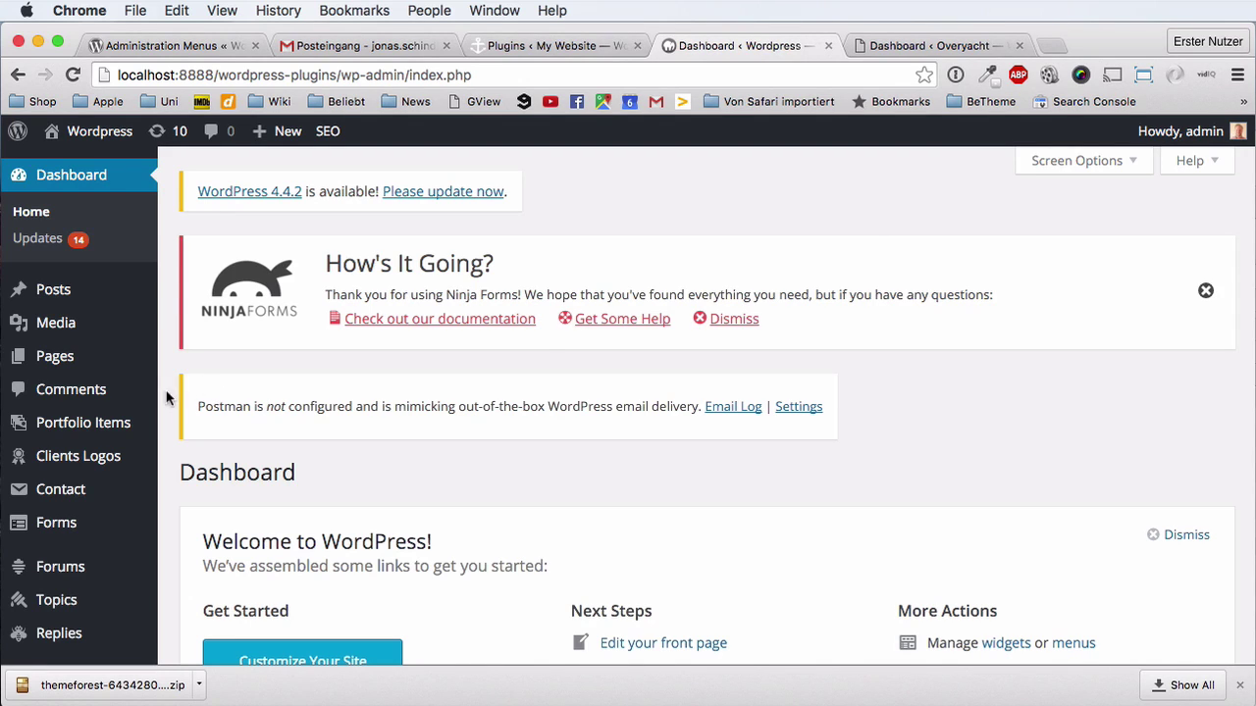
pyautogui.scroll(-2, 168, 400)
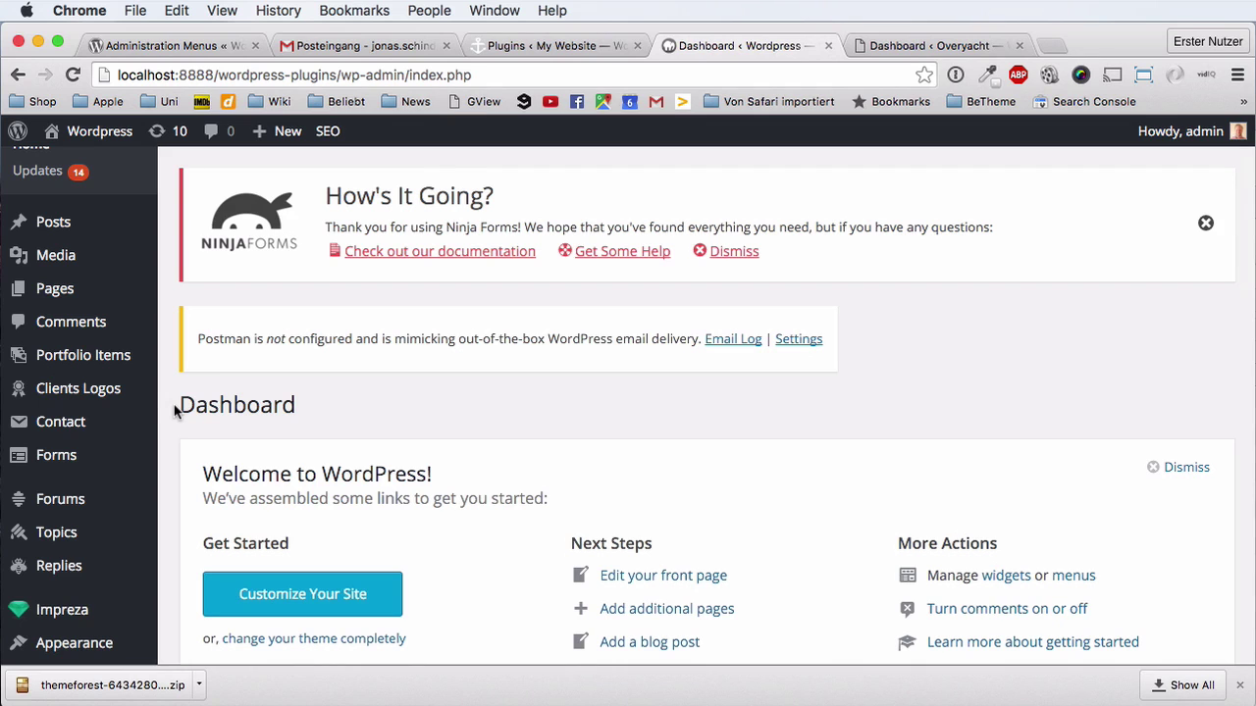
pyautogui.scroll(2, 163, 409)
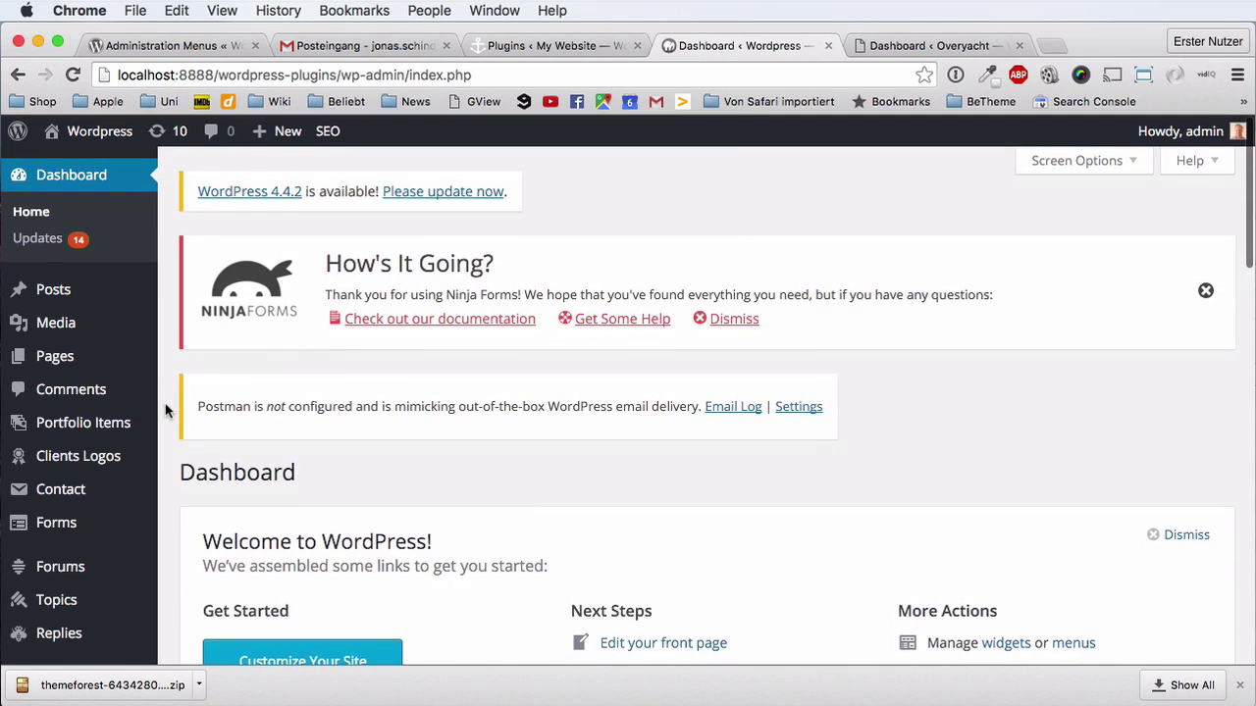
pyautogui.scroll(-6, 164, 410)
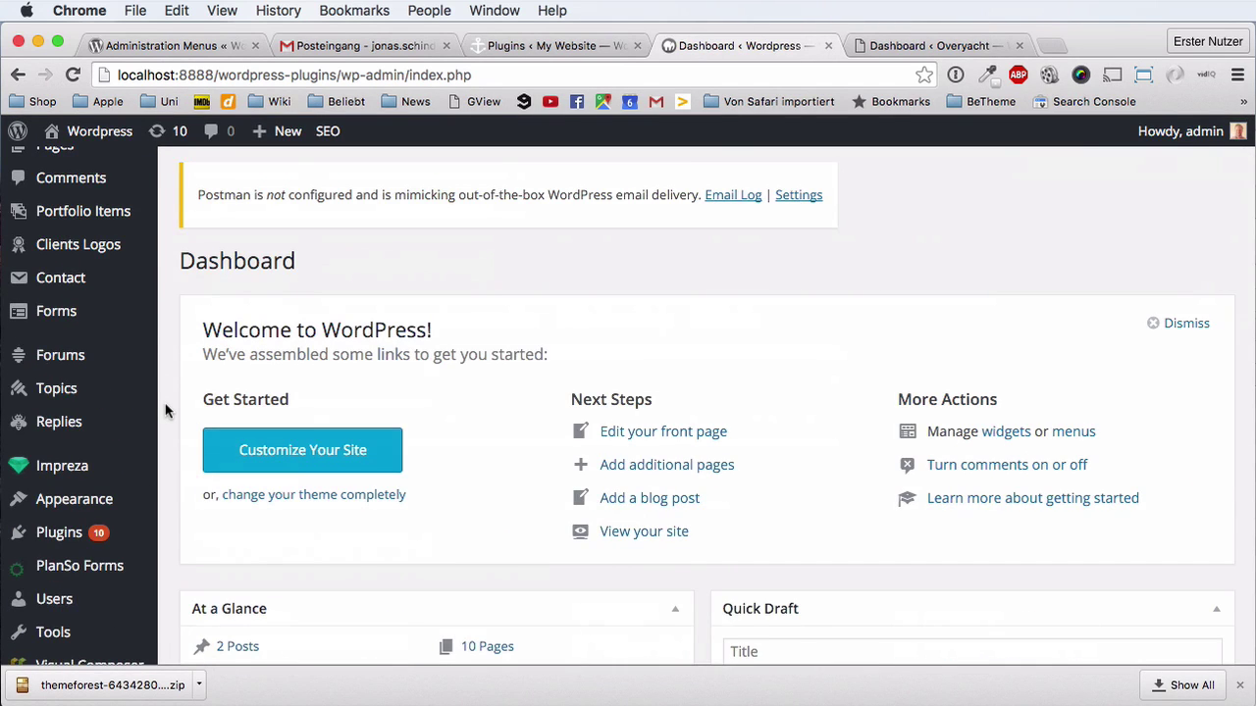
pyautogui.scroll(6, 163, 407)
pyautogui.scroll(-6, 163, 407)
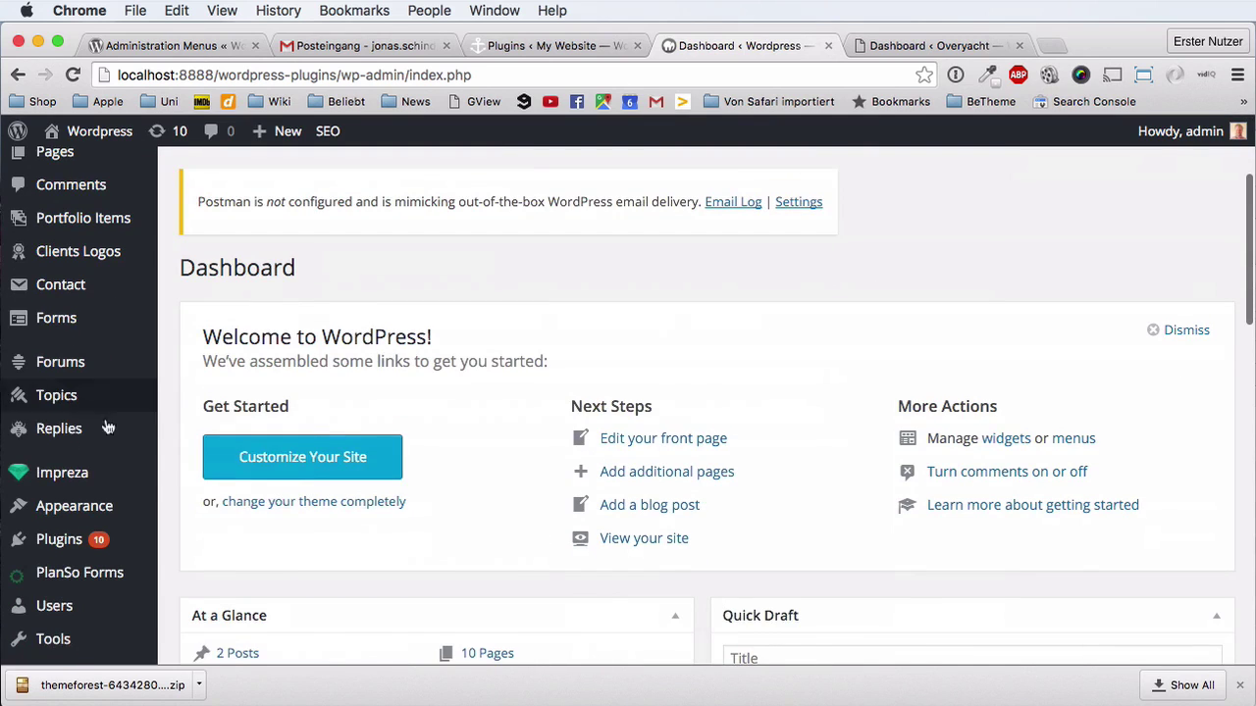
pyautogui.click(76, 474)
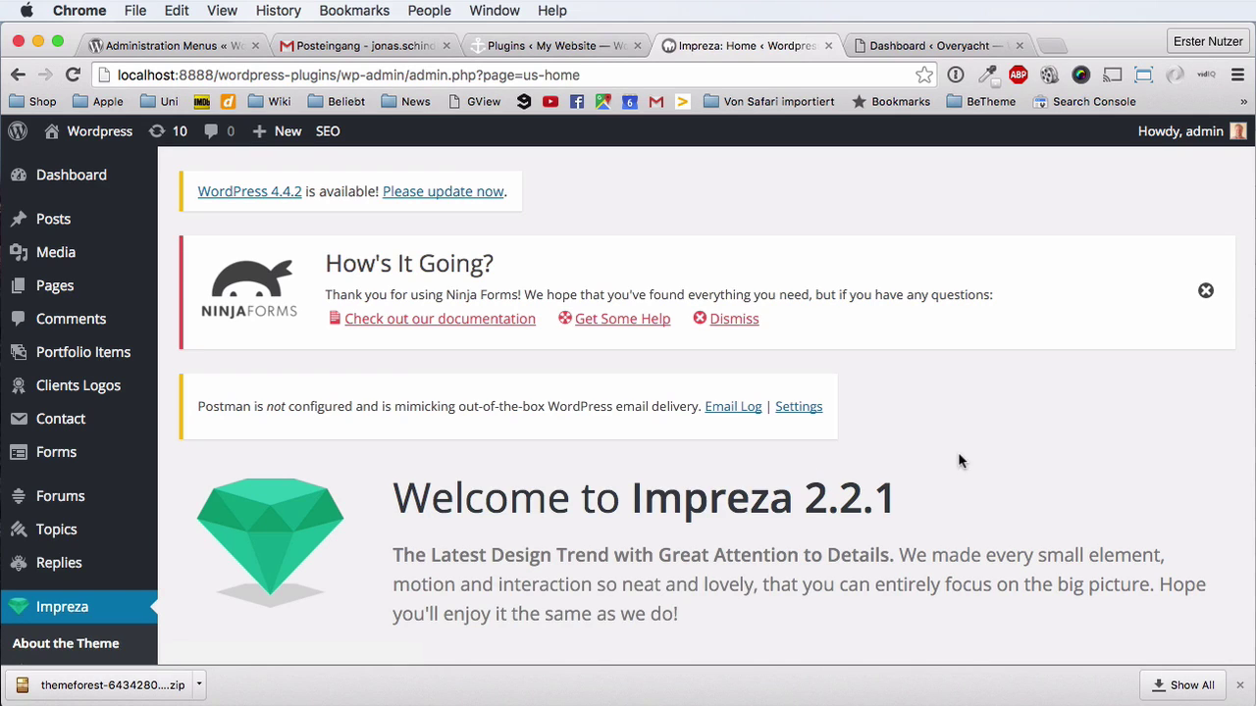
# Check the installed Impreza version number on the theme's welcome page.
pyautogui.moveTo(804, 498); pyautogui.dragTo(891, 491)
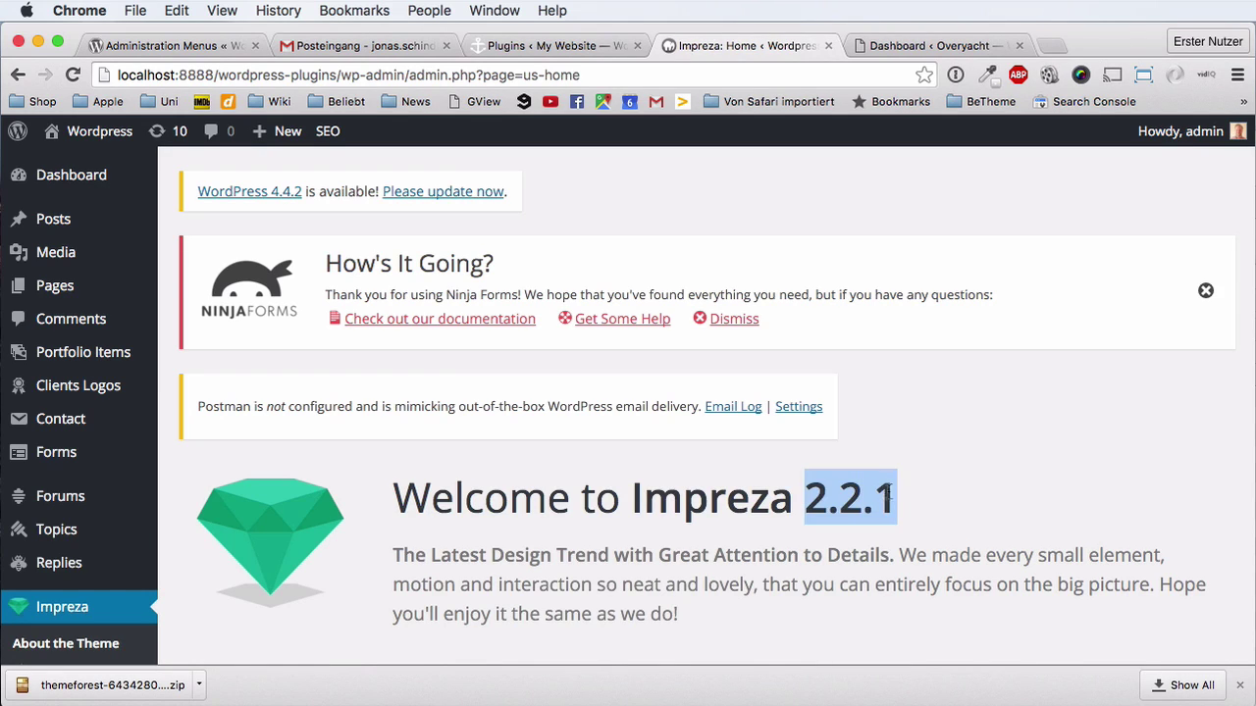
pyautogui.click(912, 498)
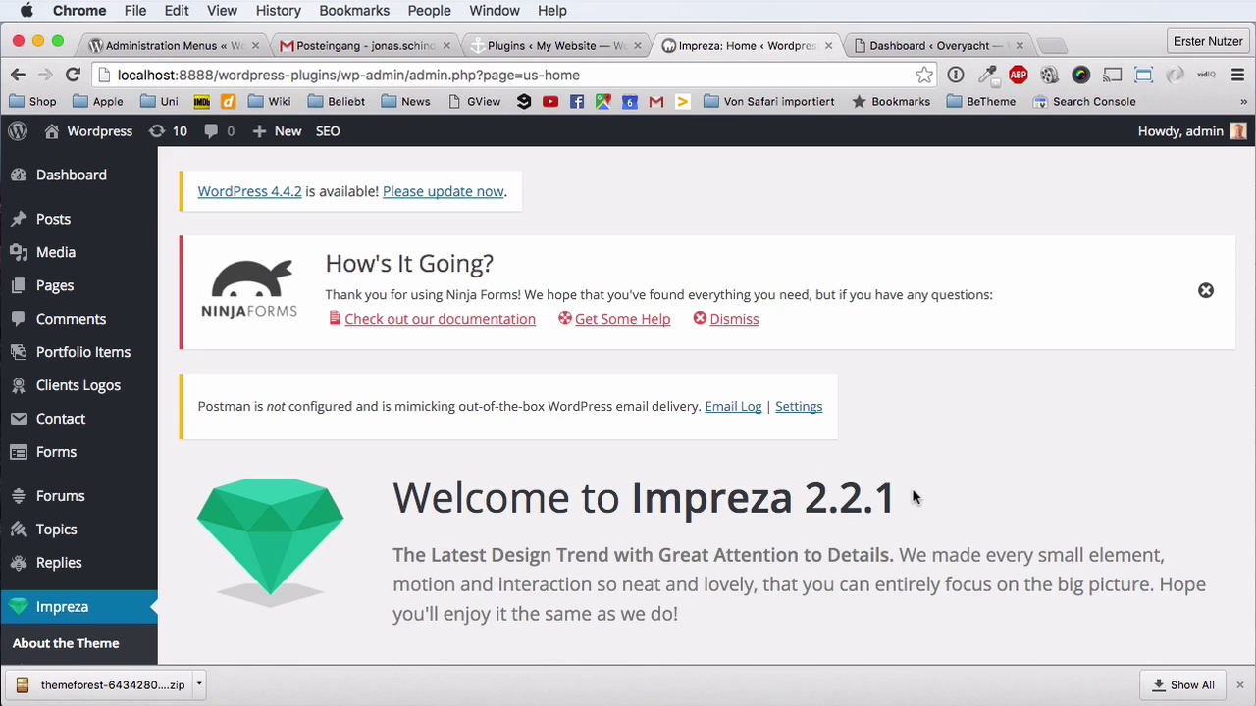
pyautogui.moveTo(805, 498); pyautogui.dragTo(927, 504)
pyautogui.click(927, 505)
pyautogui.scroll(-4, 363, 569)
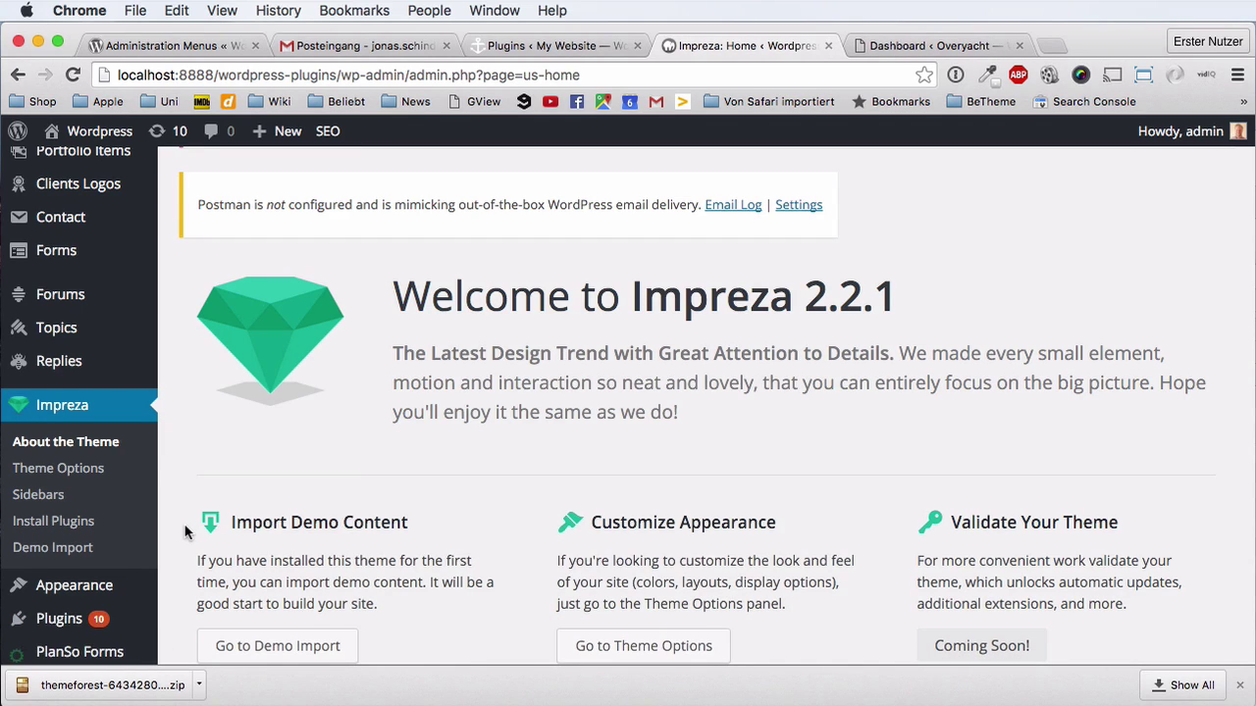
# Switch to the Finder window showing the Product-1 folder with the Impreza theme files.
pyautogui.press('super+Tab')
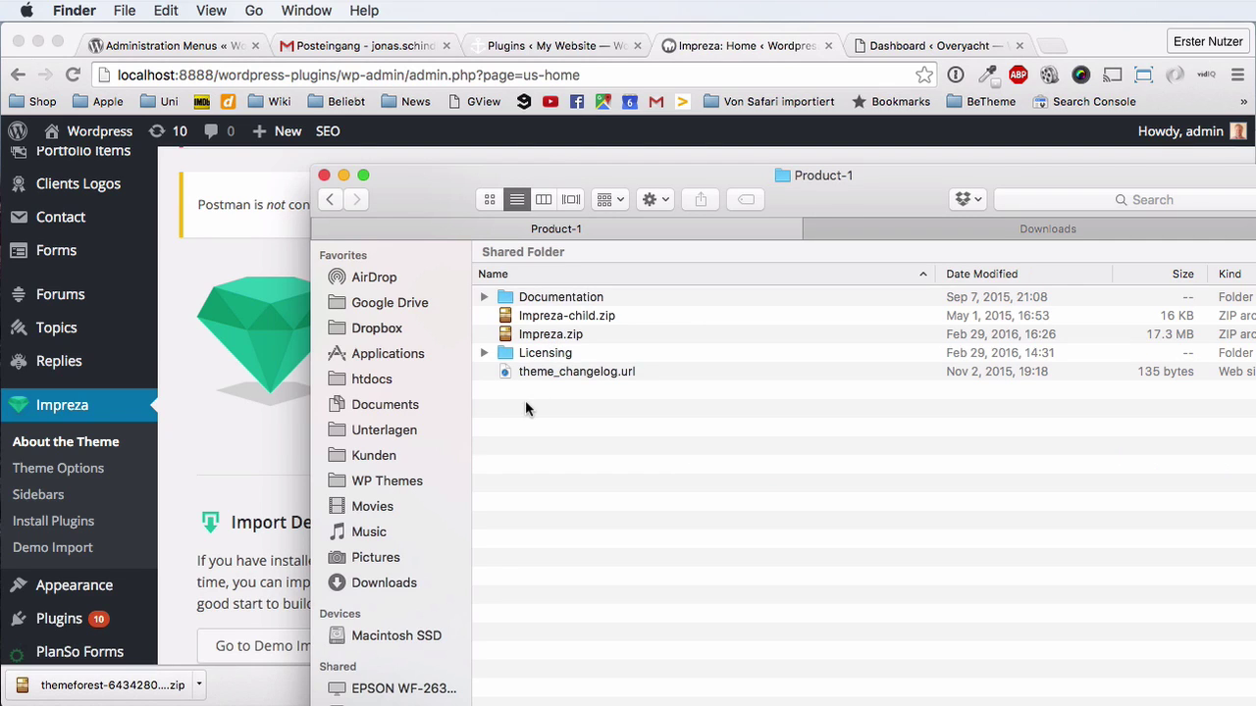
# Look at Impreza.zip and Impreza-child.zip in the Product-1 folder, and return to the WordPress dashboard in Chrome.
pyautogui.click(551, 339)
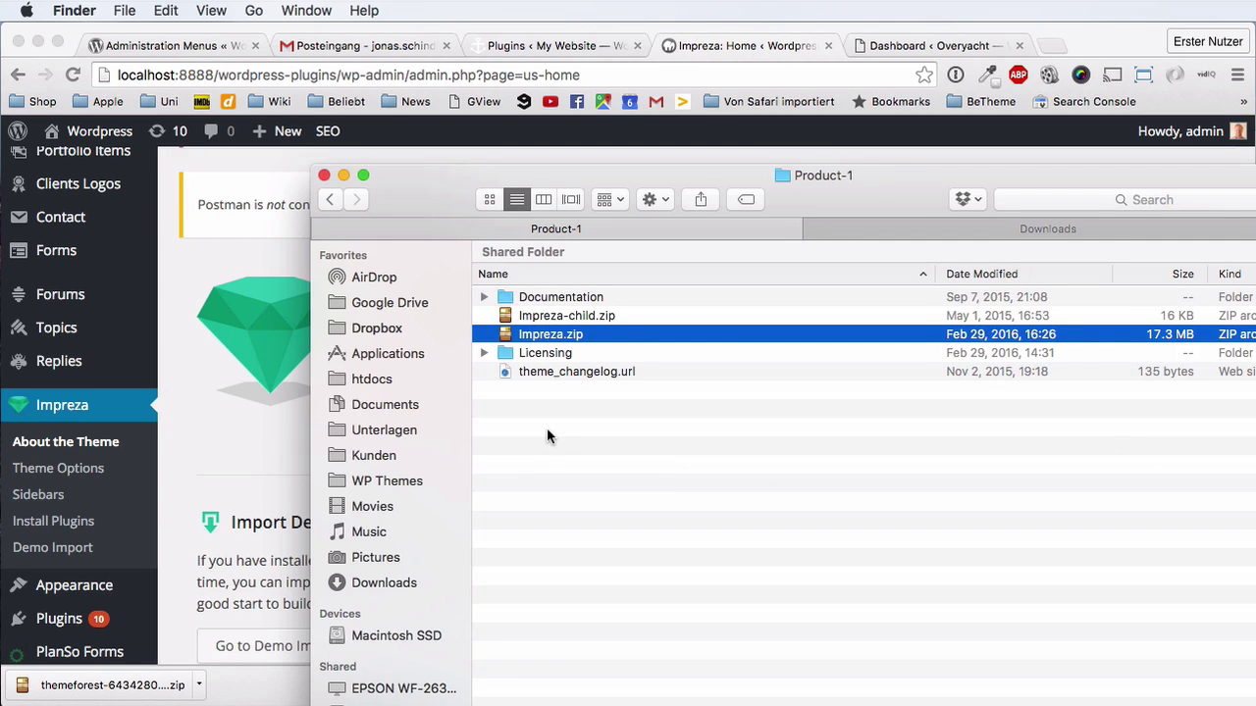
pyautogui.click(542, 316)
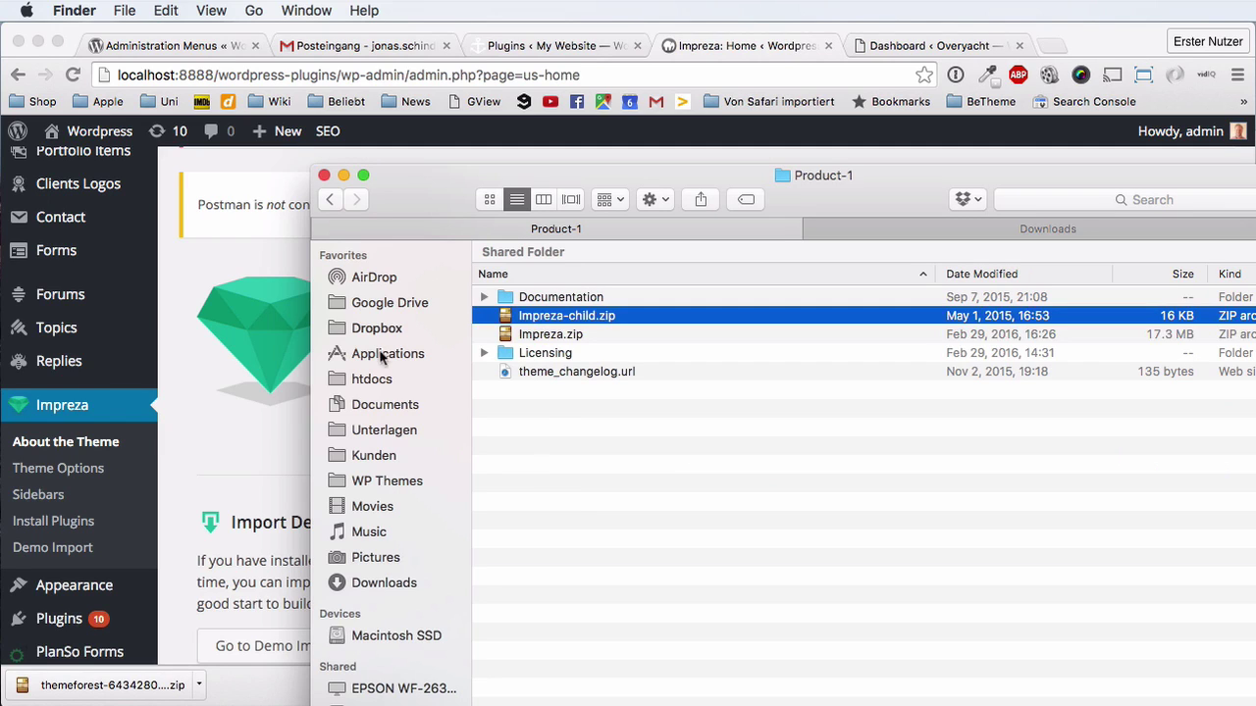
pyautogui.click(216, 275)
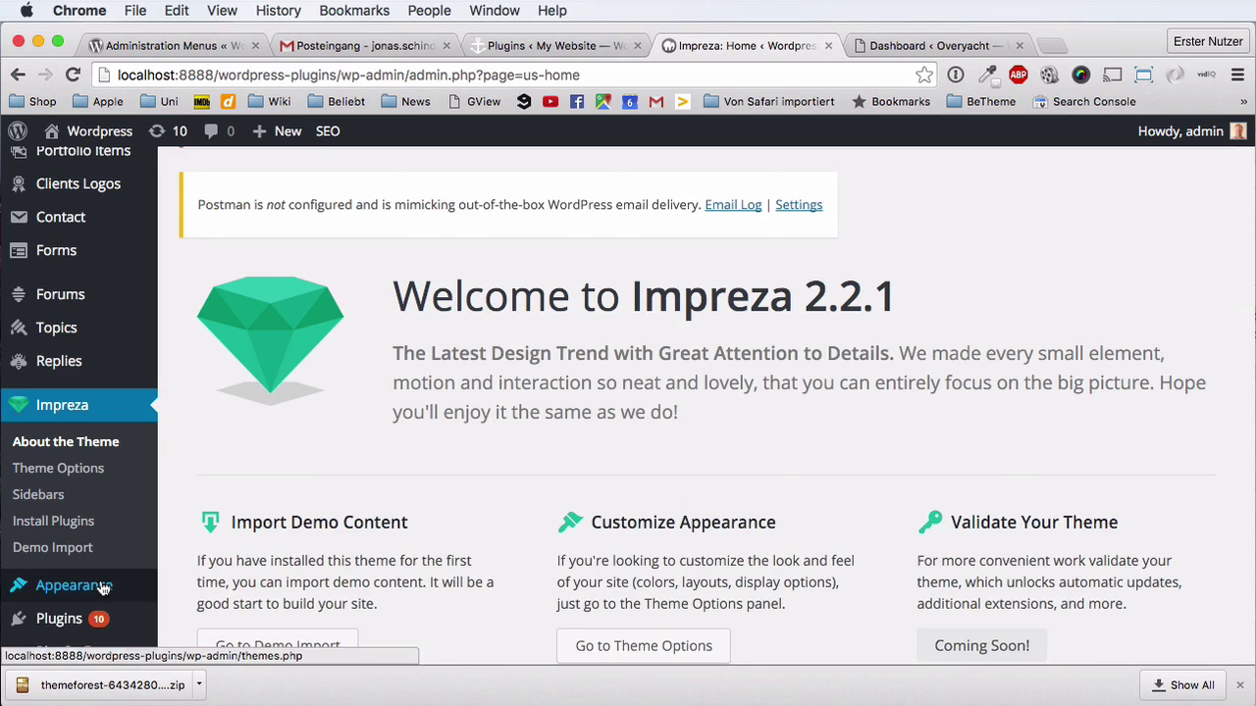
# Open the site's Themes page and look through the installed themes.
pyautogui.scroll(-2, 39, 550)
pyautogui.moveTo(39, 534)
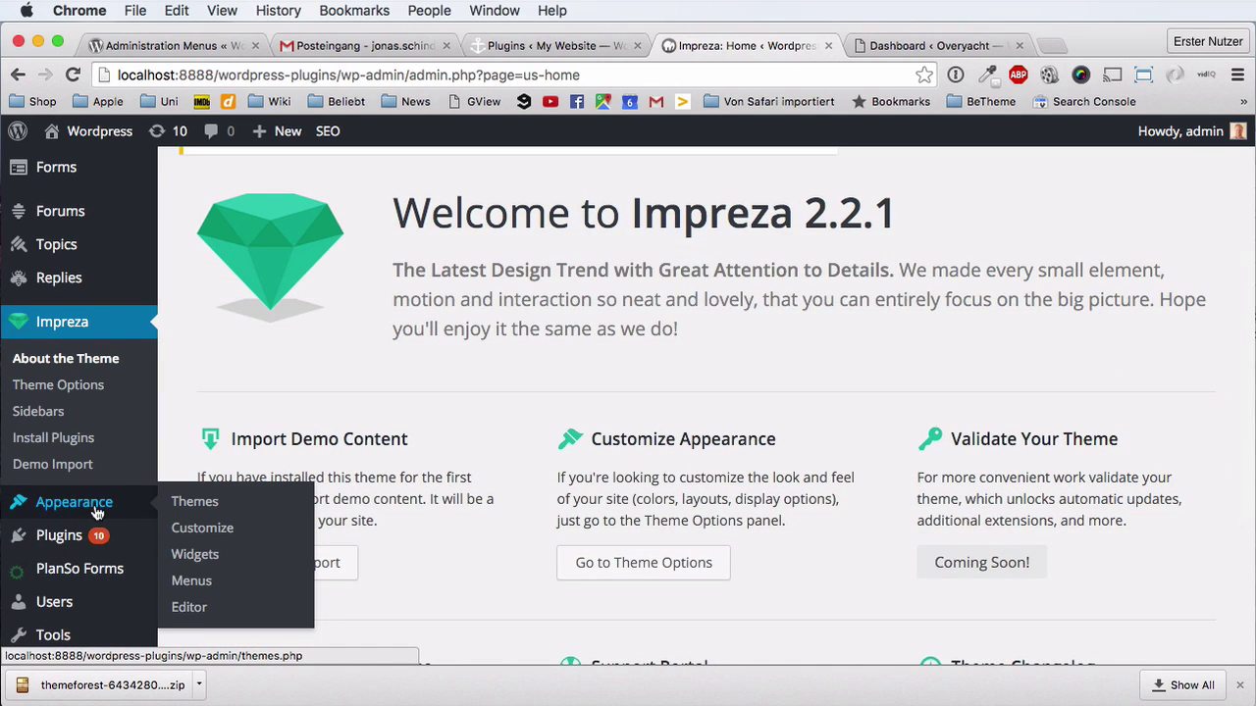
pyautogui.click(97, 508)
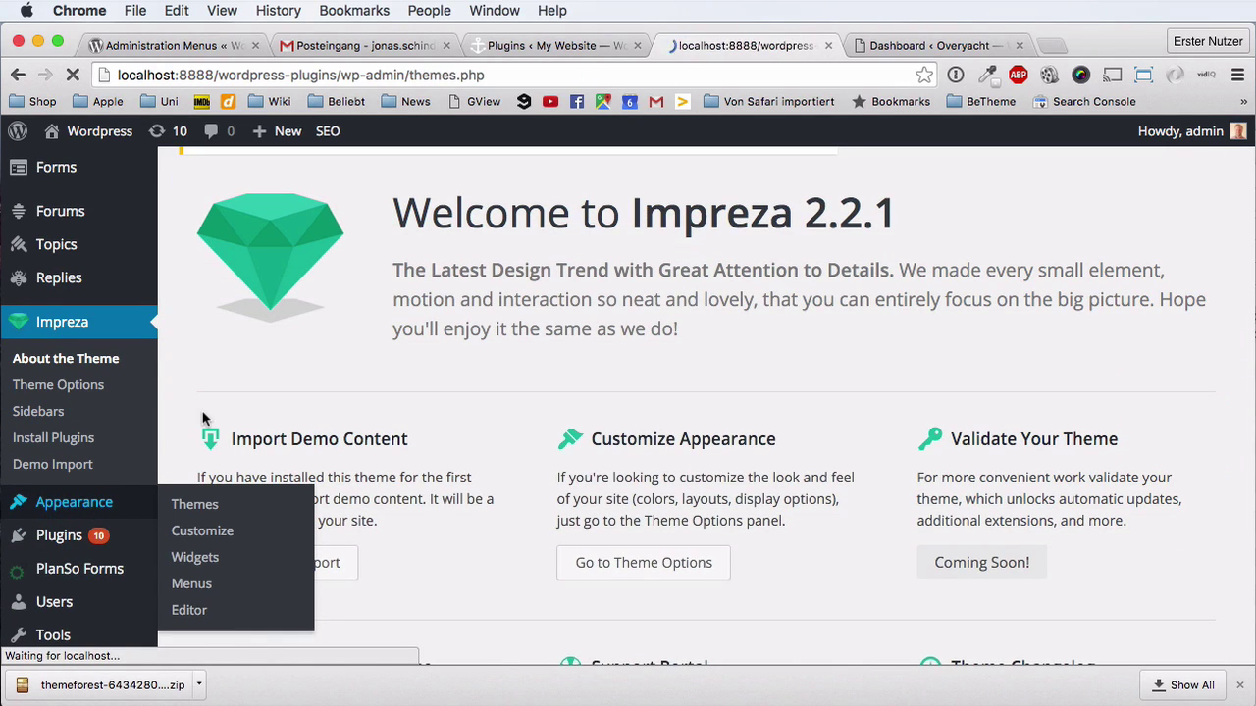
pyautogui.scroll(-3, 235, 408)
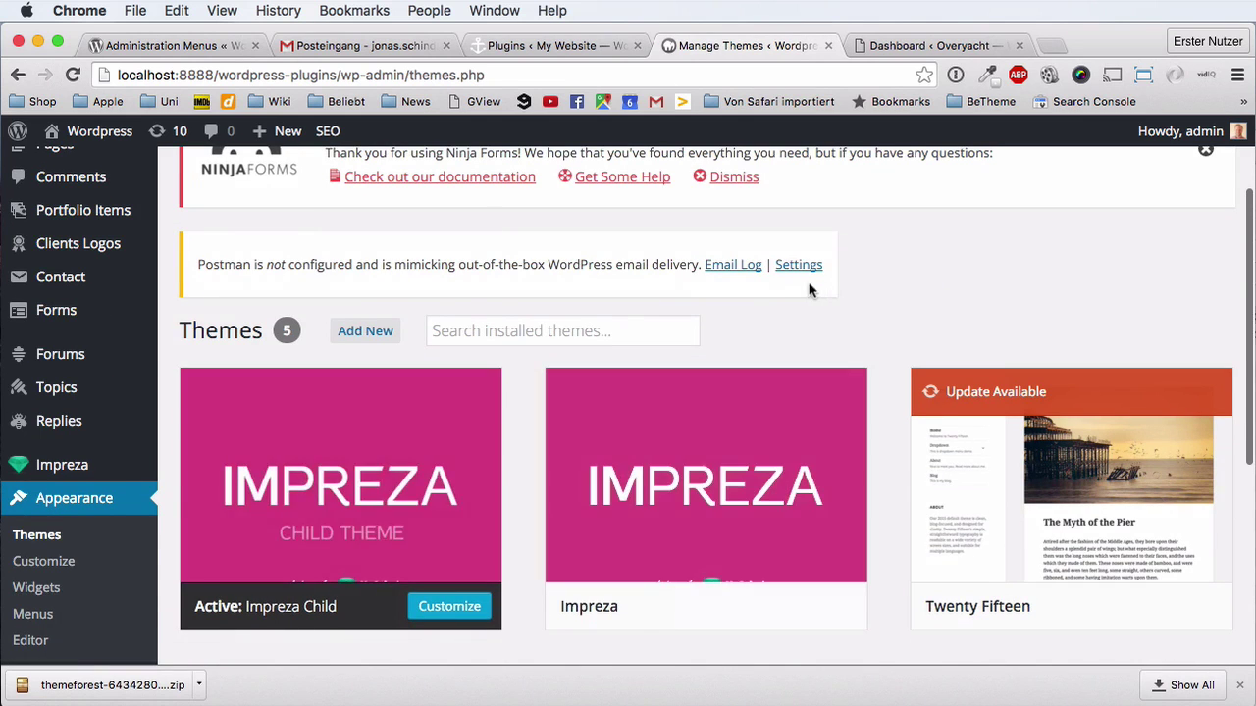
pyautogui.scroll(-2, 848, 319)
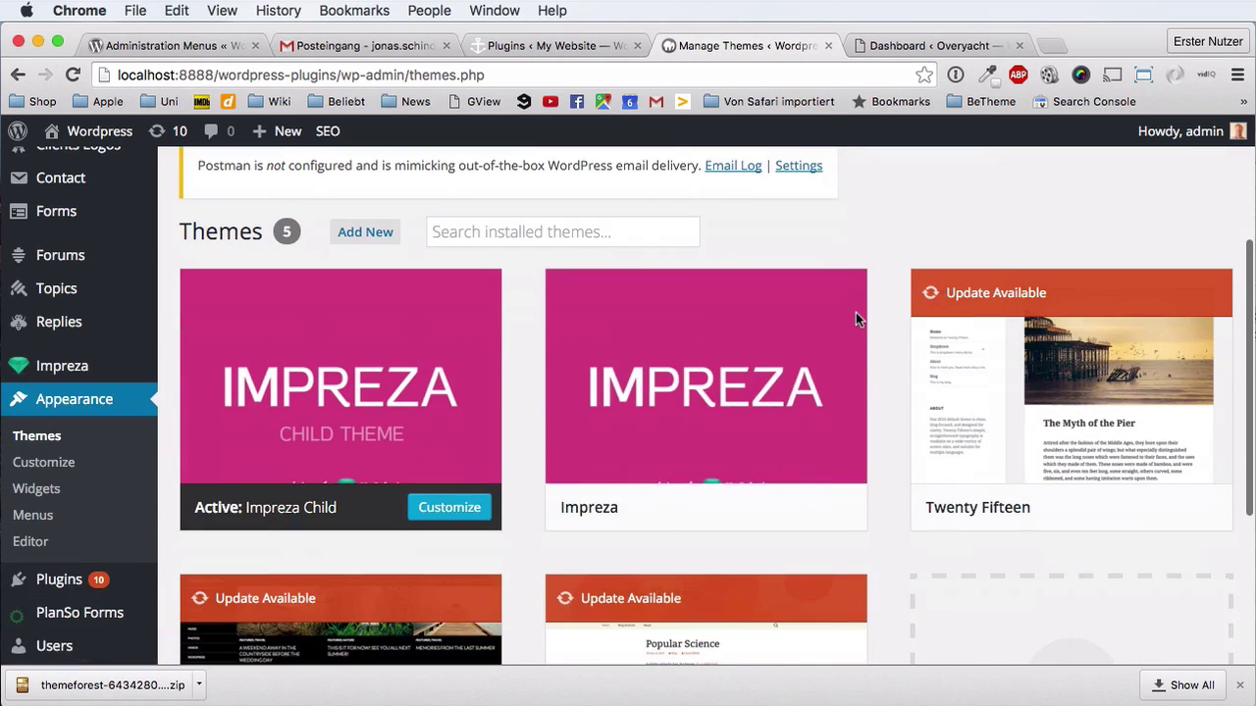
pyautogui.scroll(3, 856, 312)
pyautogui.scroll(1, 903, 298)
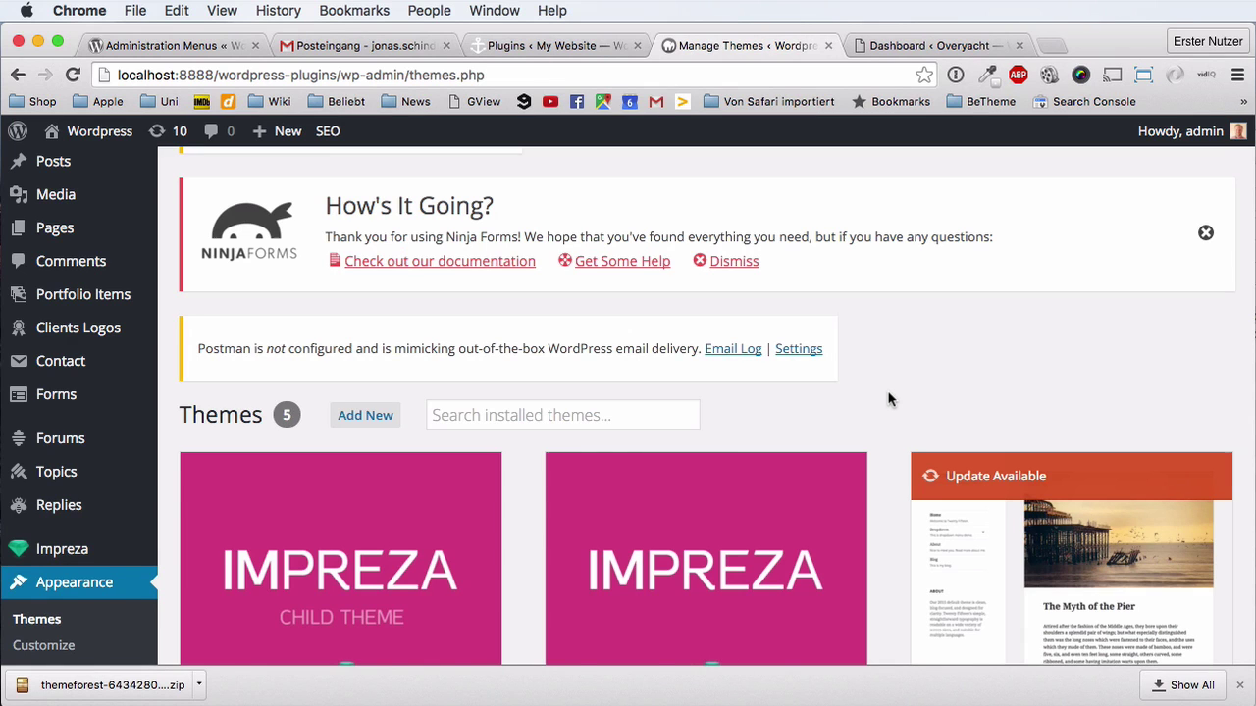
# Activate the Twenty Fifteen theme in place of Impreza Child.
pyautogui.scroll(-5, 889, 398)
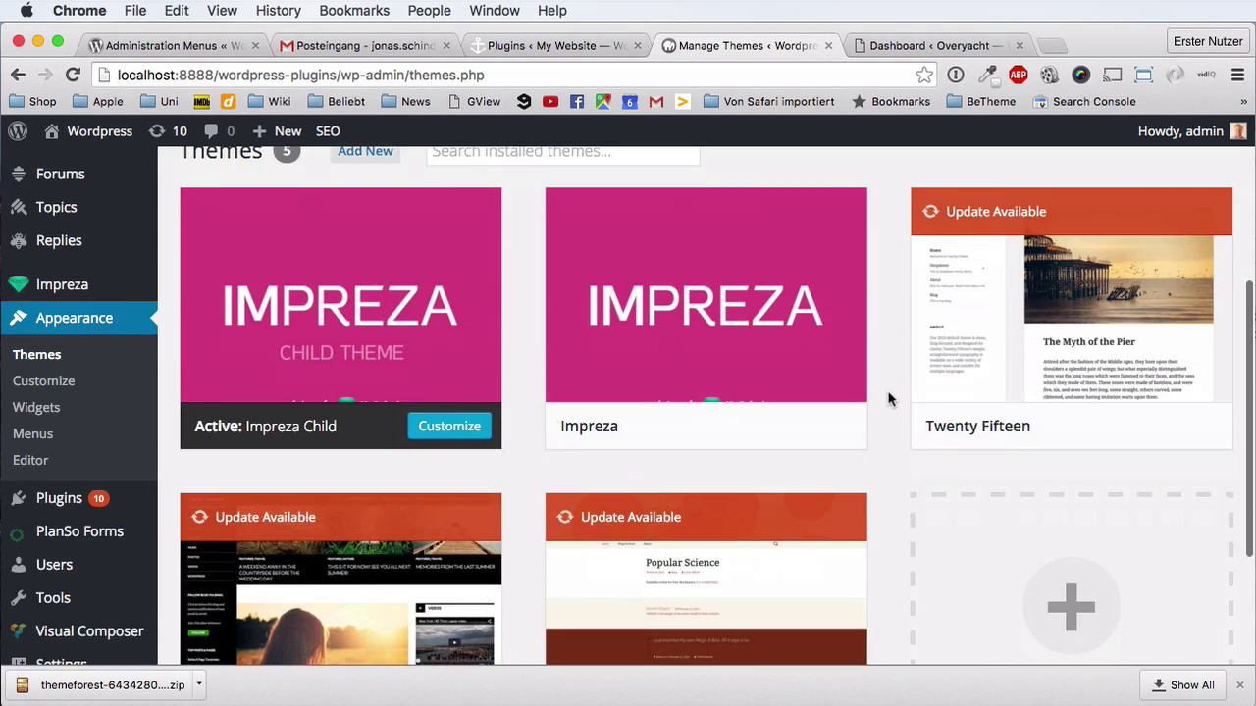
pyautogui.scroll(1, 889, 398)
pyautogui.moveTo(945, 457)
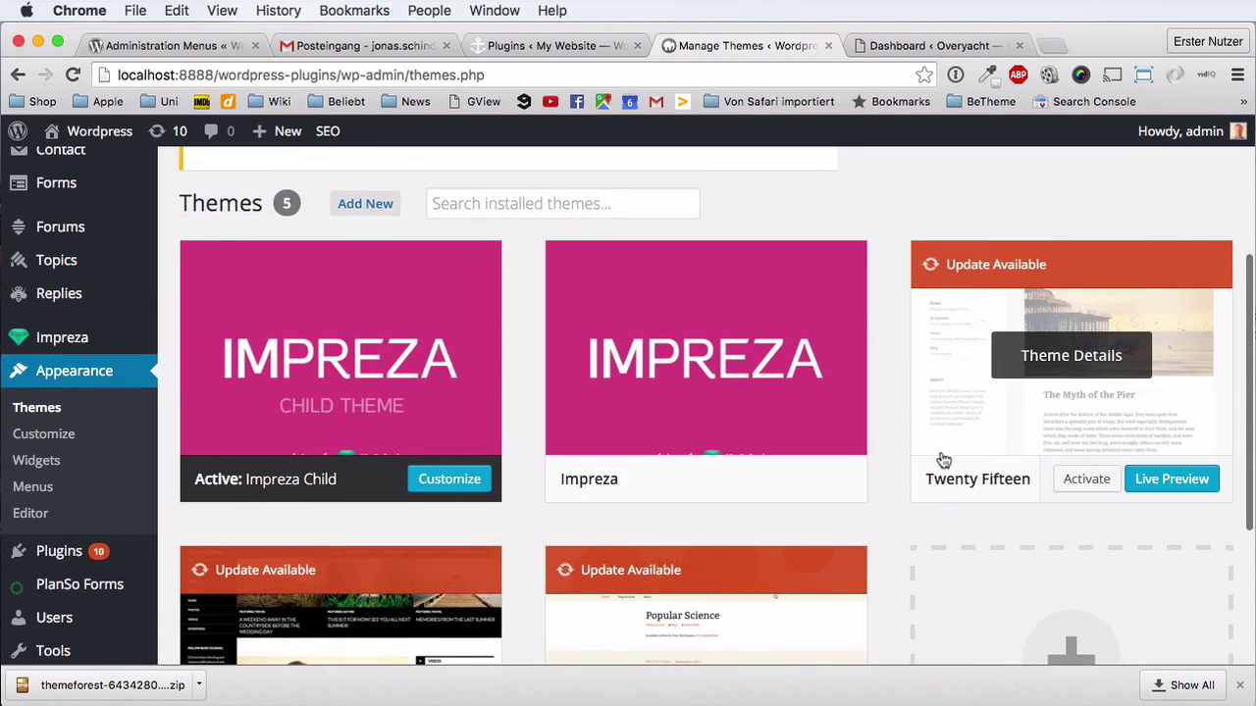
pyautogui.click(1072, 486)
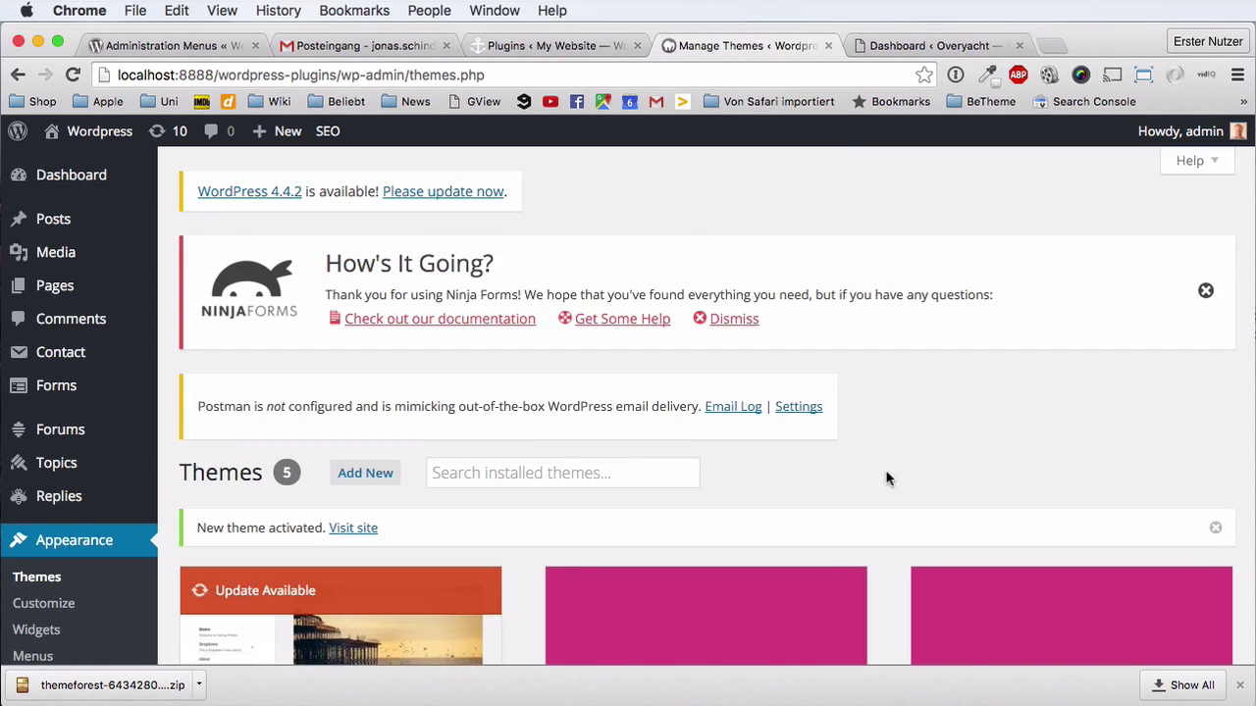
pyautogui.scroll(-3, 886, 477)
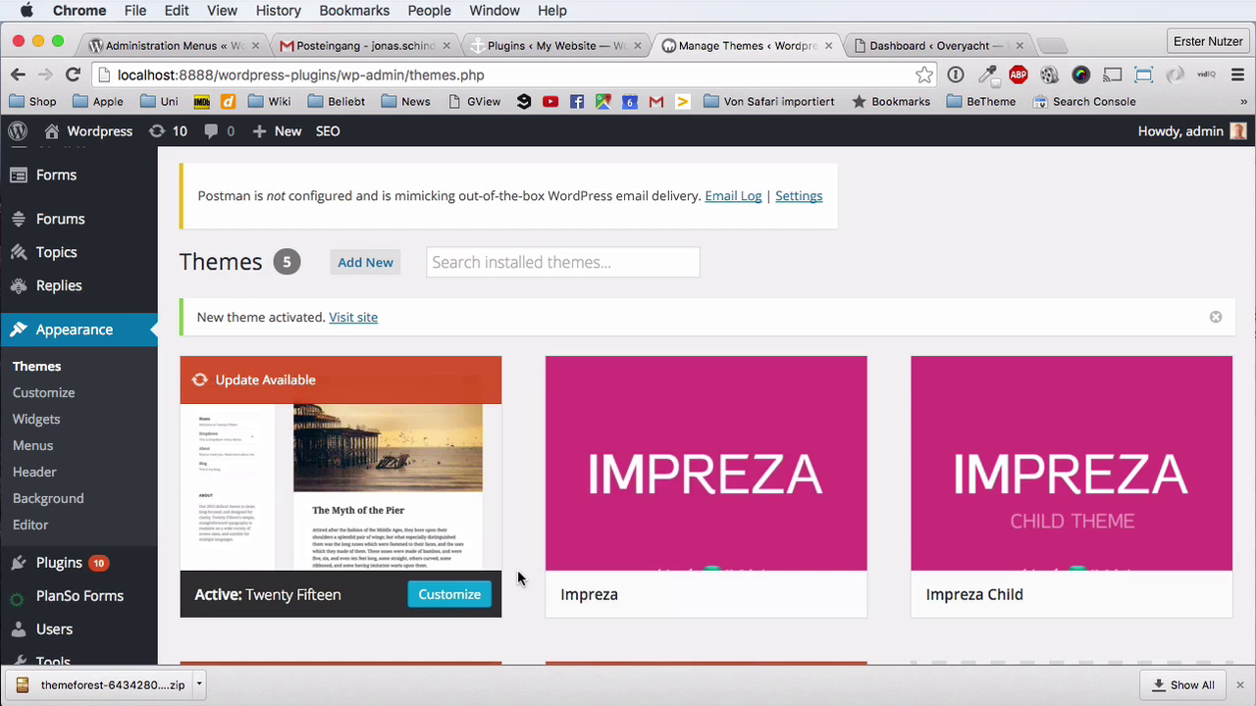
# Open the details of the Impreza parent theme and check its installed version number.
pyautogui.scroll(-1, 765, 549)
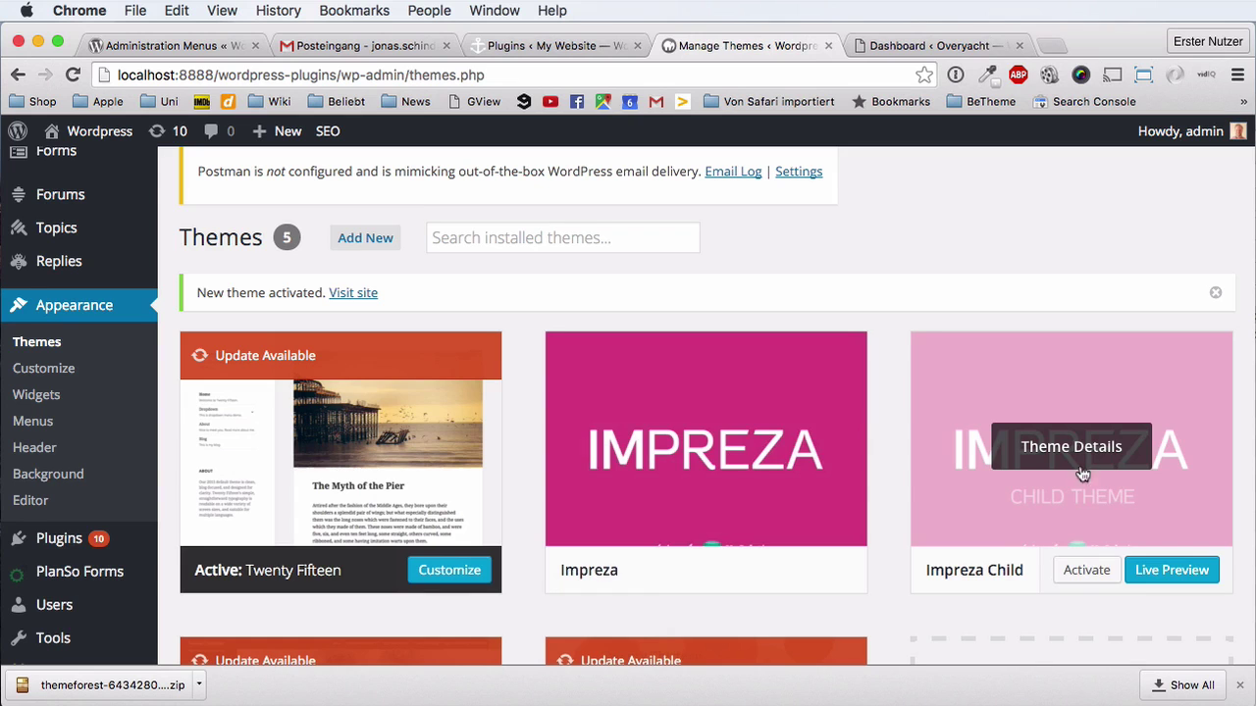
pyautogui.click(721, 444)
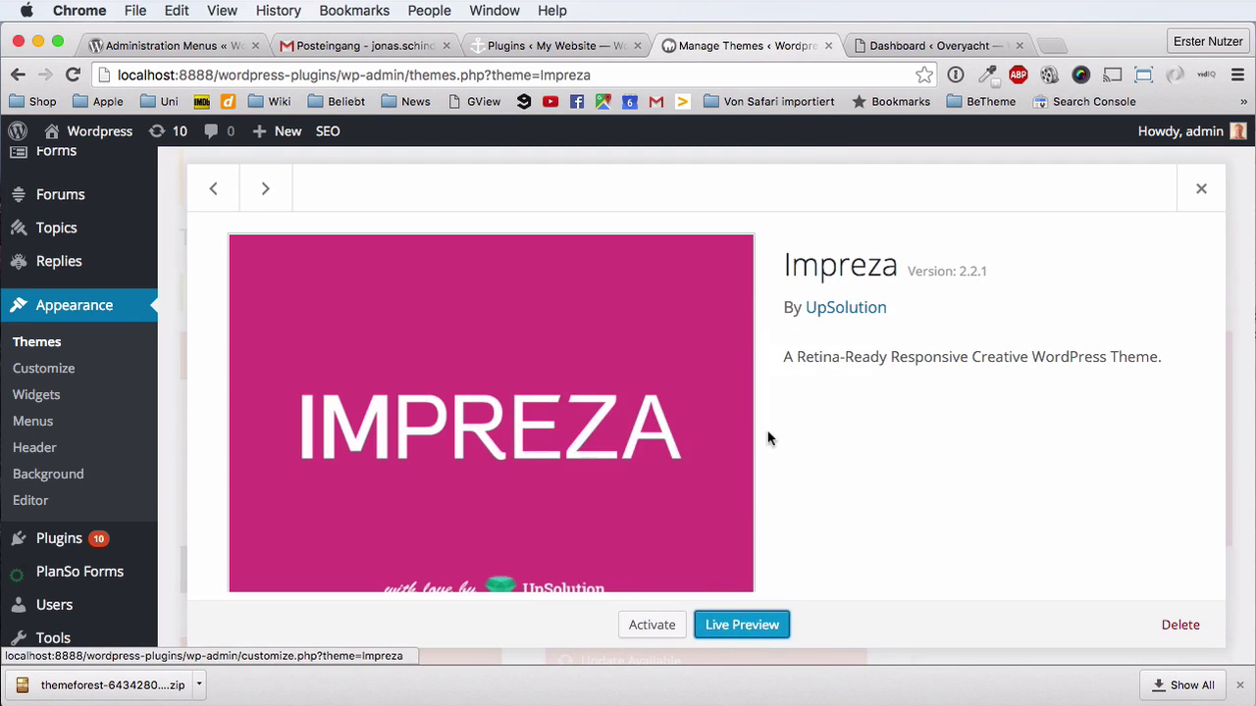
pyautogui.scroll(-1, 819, 442)
pyautogui.scroll(1, 827, 443)
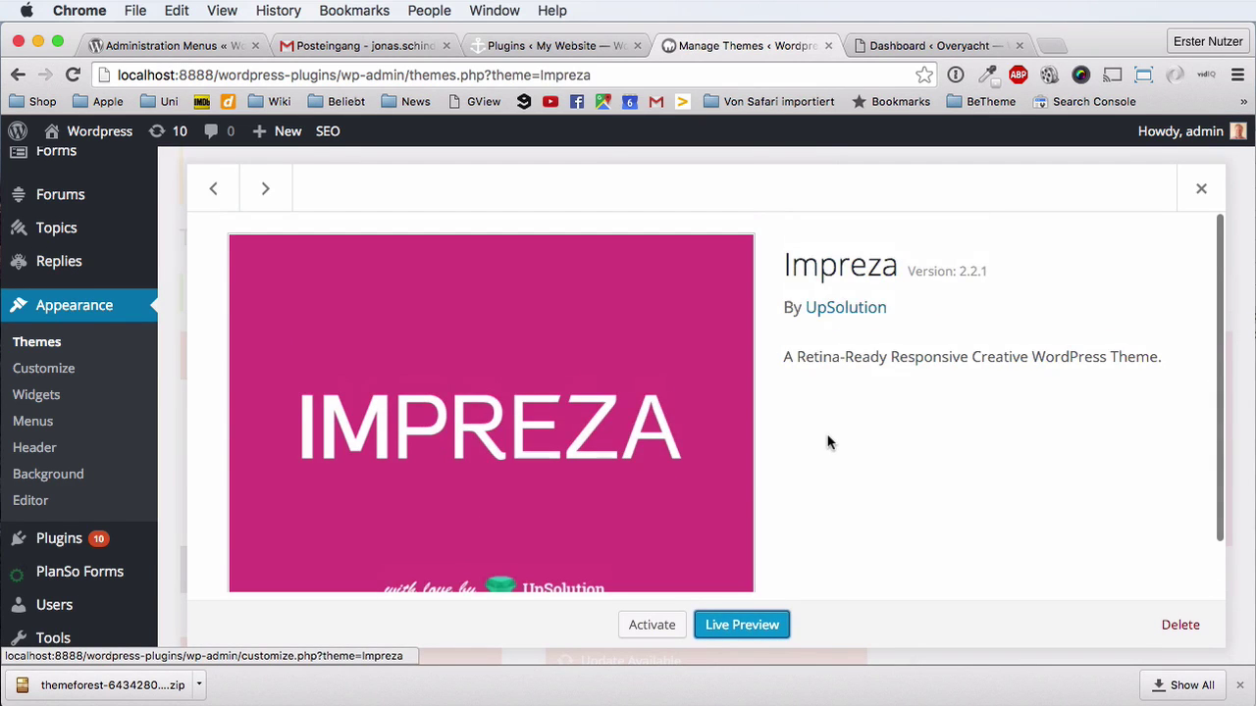
pyautogui.moveTo(958, 271); pyautogui.dragTo(992, 272)
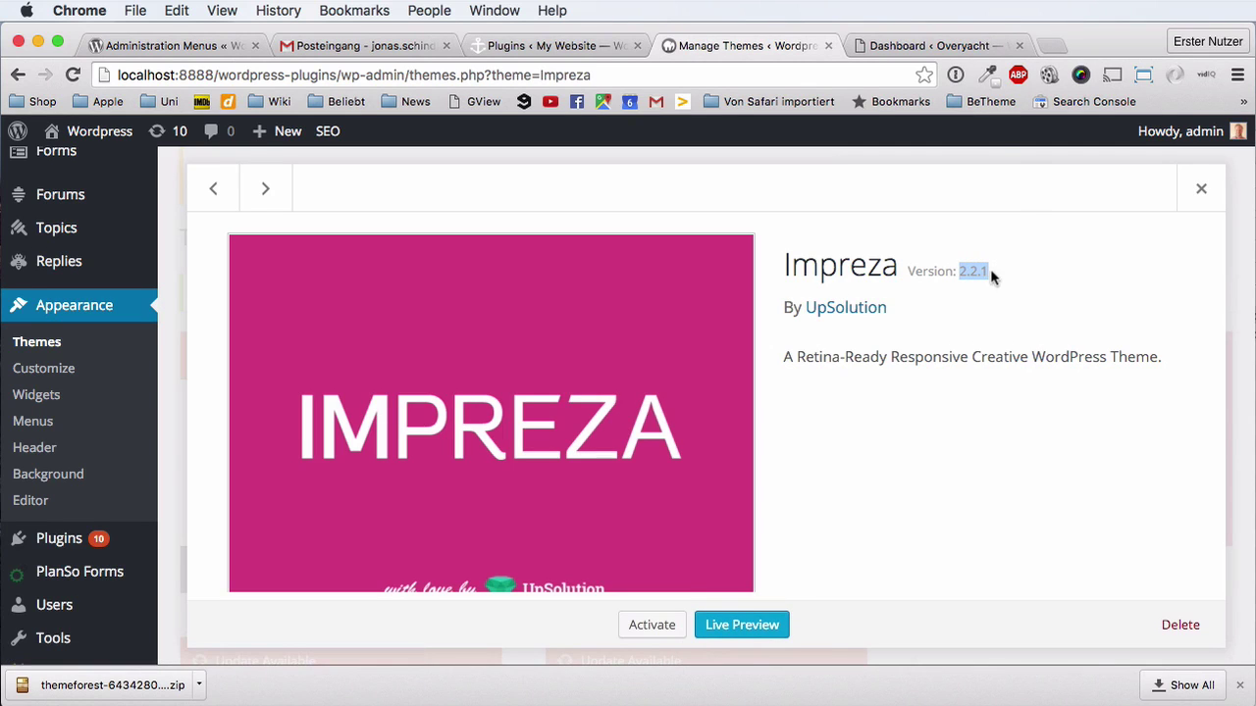
pyautogui.click(1011, 272)
# Delete the Impreza parent theme from the site and confirm the deletion.
pyautogui.click(1193, 629)
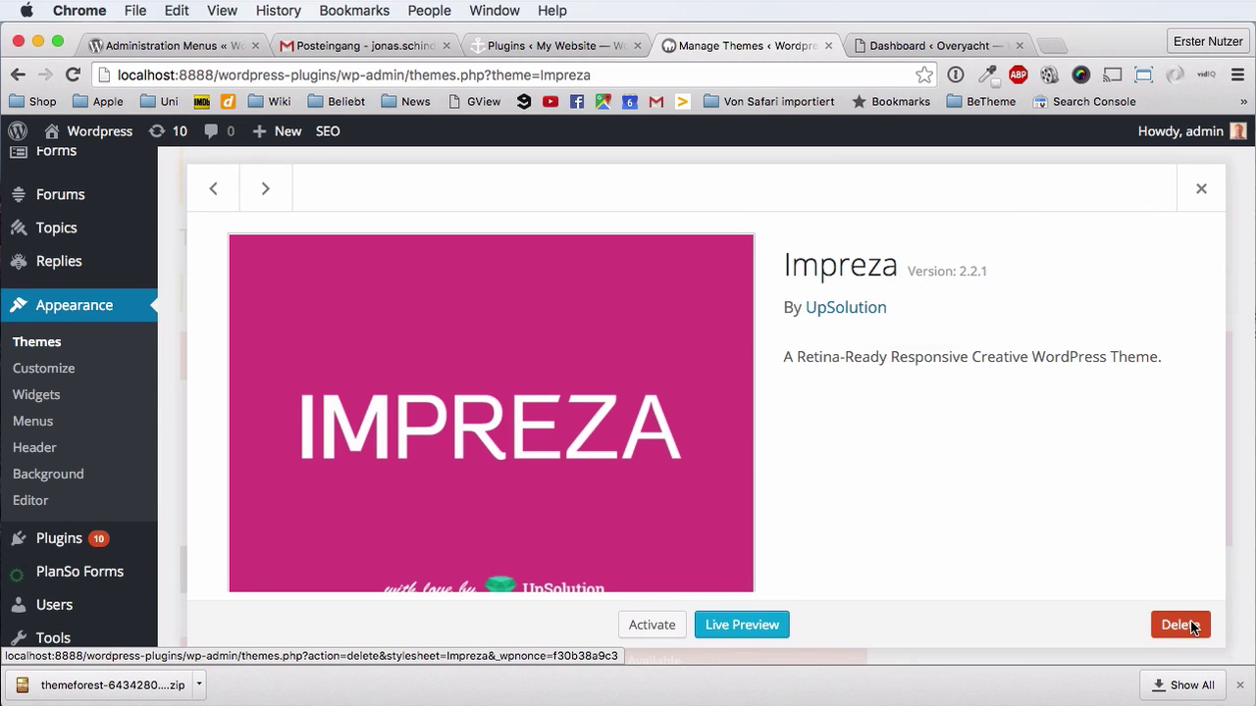
pyautogui.click(1099, 358)
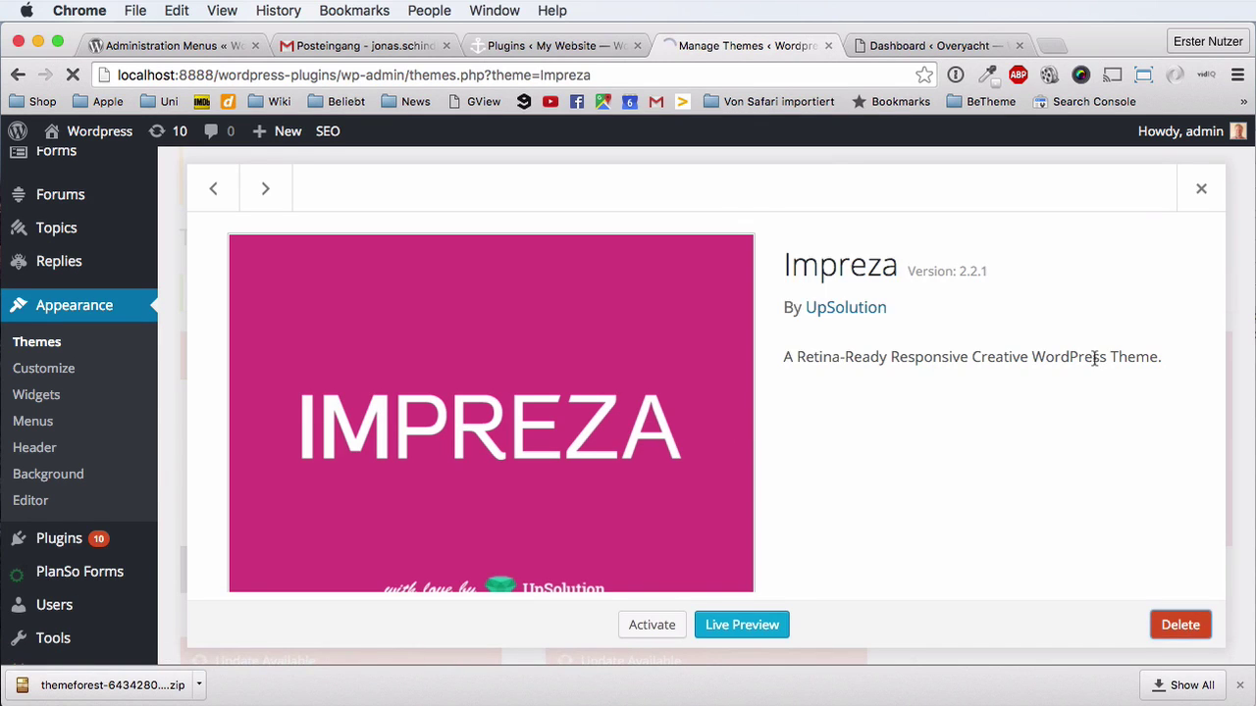
pyautogui.scroll(-2, 1036, 363)
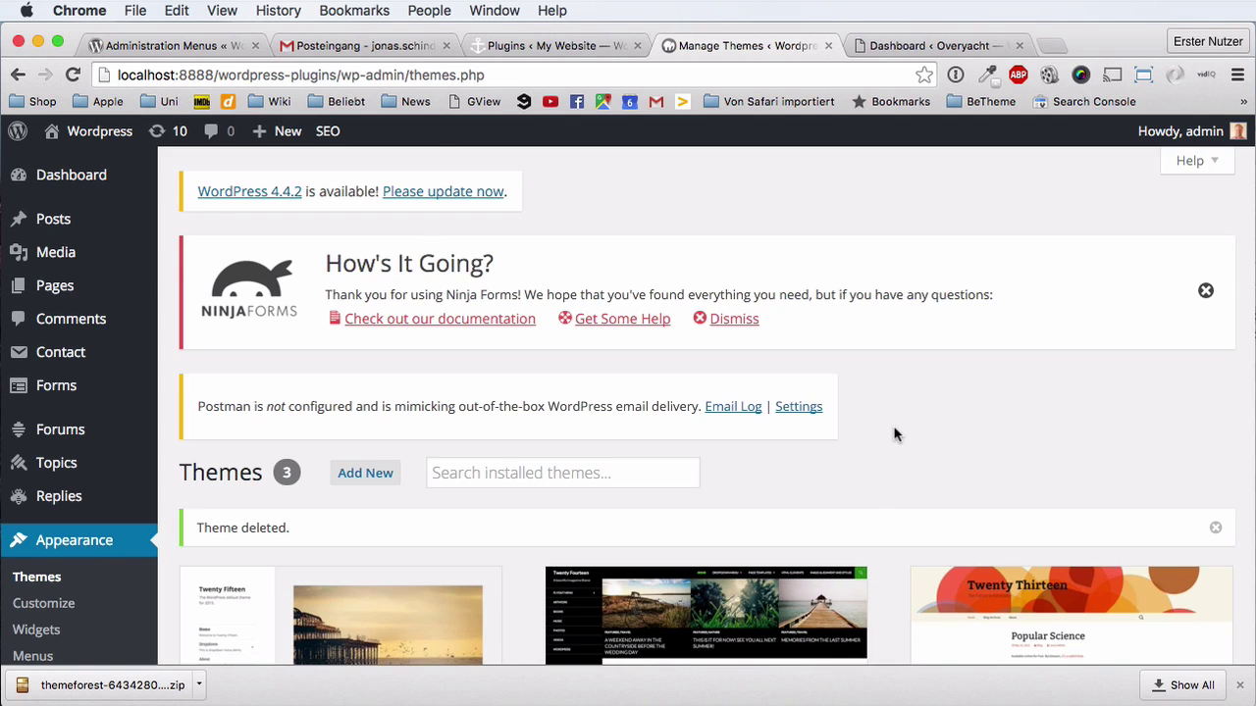
# Review the remaining themes and examine the Impreza Child entry and its description under Broken Themes.
pyautogui.scroll(-5, 893, 434)
pyautogui.scroll(5, 894, 434)
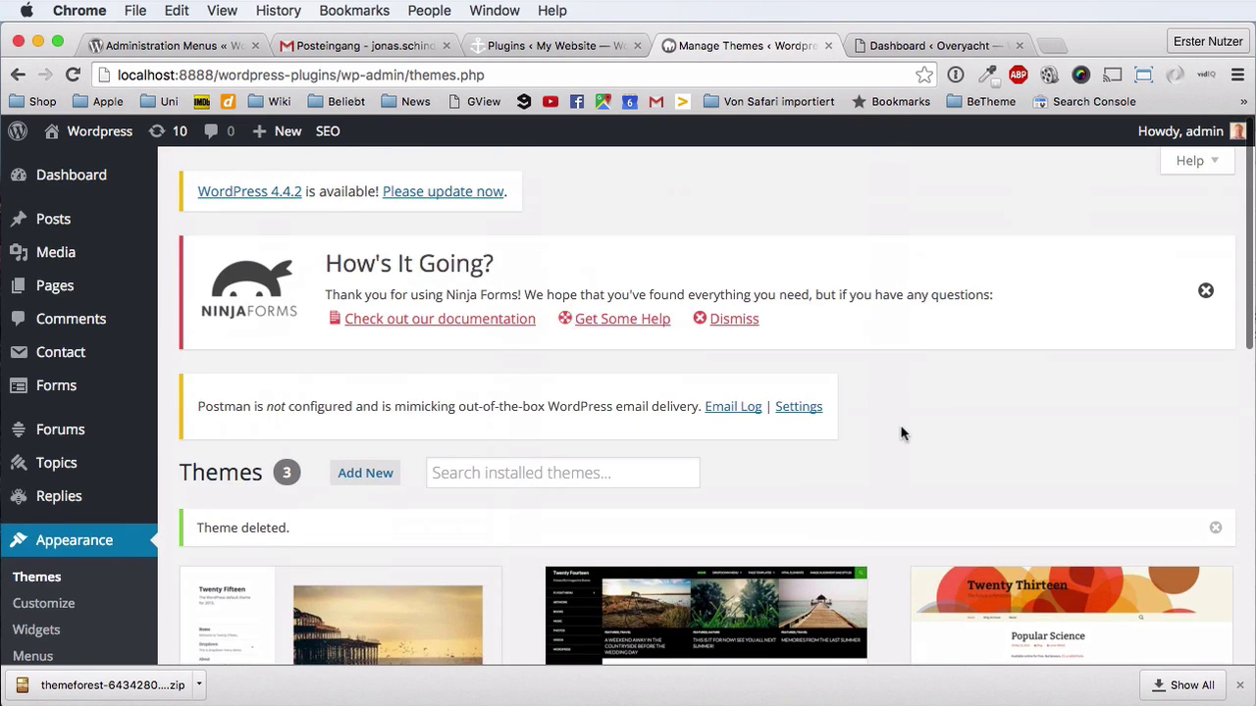
pyautogui.scroll(-10, 903, 433)
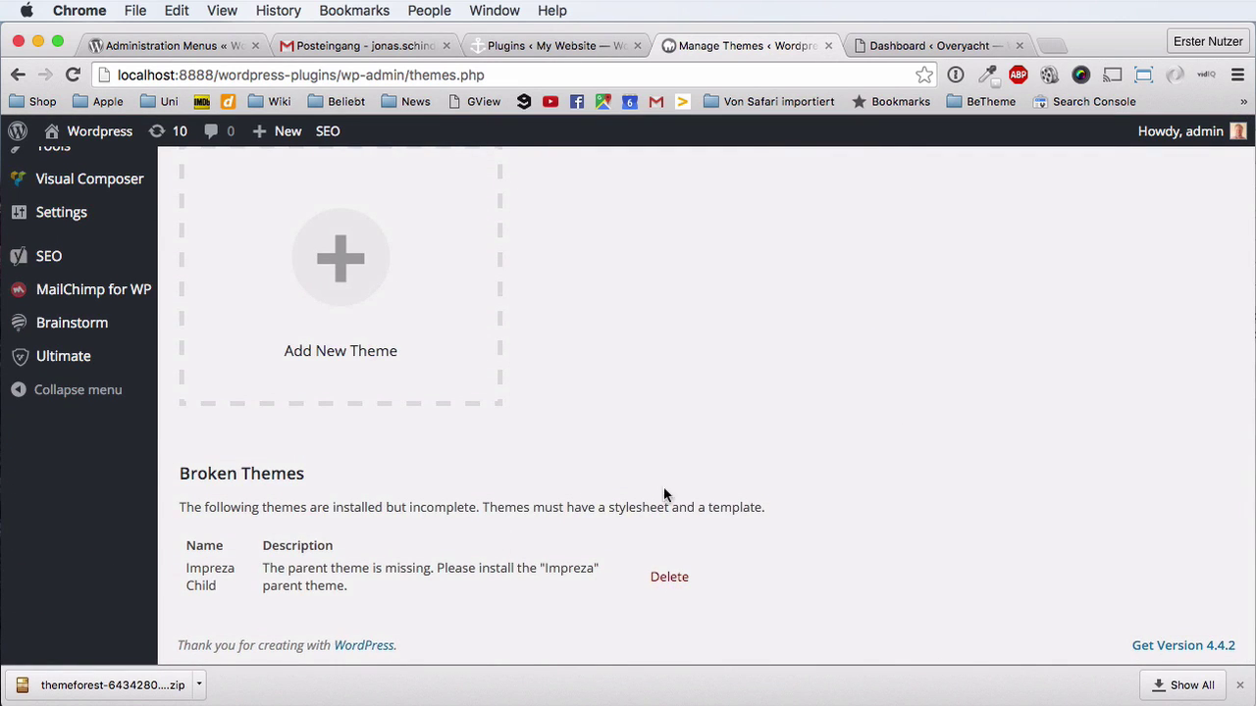
pyautogui.scroll(5, 746, 437)
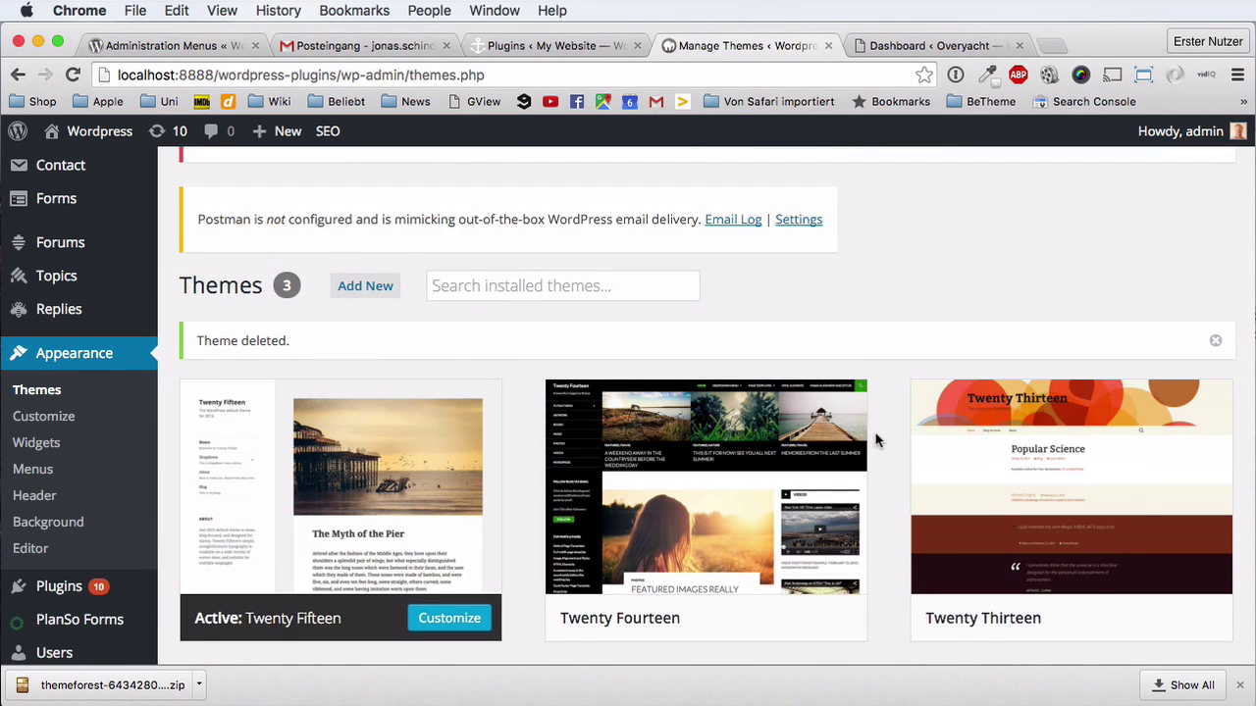
pyautogui.scroll(-3, 877, 440)
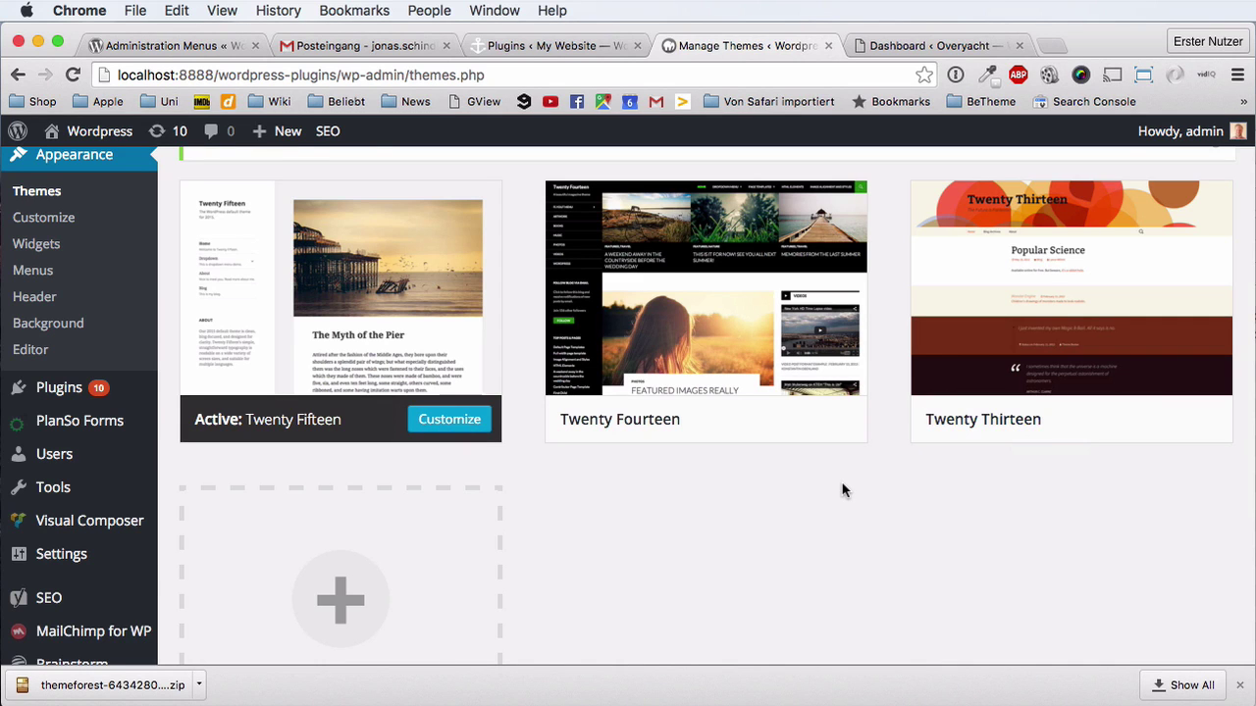
pyautogui.scroll(-5, 842, 491)
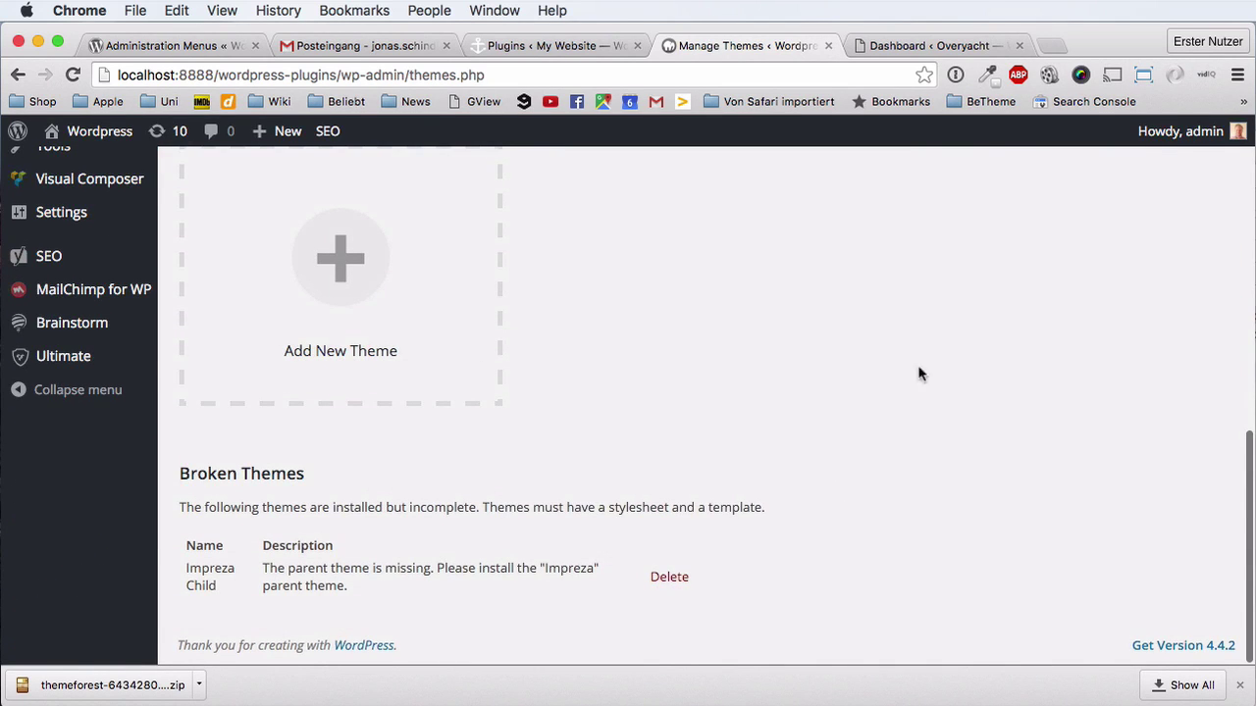
pyautogui.scroll(4, 916, 373)
pyautogui.scroll(2, 883, 382)
pyautogui.tripleClick(199, 572)
pyautogui.moveTo(287, 568); pyautogui.dragTo(572, 570)
pyautogui.click(519, 584)
# Start adding a new theme and open the form for uploading a theme in .zip format.
pyautogui.scroll(5, 526, 588)
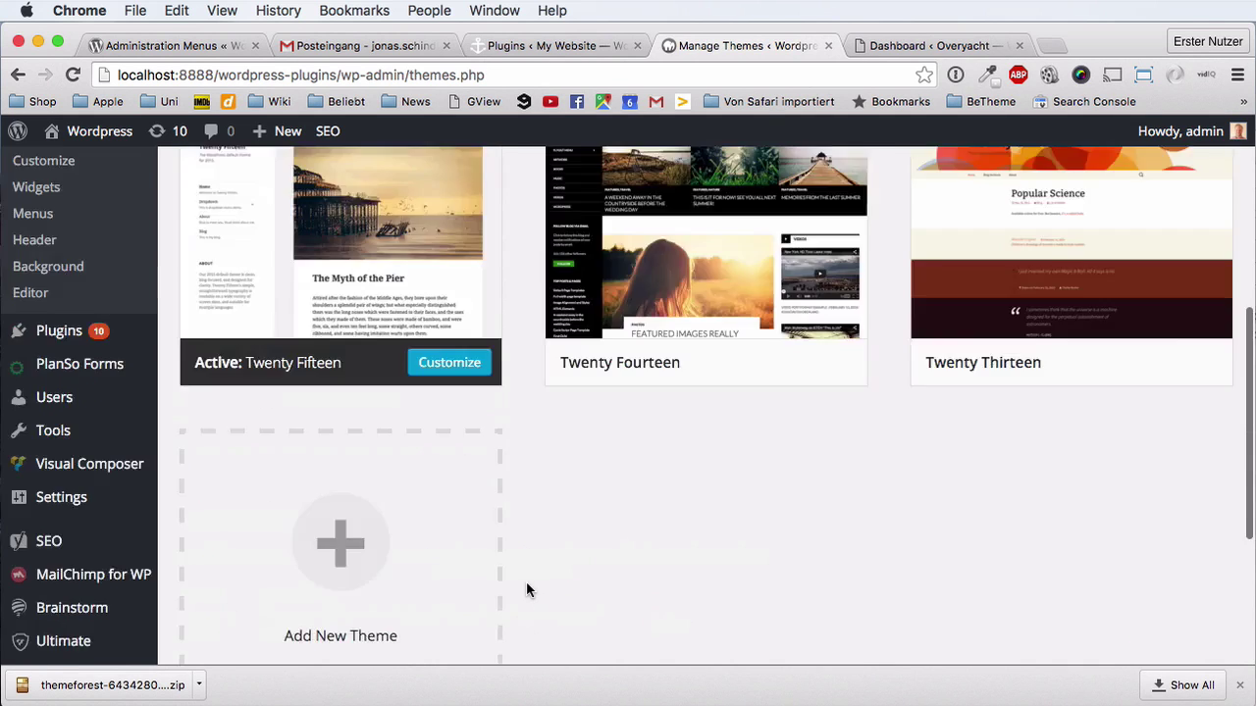
pyautogui.scroll(8, 526, 588)
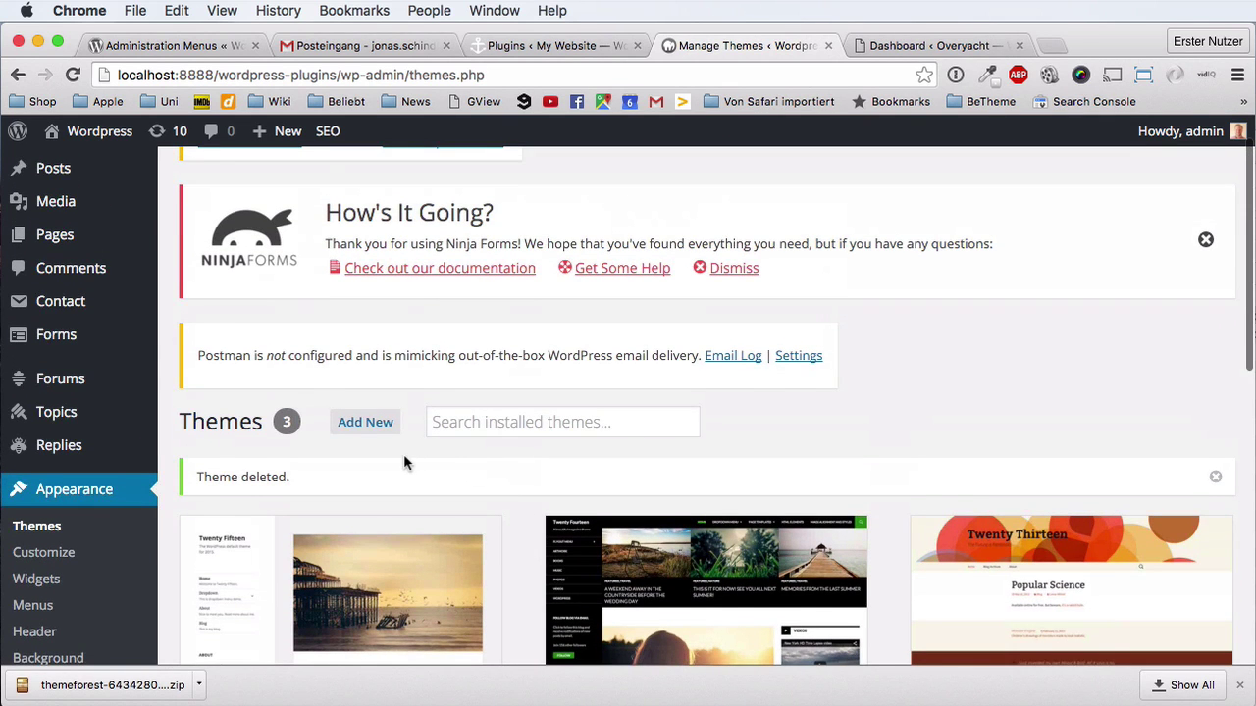
pyautogui.click(368, 420)
pyautogui.scroll(-1, 373, 432)
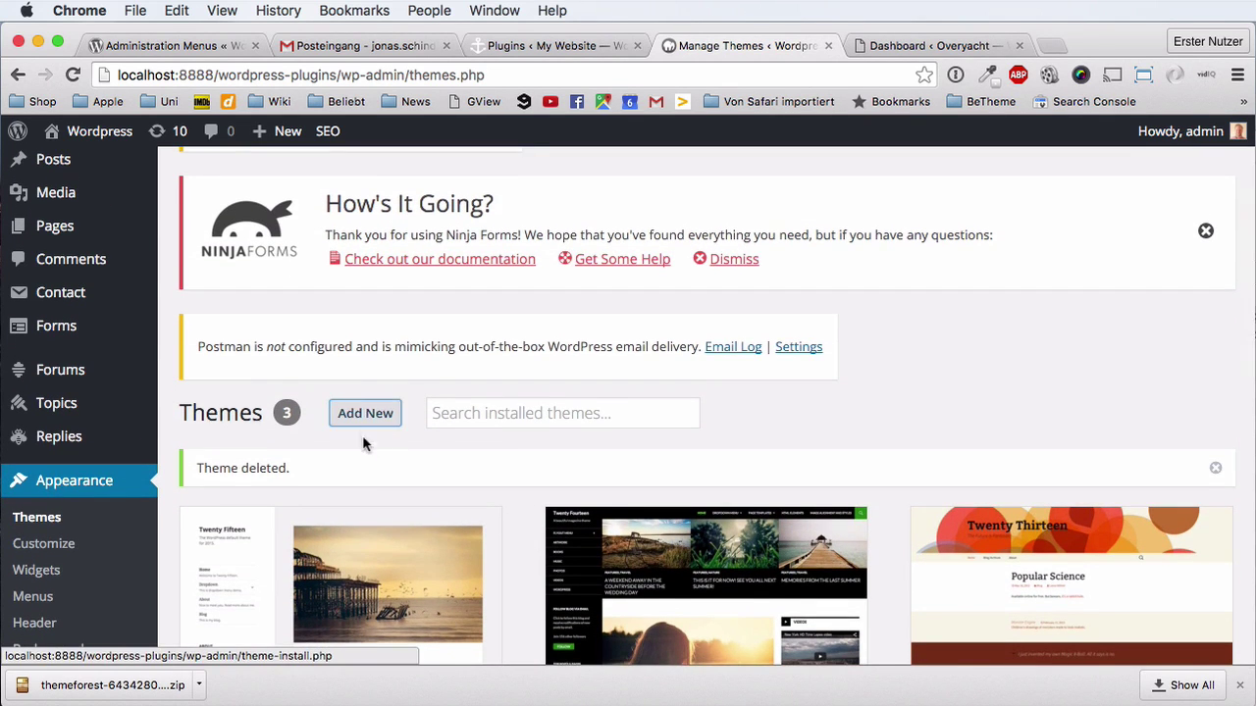
pyautogui.click(364, 420)
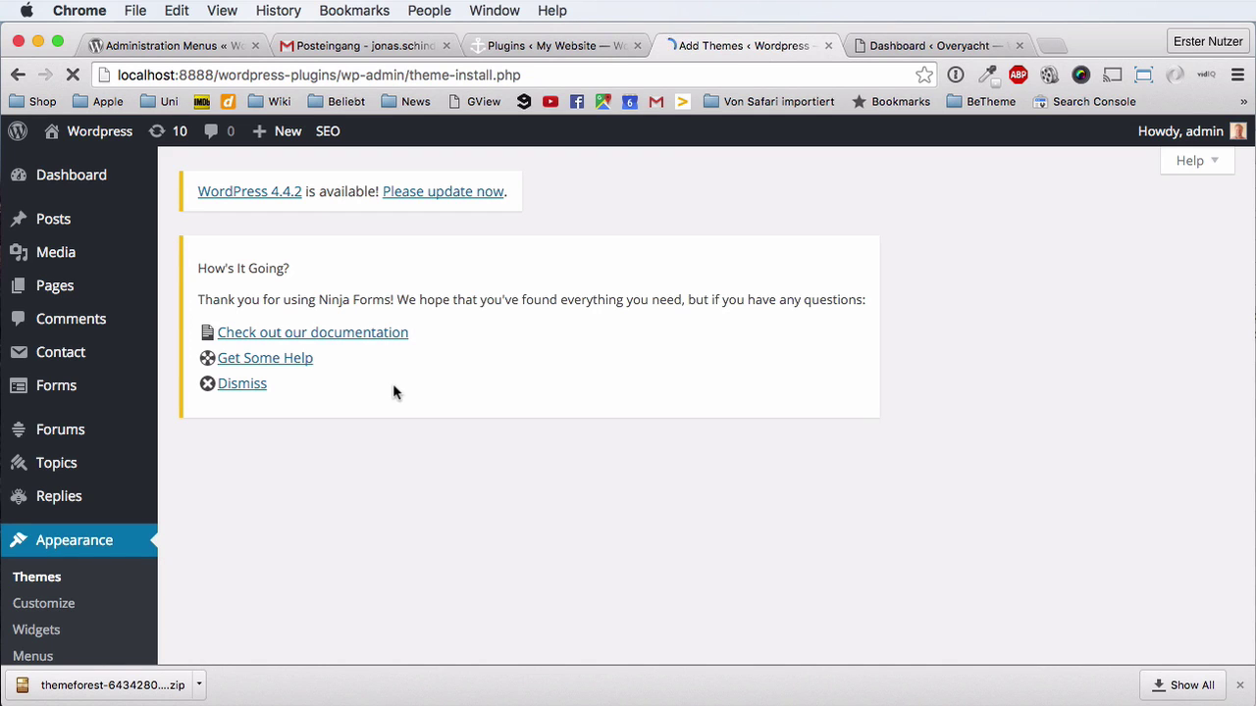
pyautogui.scroll(-1, 412, 390)
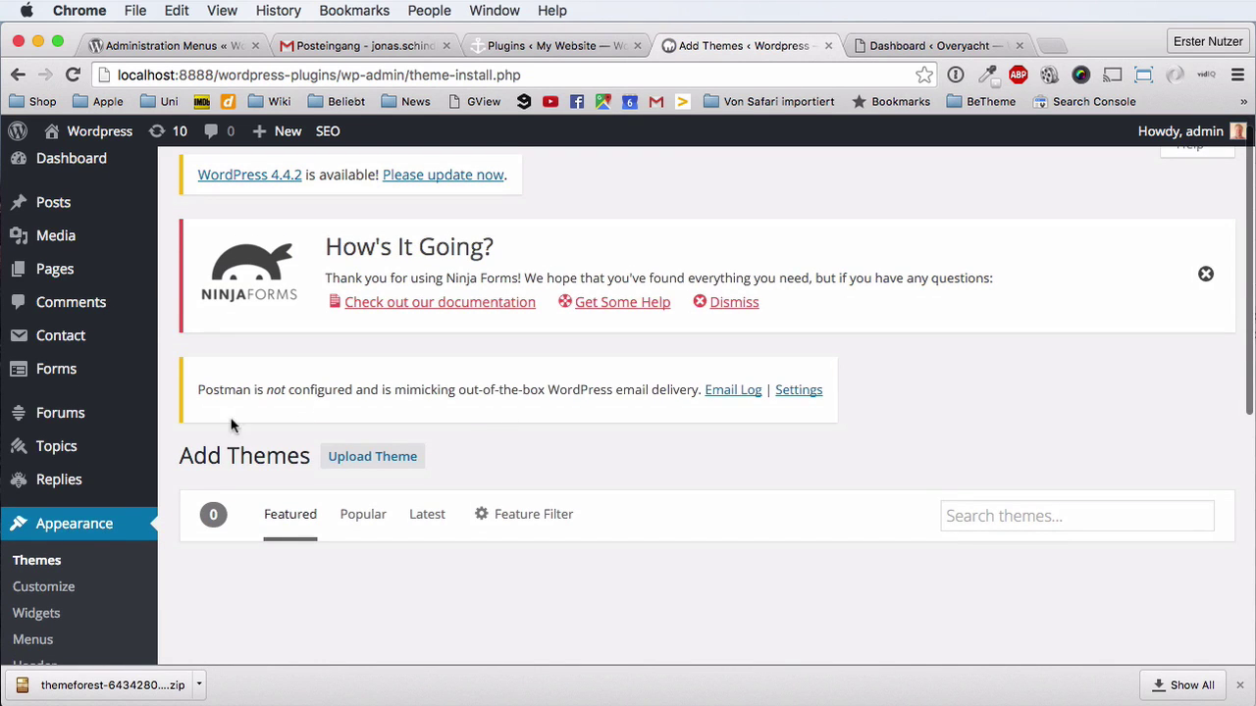
pyautogui.scroll(-3, 488, 446)
pyautogui.click(392, 355)
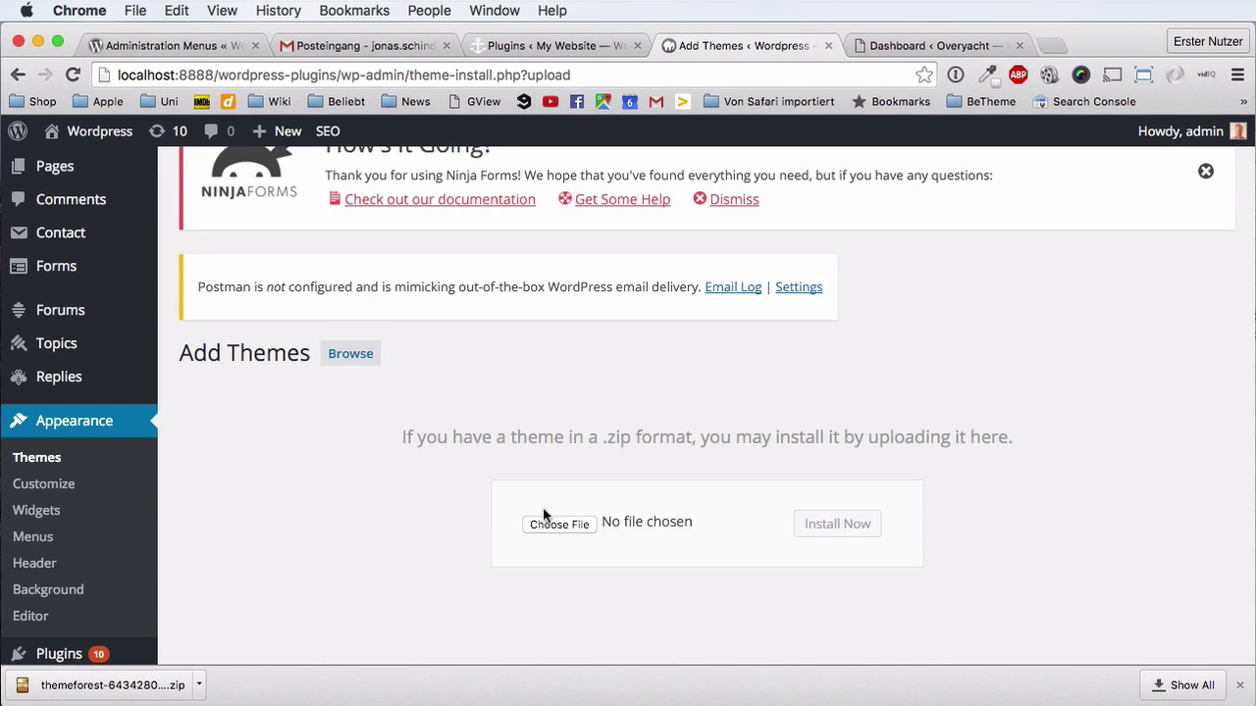
# Upload Impreza.zip from the Product-1 folder in Downloads, install it as a theme, and close the browser's download bar.
pyautogui.click(574, 523)
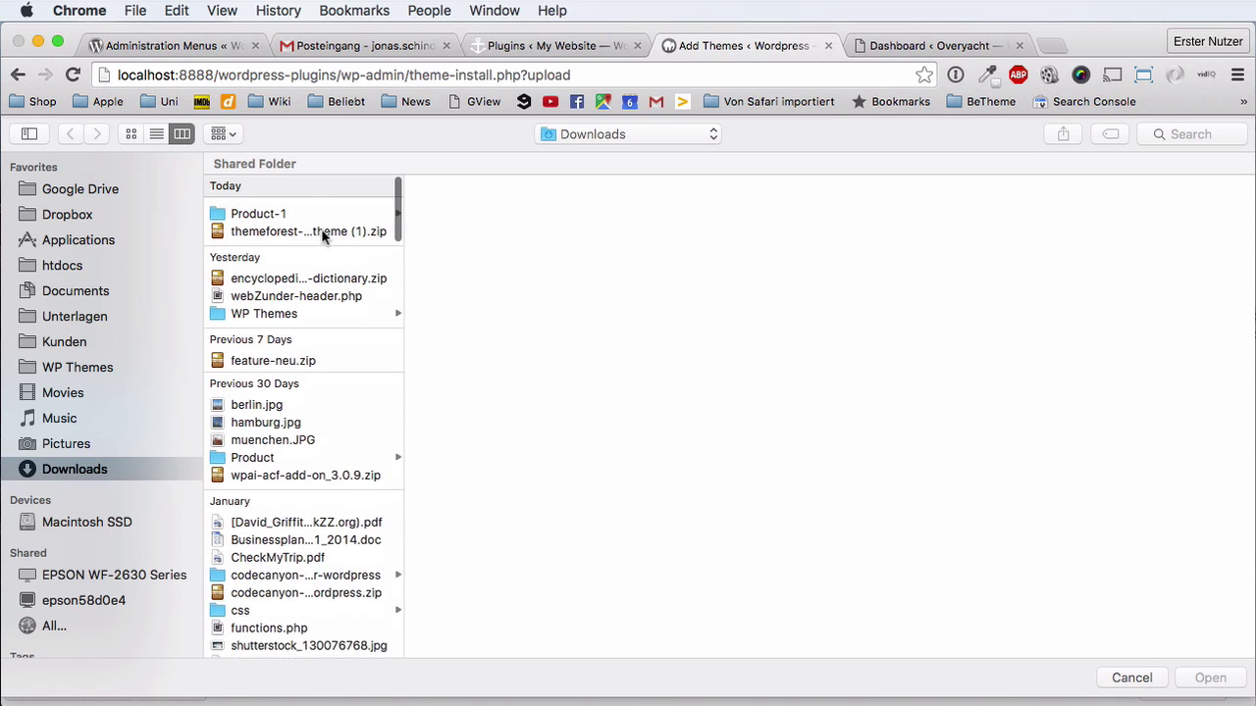
pyautogui.click(299, 211)
pyautogui.click(479, 243)
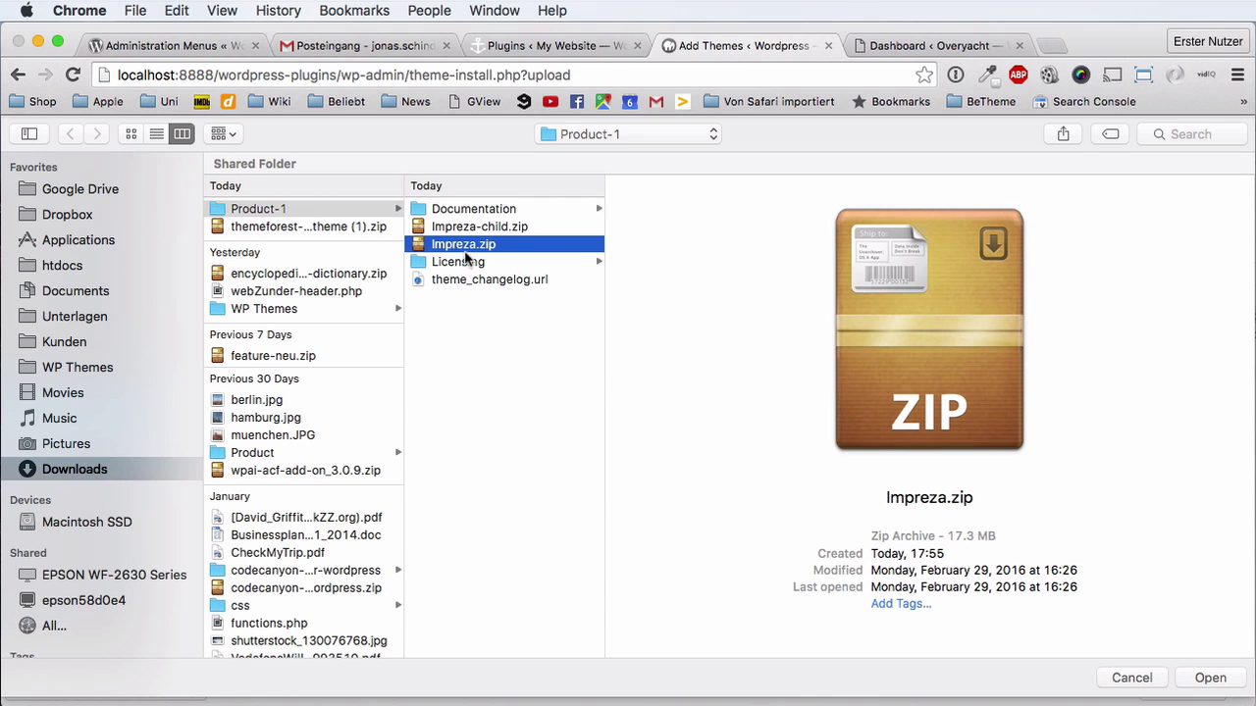
pyautogui.click(1214, 681)
pyautogui.click(860, 527)
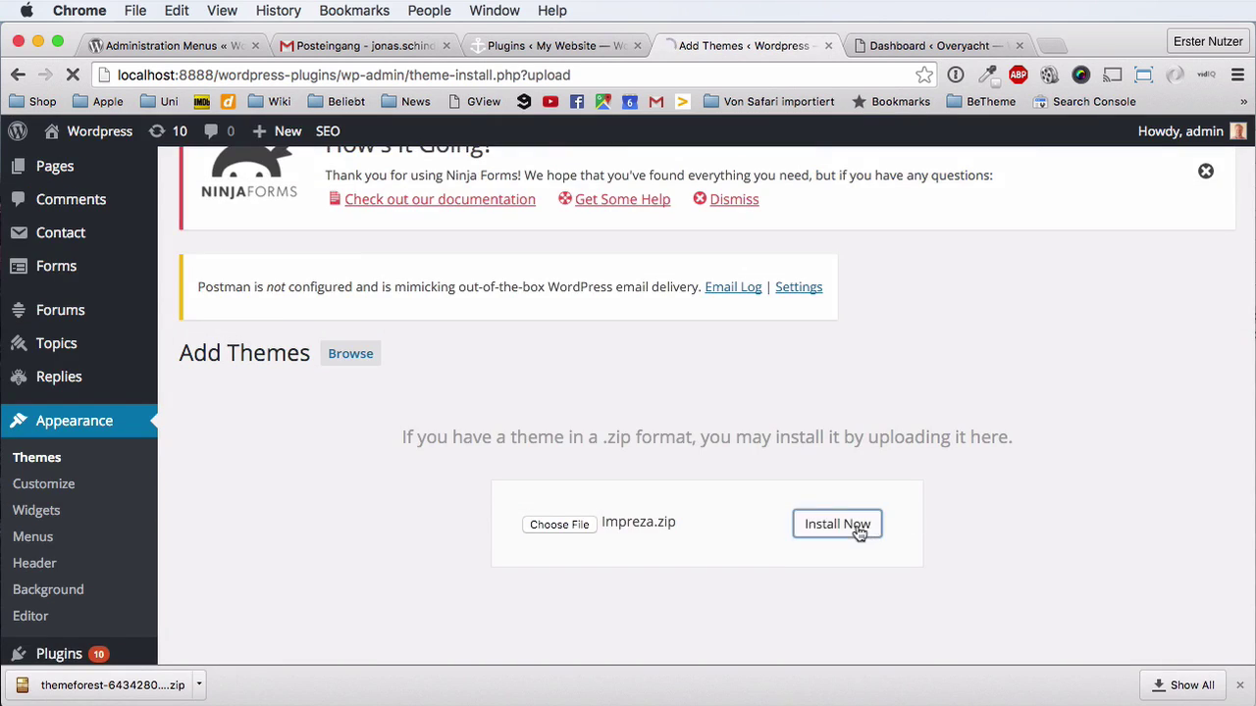
pyautogui.moveTo(44, 652)
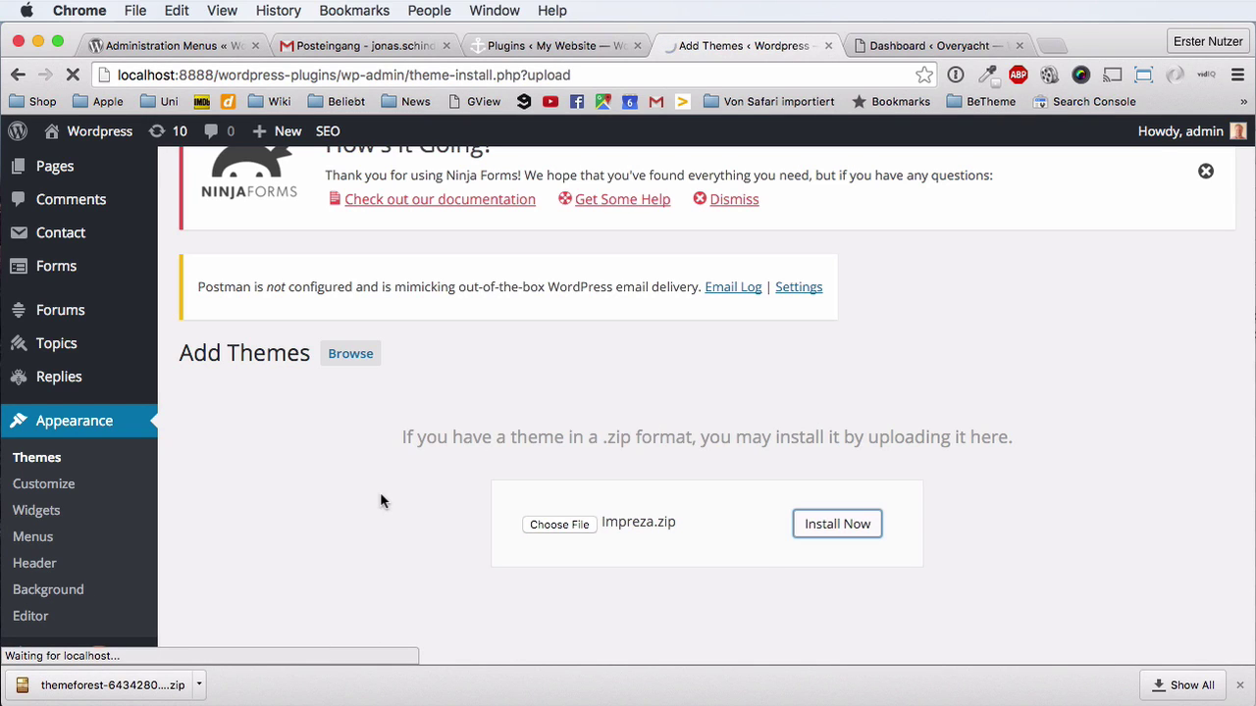
pyautogui.click(1240, 685)
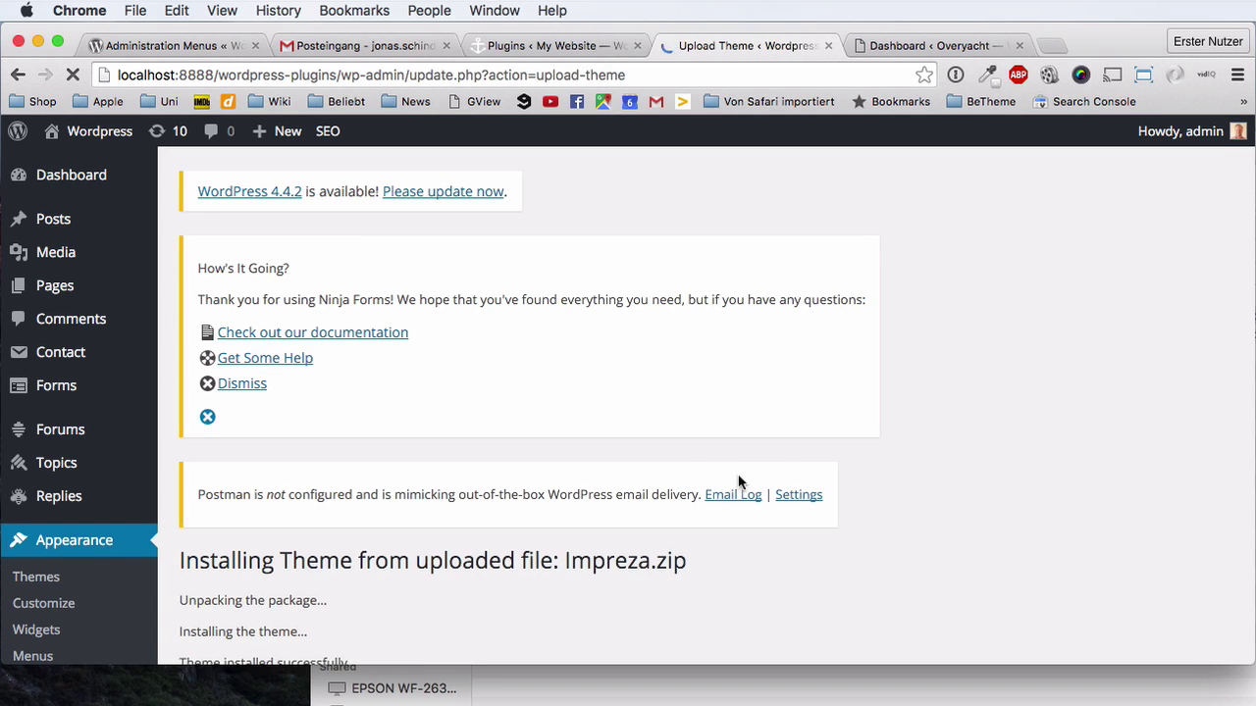
# Check the installation result for Impreza.zip and return to the list of installed themes.
pyautogui.scroll(-1, 883, 465)
pyautogui.scroll(-3, 881, 465)
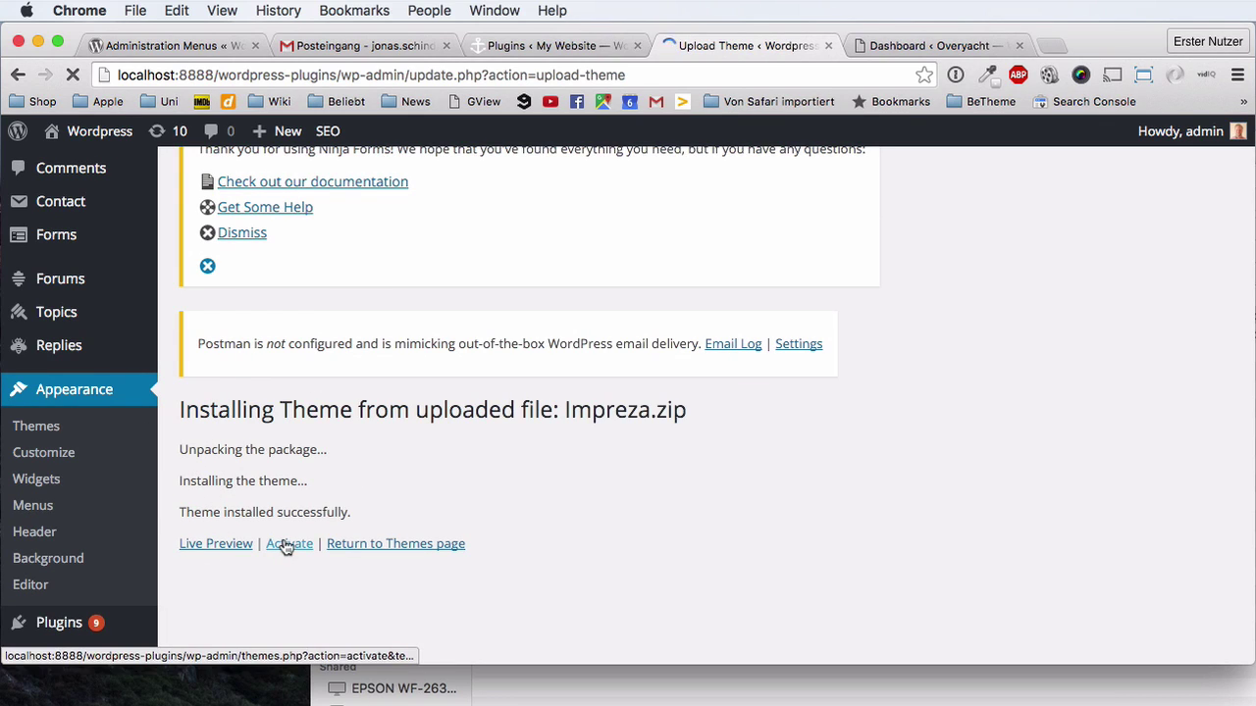
pyautogui.scroll(1, 431, 486)
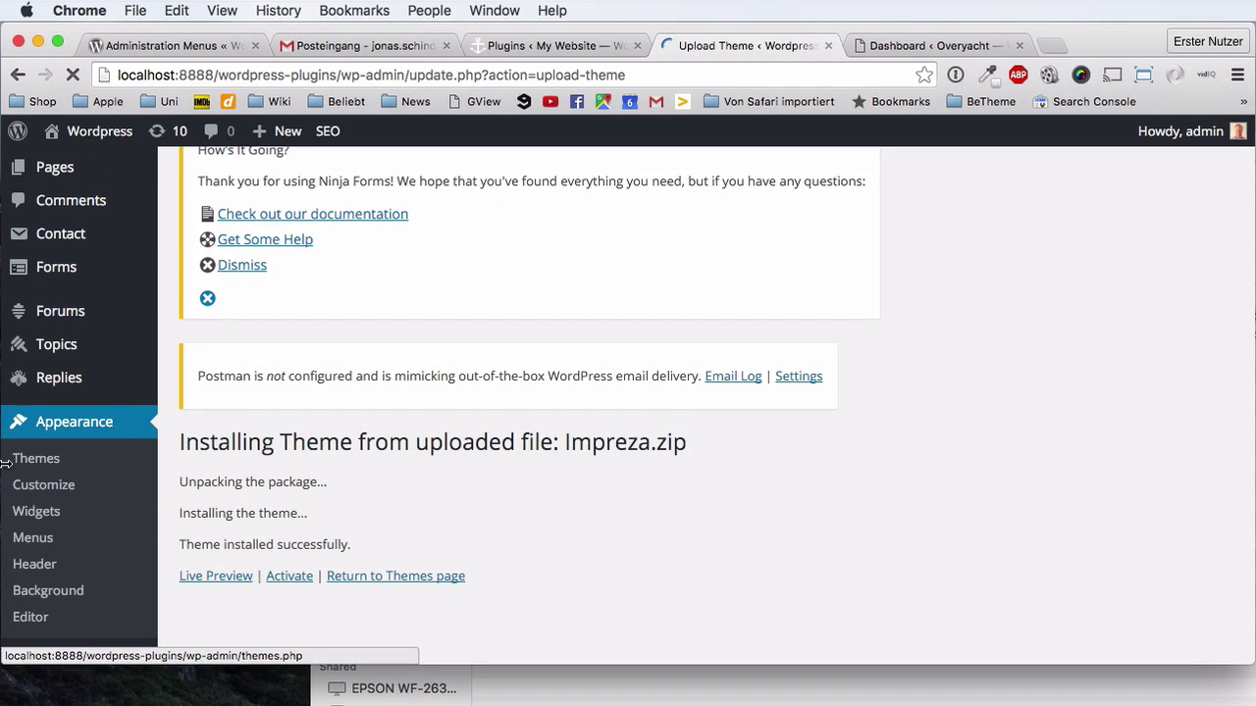
pyautogui.scroll(-1, 468, 451)
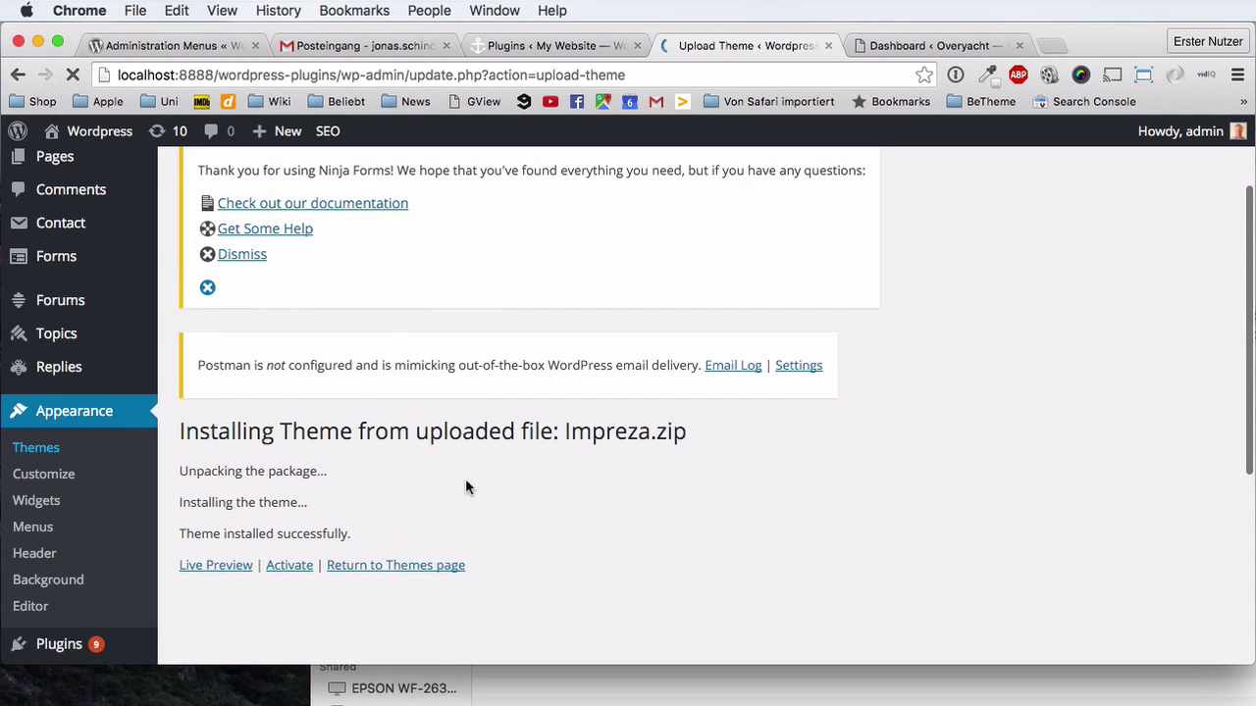
pyautogui.scroll(1, 465, 479)
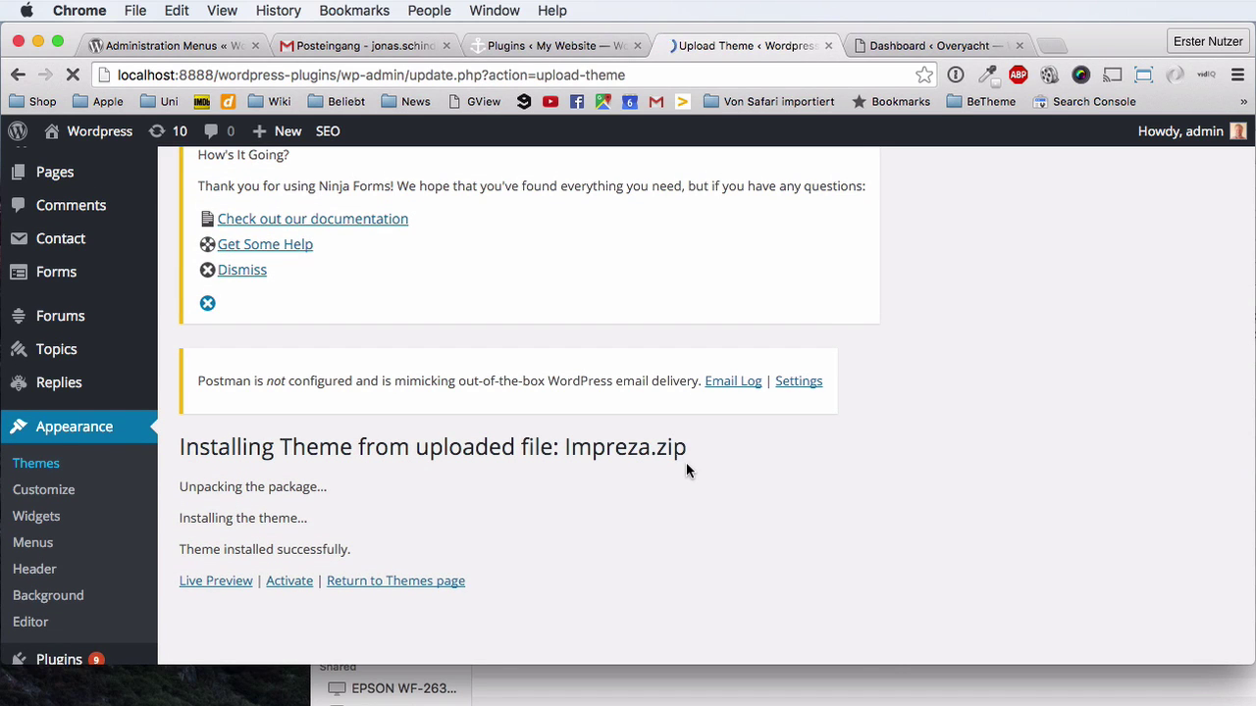
pyautogui.scroll(-5, 852, 459)
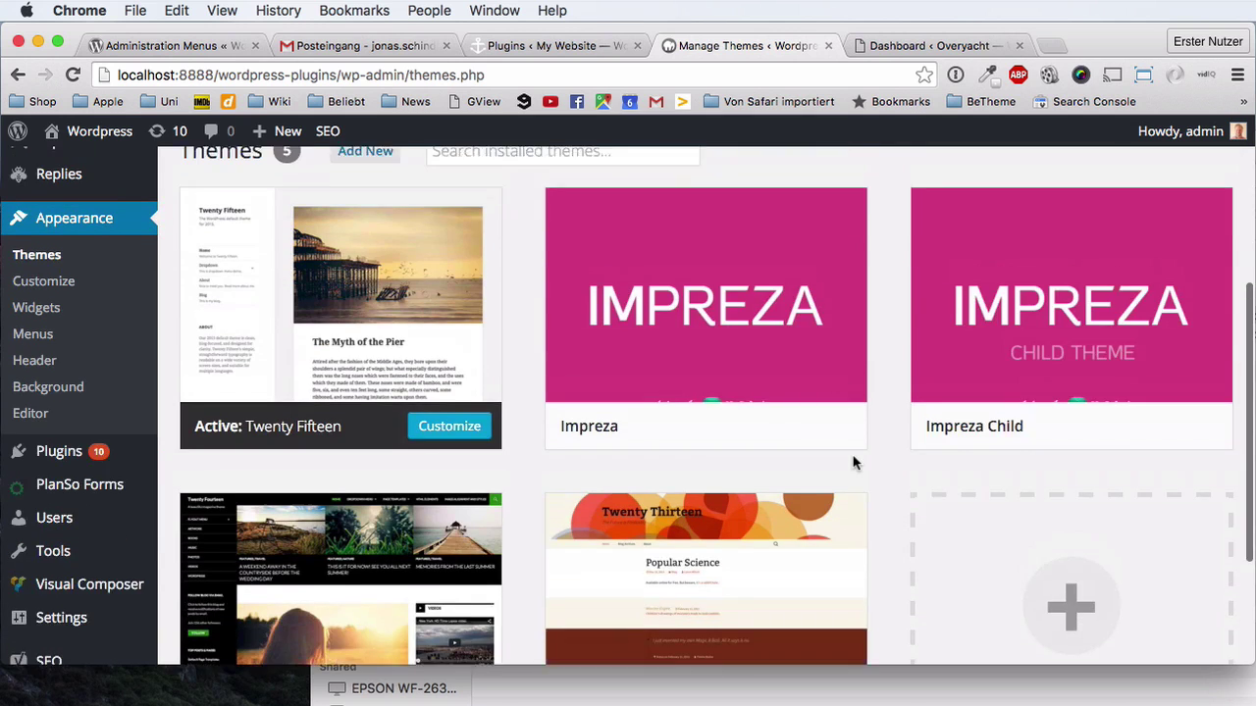
# Open the theme details of Impreza, check its version number, and close the details.
pyautogui.scroll(2, 853, 459)
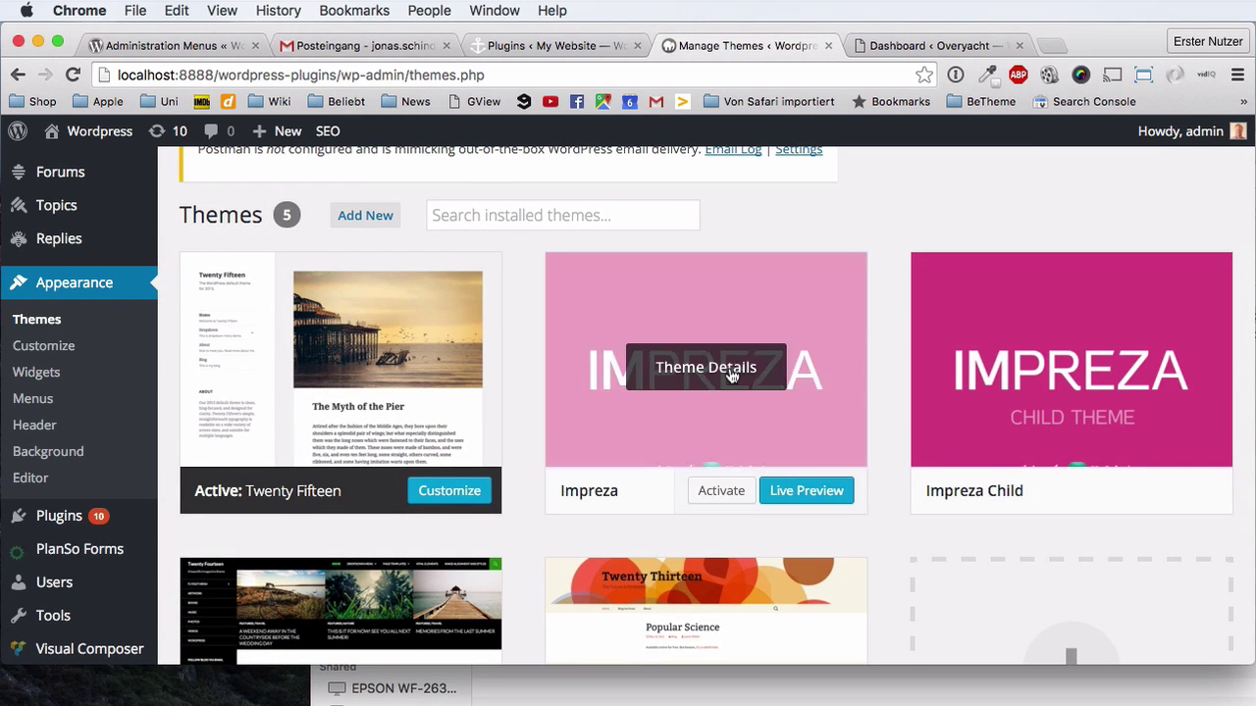
pyautogui.click(729, 373)
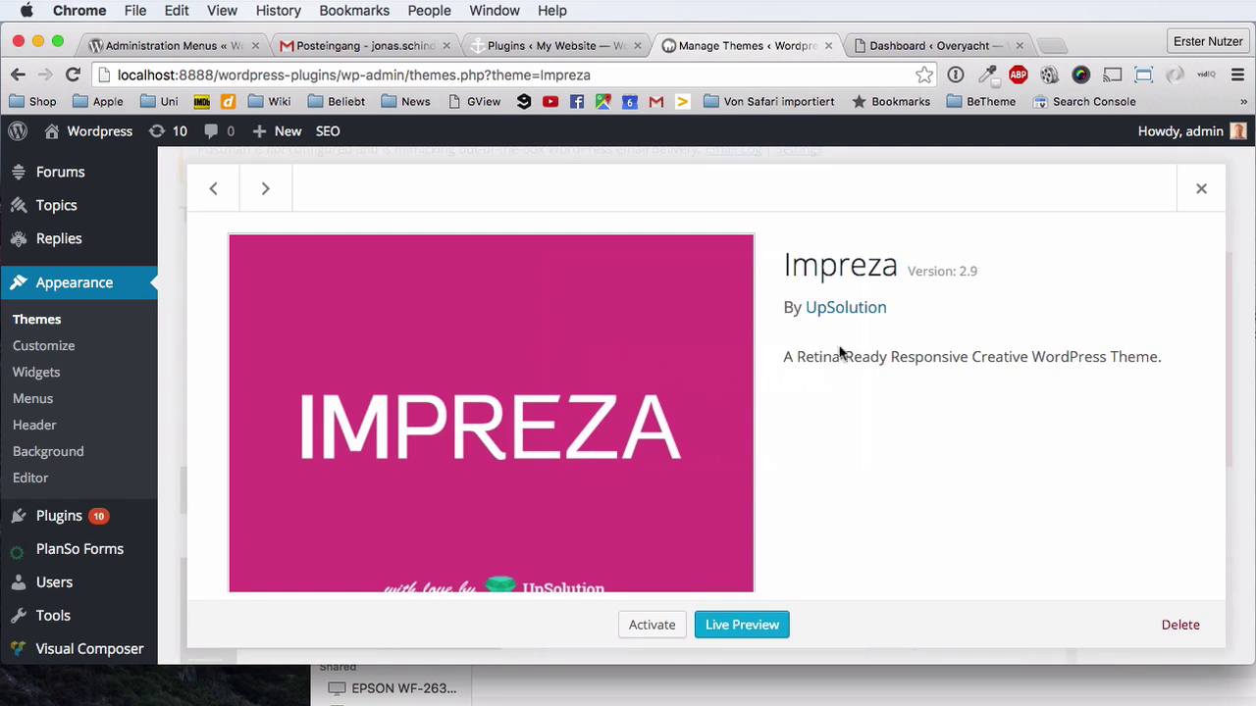
pyautogui.doubleClick(925, 272)
pyautogui.click(1001, 297)
pyautogui.scroll(-1, 990, 286)
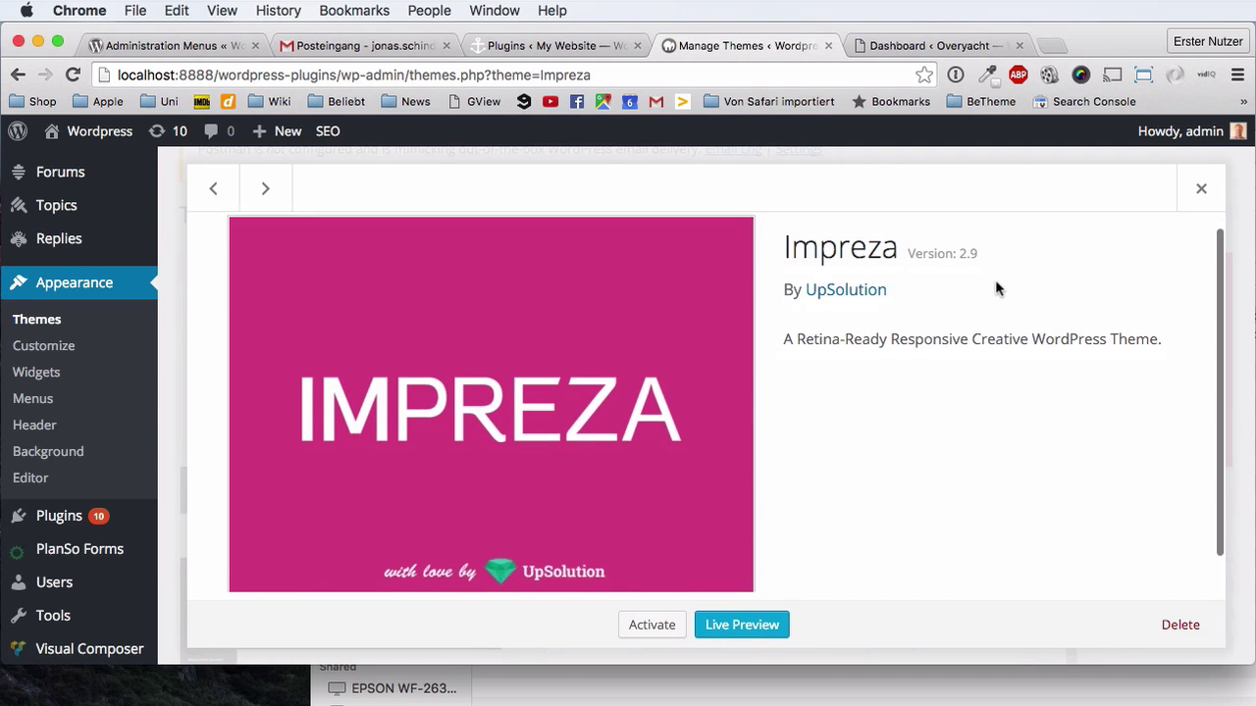
pyautogui.scroll(1, 995, 279)
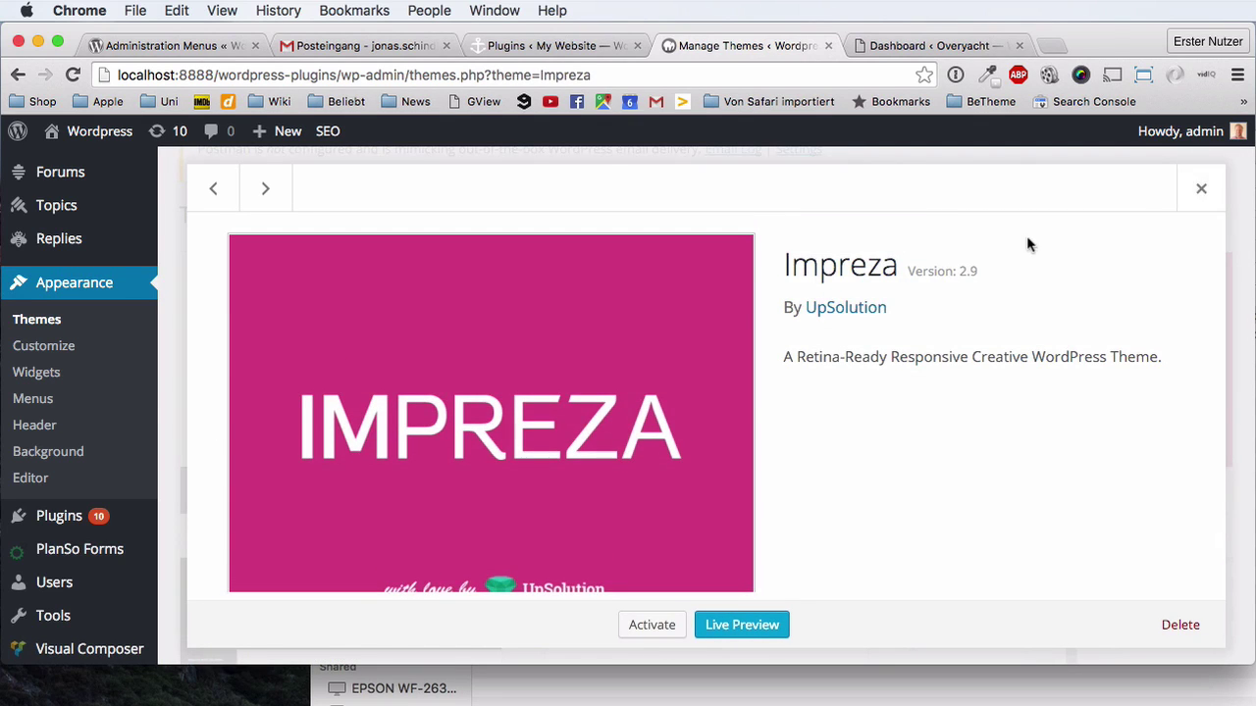
pyautogui.click(1200, 189)
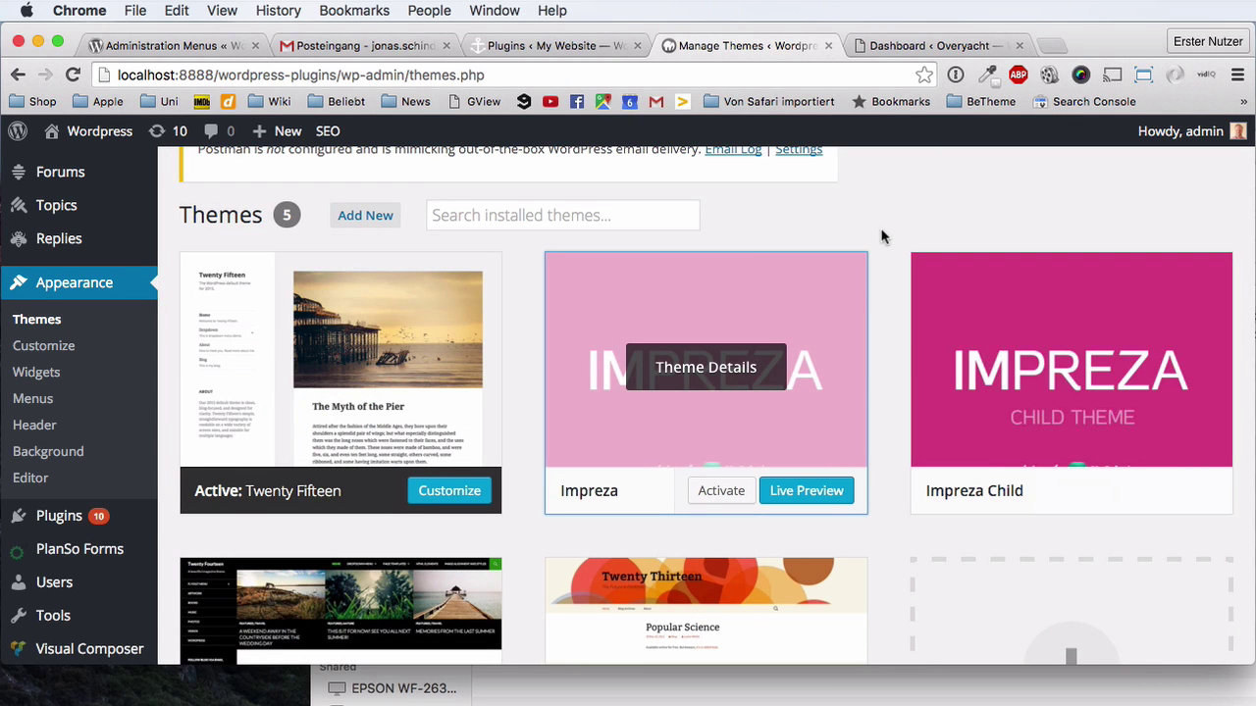
# Activate the Impreza Child theme.
pyautogui.moveTo(1107, 519)
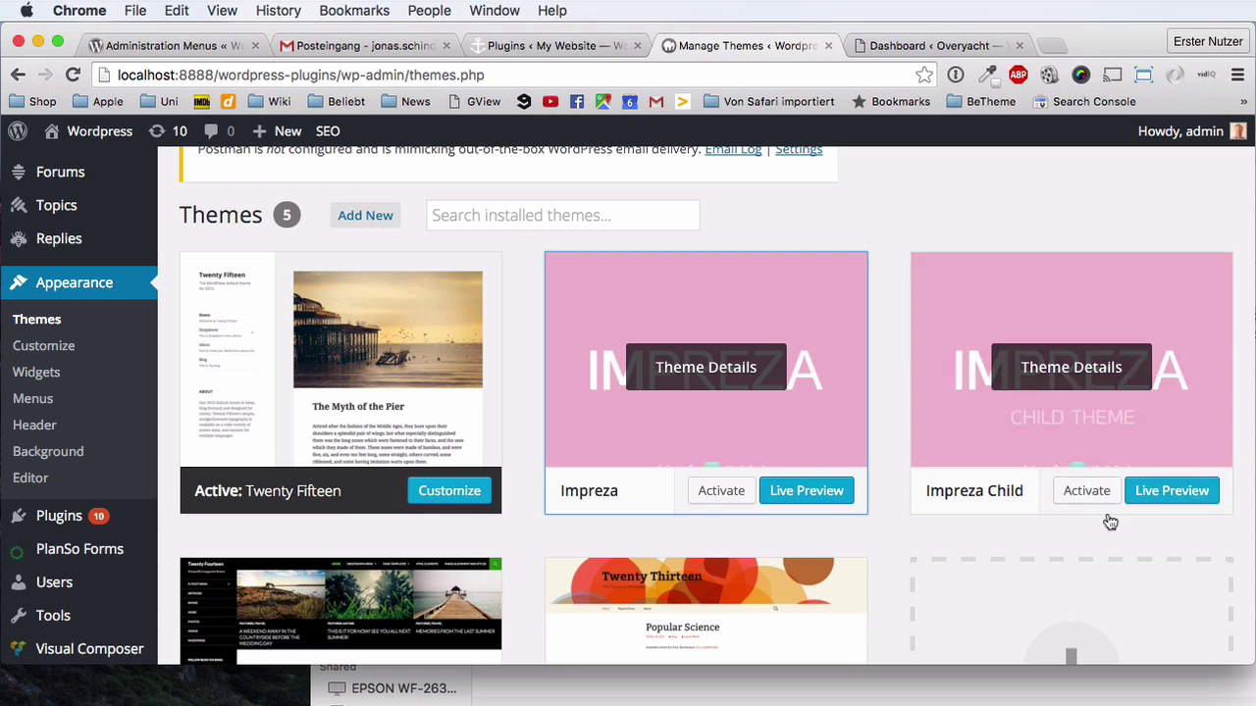
pyautogui.click(1107, 500)
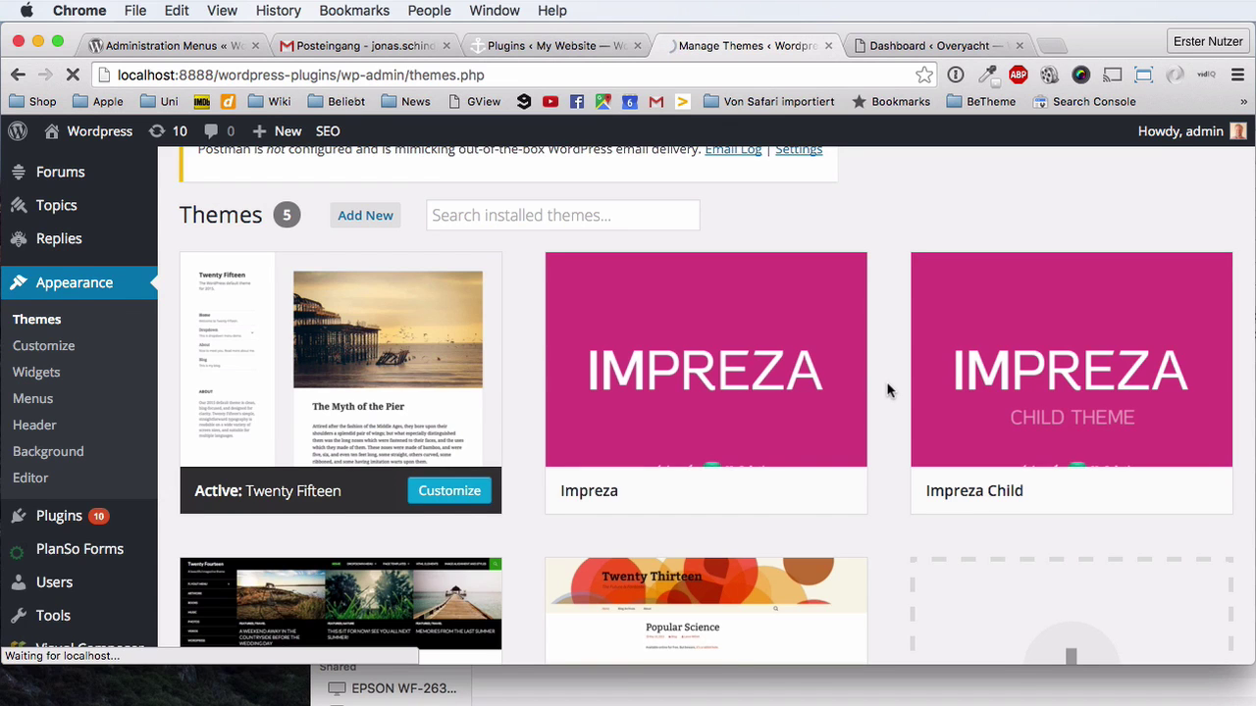
pyautogui.scroll(-3, 888, 334)
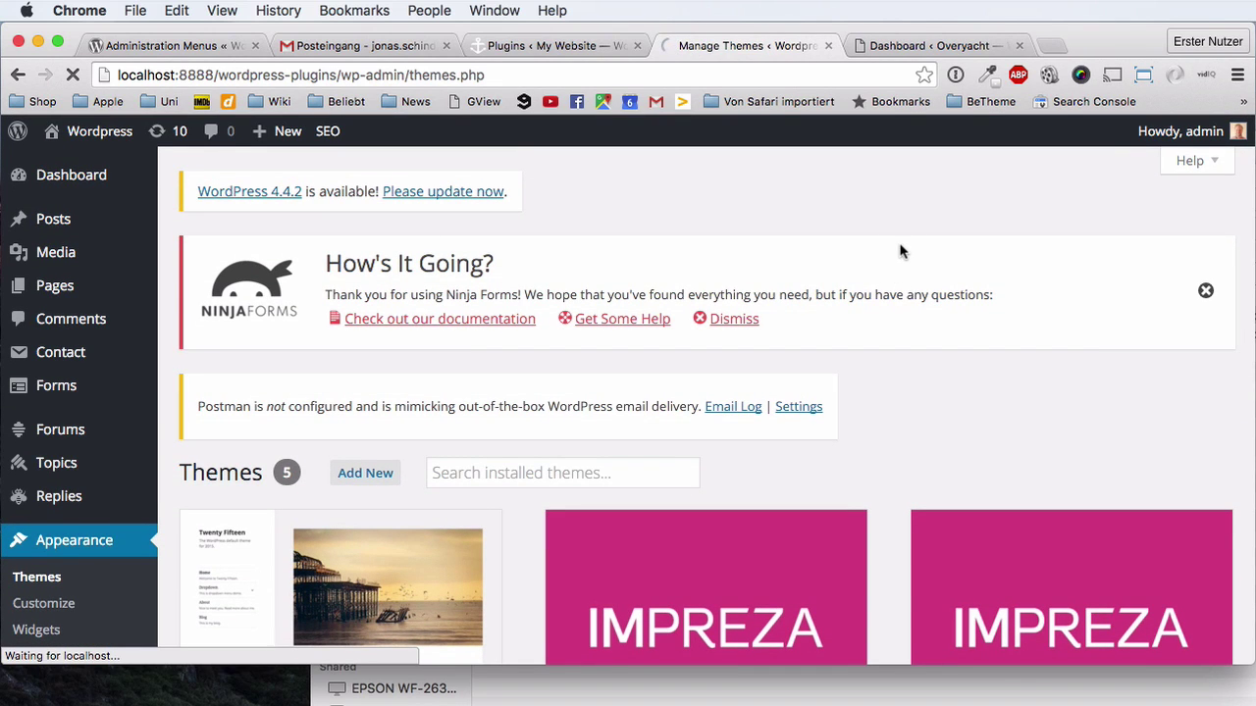
# Switch to the Overyacht site's dashboard and dismiss its Welcome to WordPress panel.
pyautogui.click(895, 46)
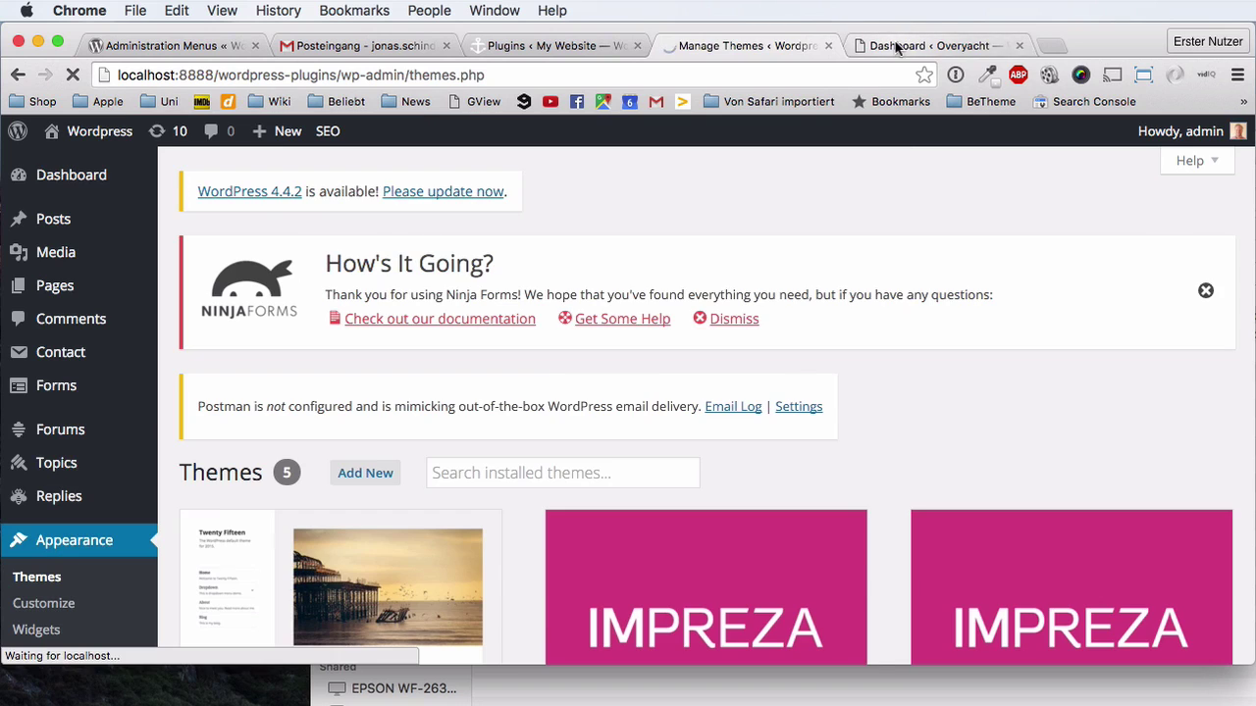
pyautogui.scroll(-1, 868, 183)
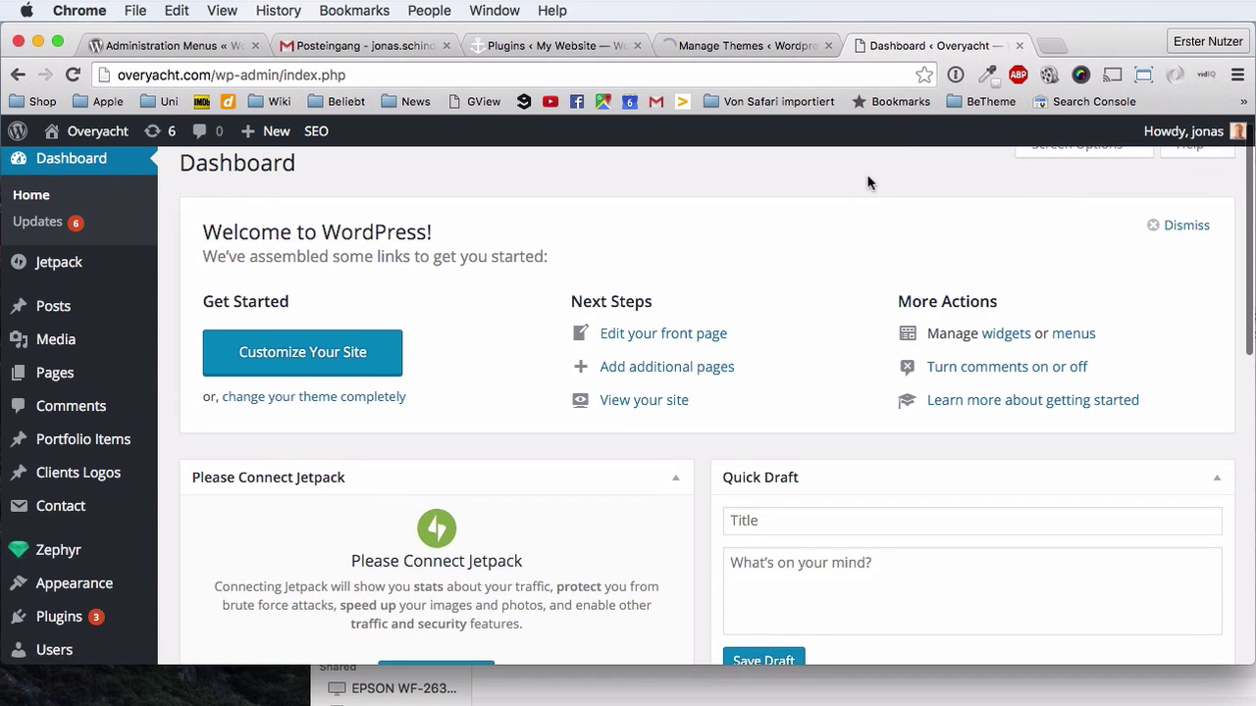
pyautogui.scroll(1, 809, 196)
pyautogui.scroll(-1, 801, 196)
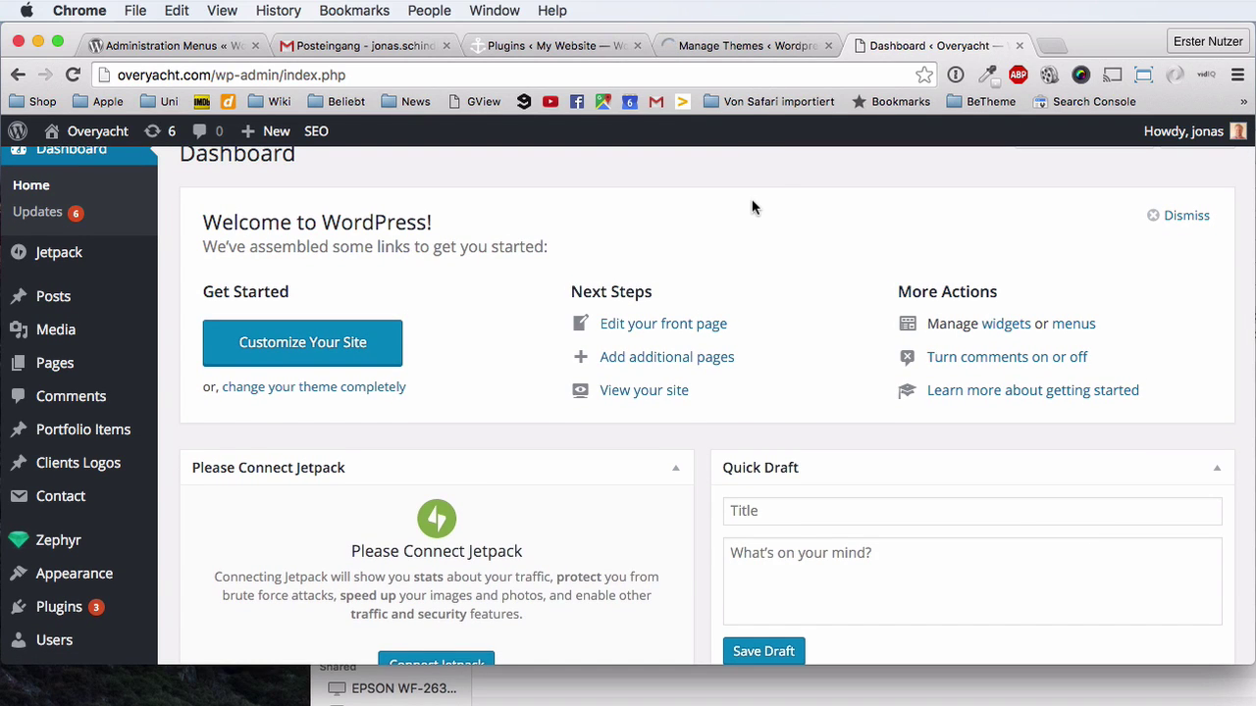
pyautogui.click(1199, 217)
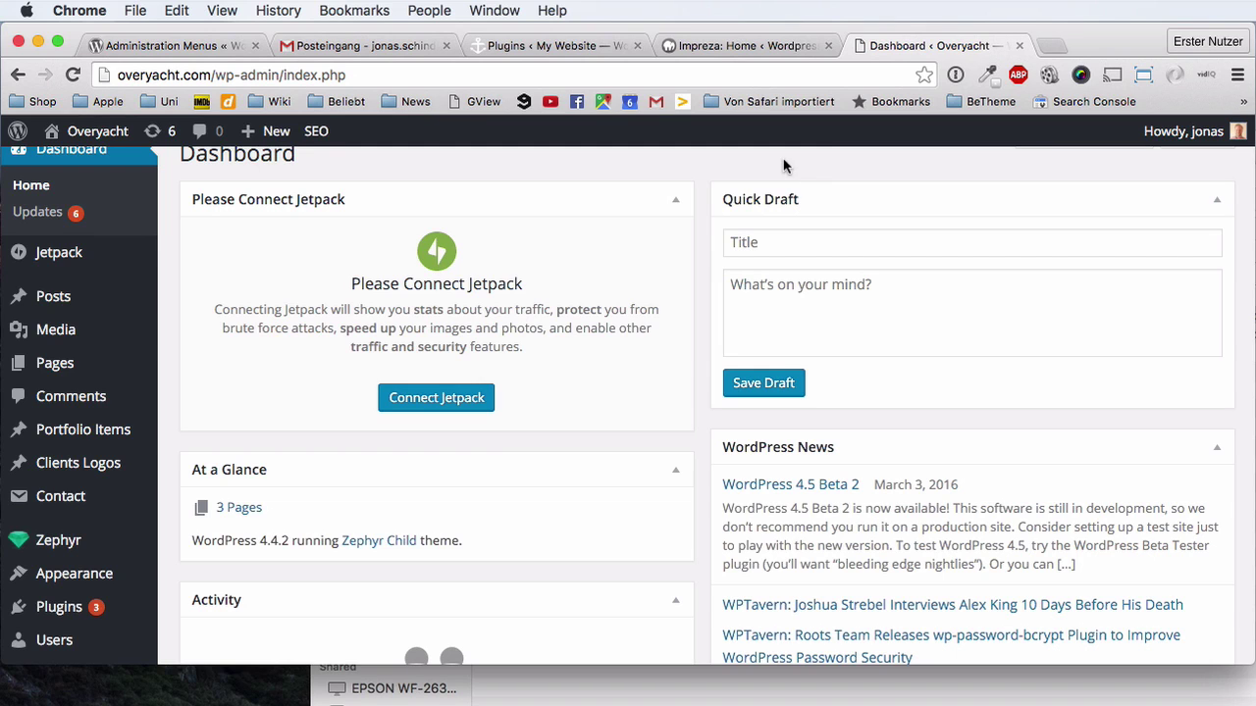
pyautogui.scroll(1, 693, 169)
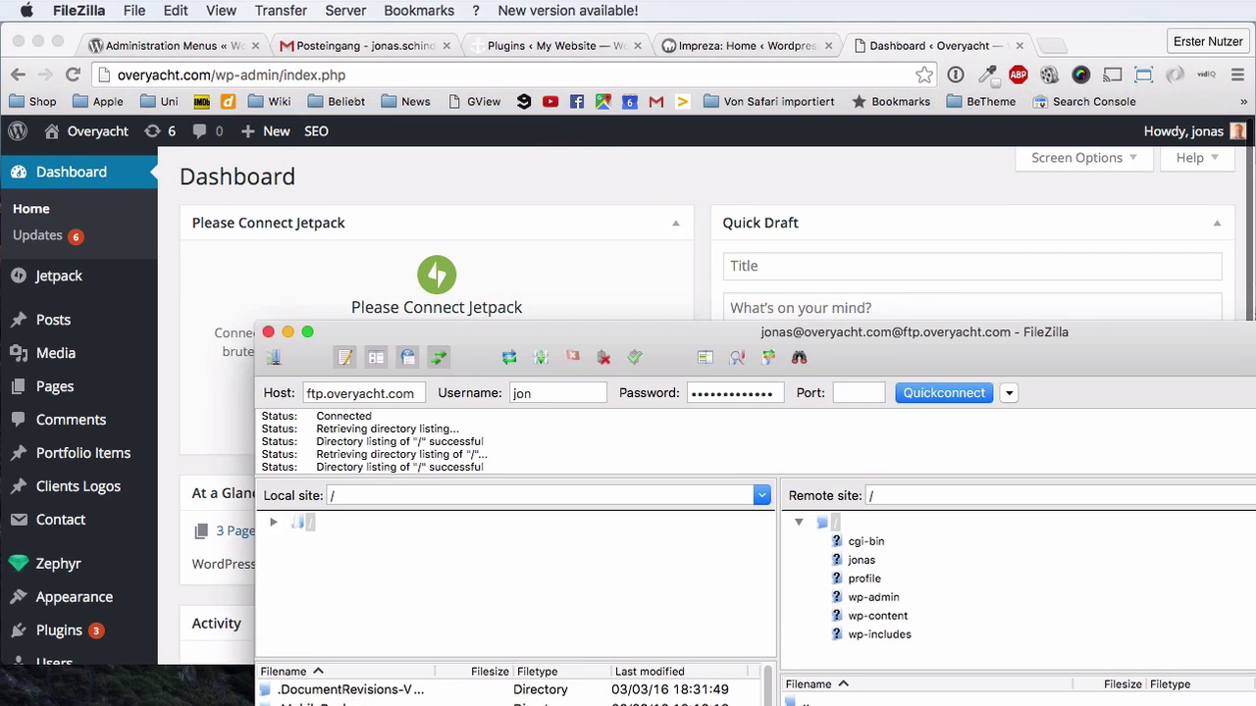
# Switch to FileZilla, reposition its window to expose more of the file lists, enlarge the message log, and highlight the host address.
pyautogui.click(1249, 329)
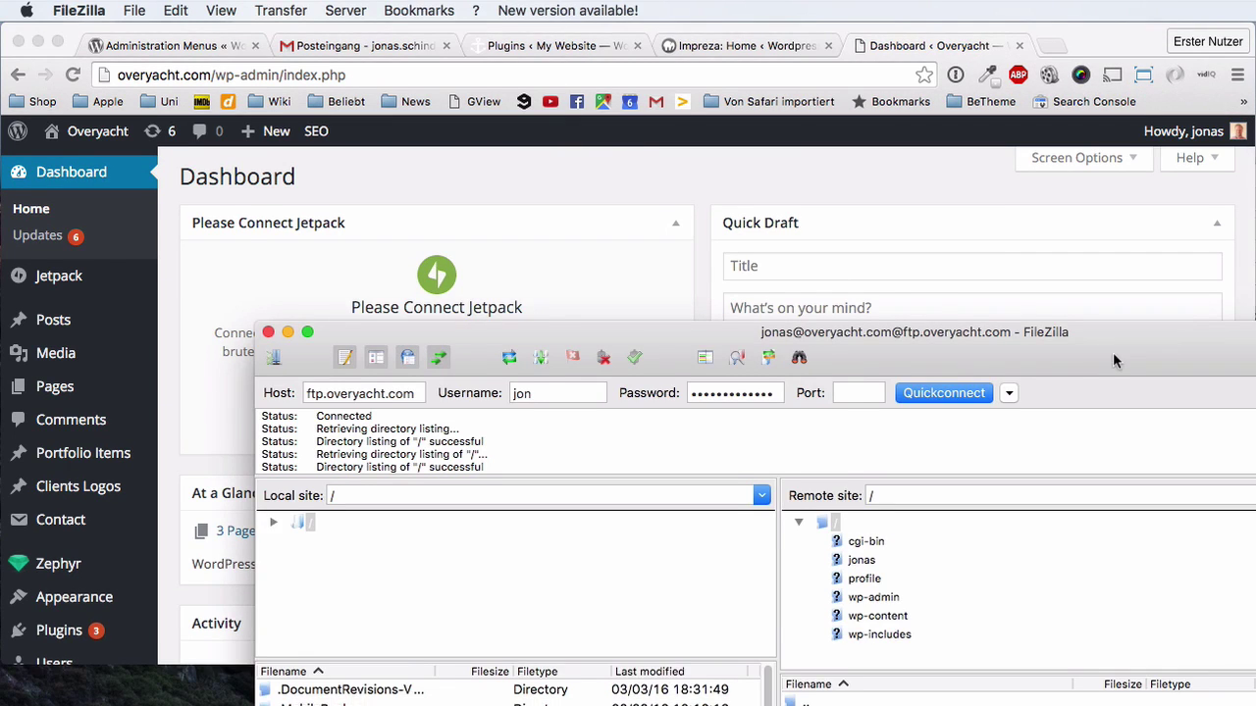
pyautogui.moveTo(1112, 359); pyautogui.dragTo(1133, 295)
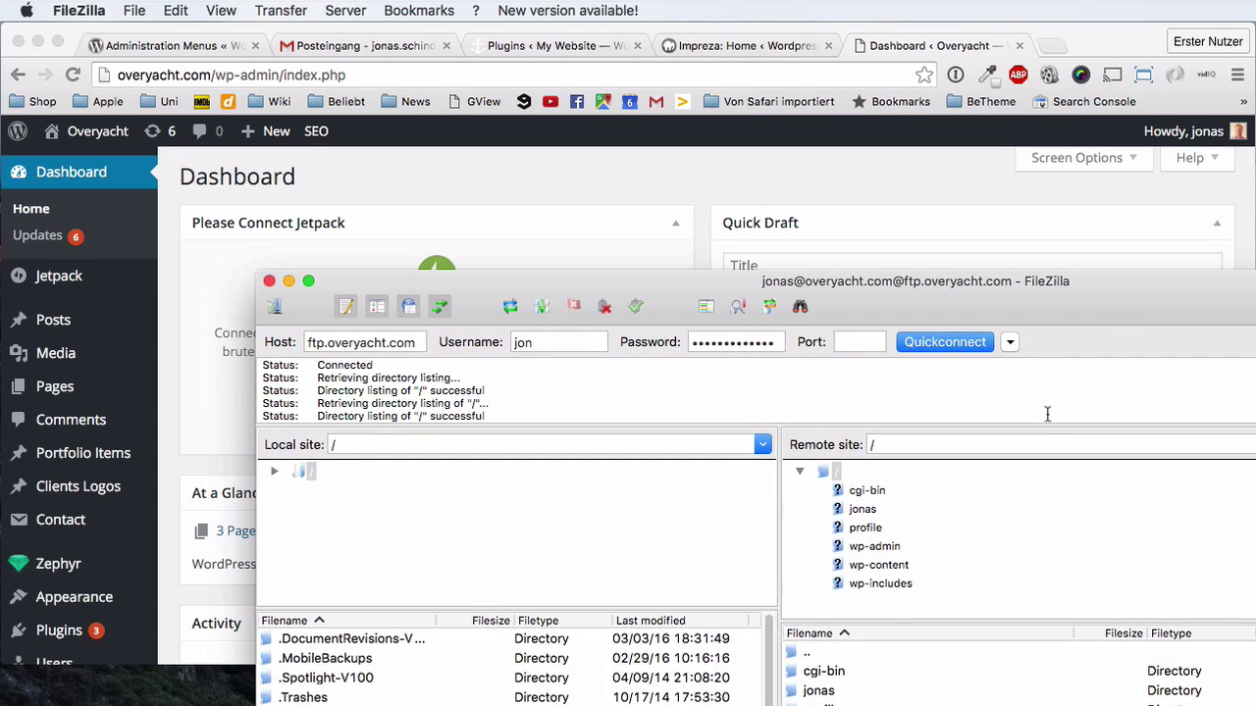
pyautogui.moveTo(1036, 431); pyautogui.dragTo(1048, 465)
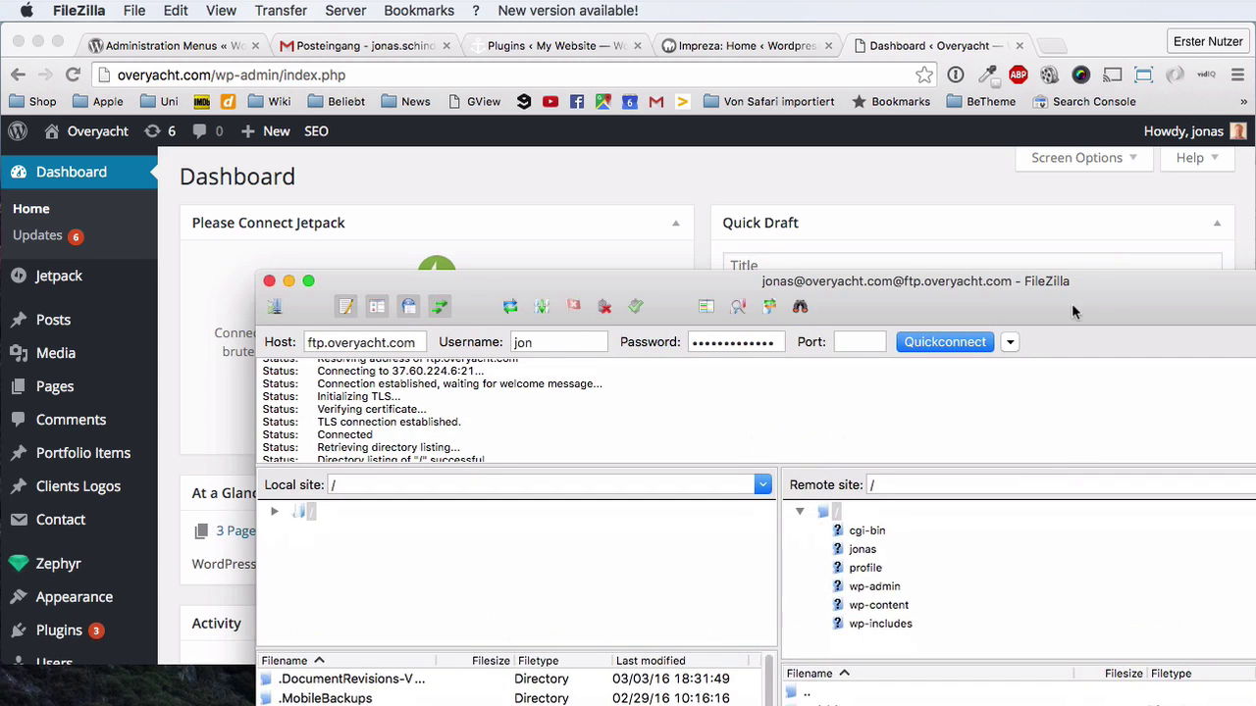
pyautogui.moveTo(1095, 305); pyautogui.dragTo(1095, 239)
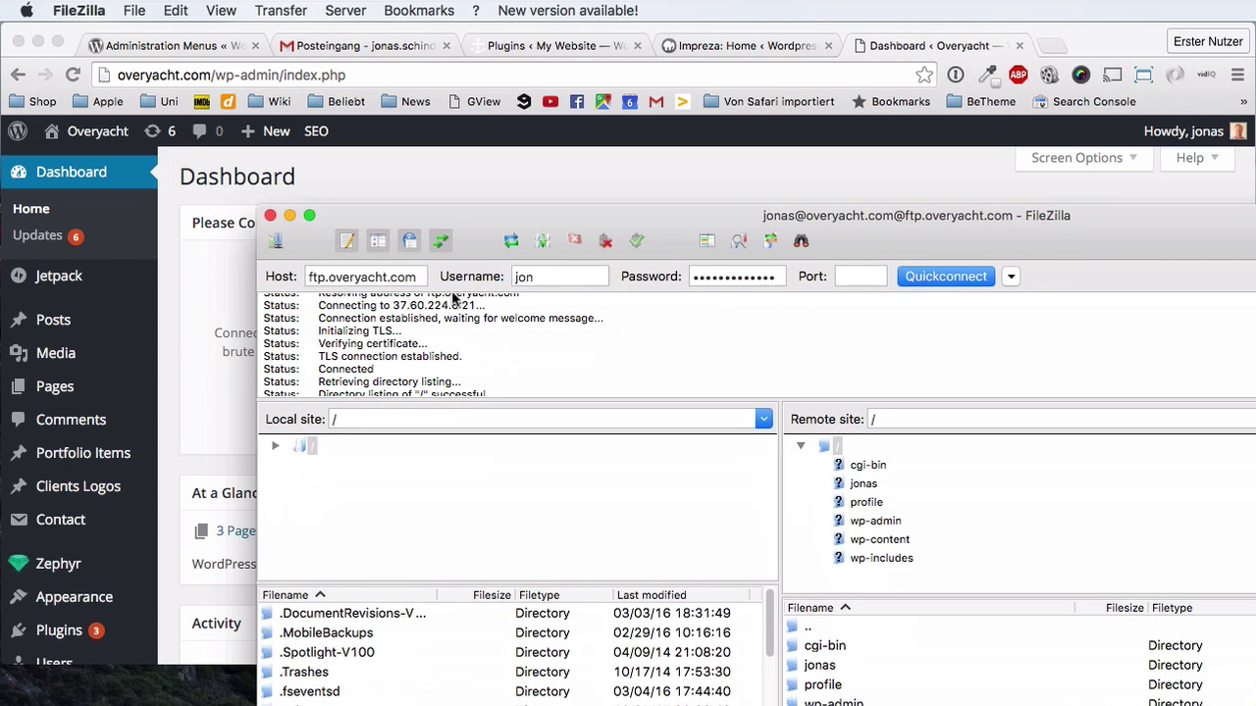
pyautogui.tripleClick(320, 280)
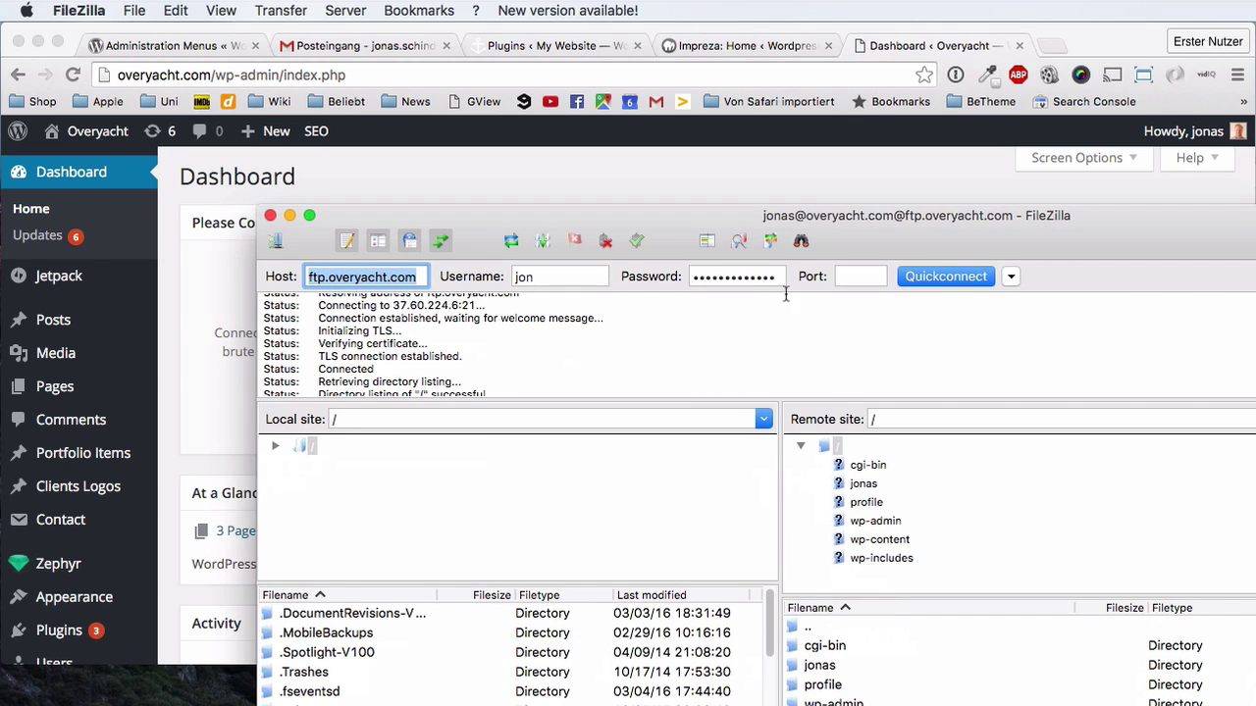
pyautogui.moveTo(949, 231); pyautogui.dragTo(888, 149)
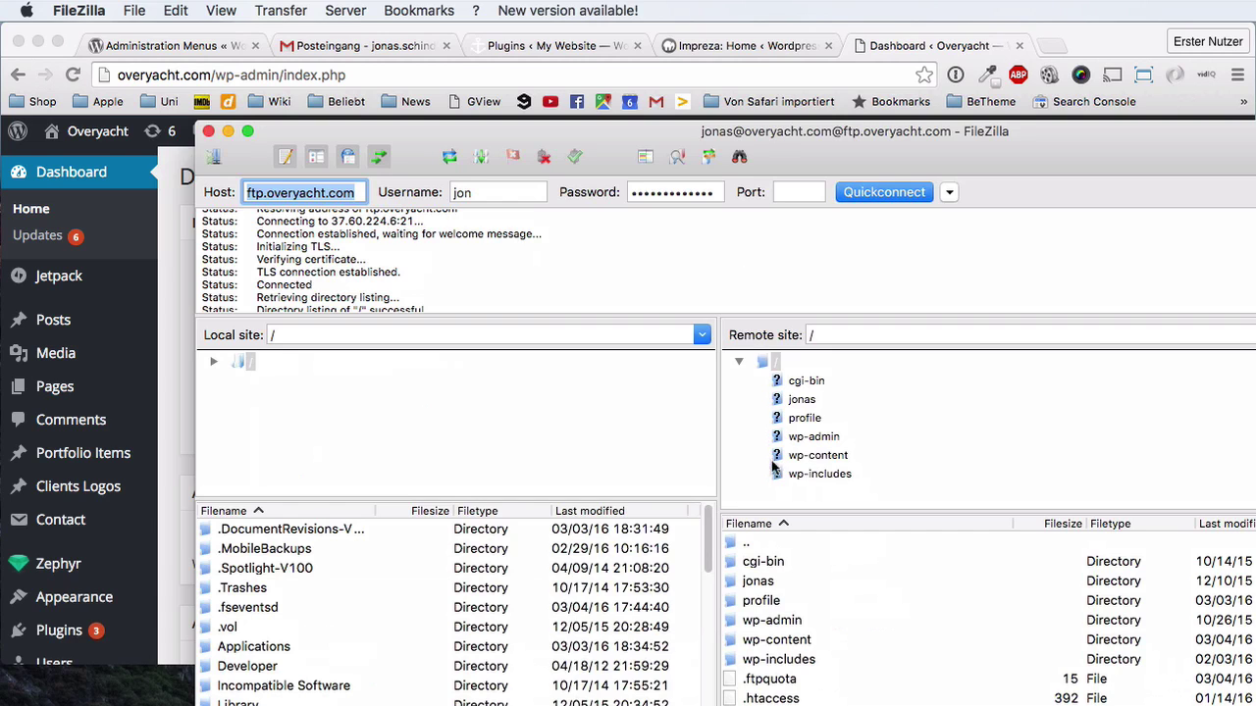
# Open the wp-content/themes folder on the remote site and display its theme folders.
pyautogui.click(791, 457)
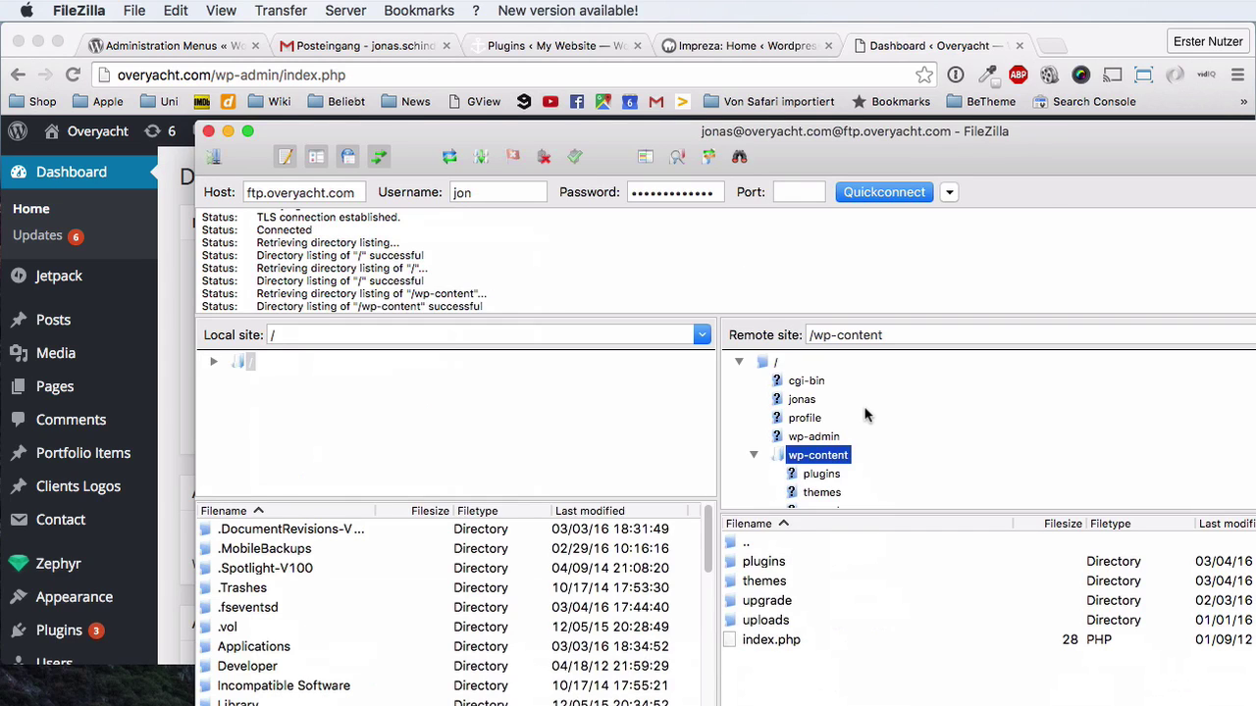
pyautogui.scroll(-3, 866, 415)
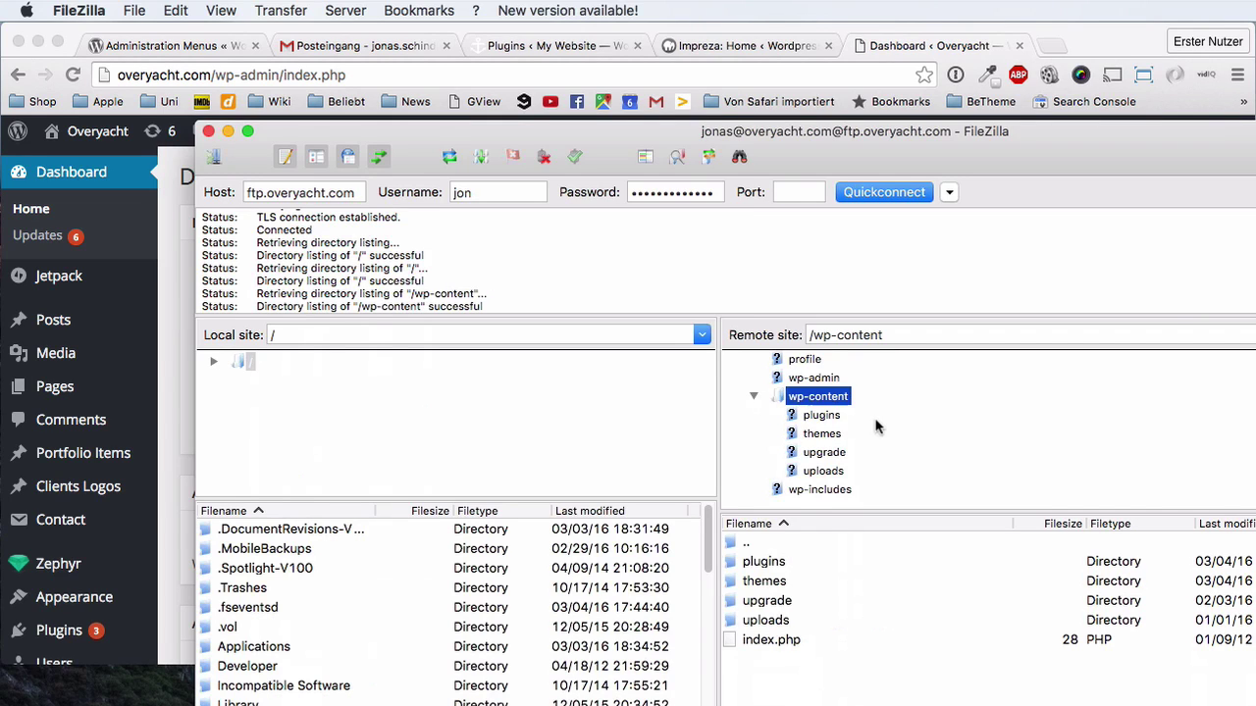
pyautogui.scroll(3, 876, 427)
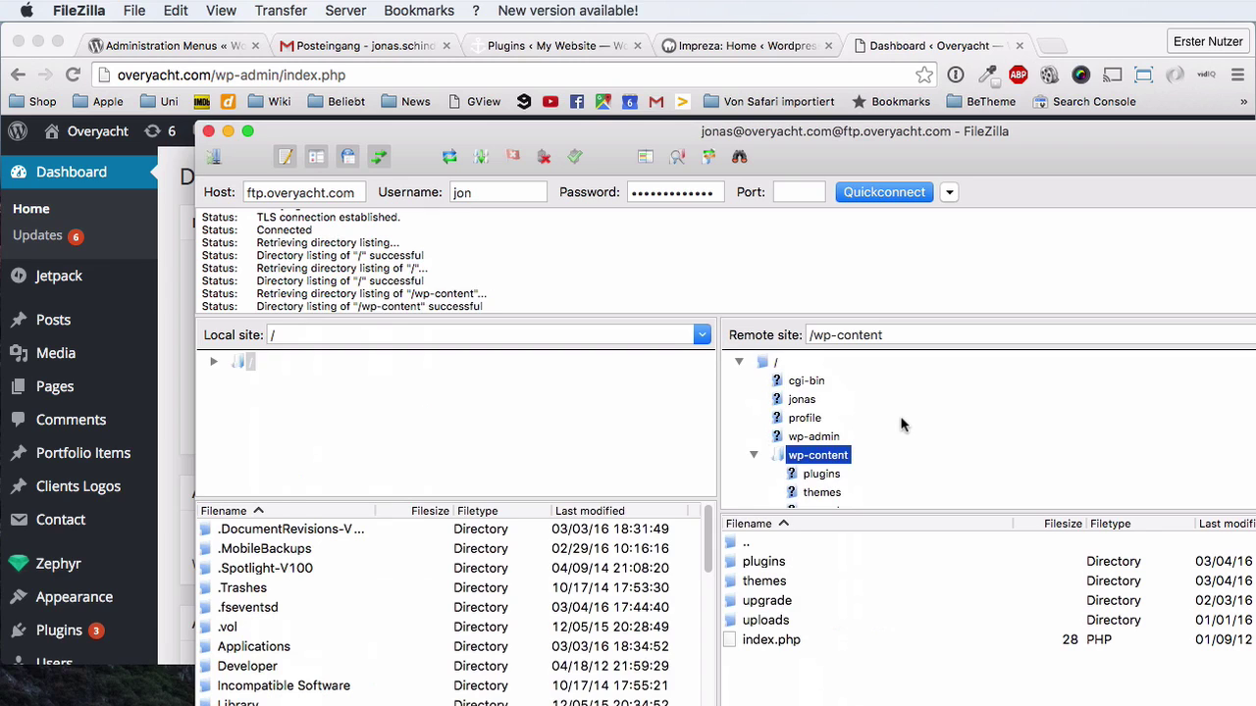
pyautogui.scroll(-2, 901, 425)
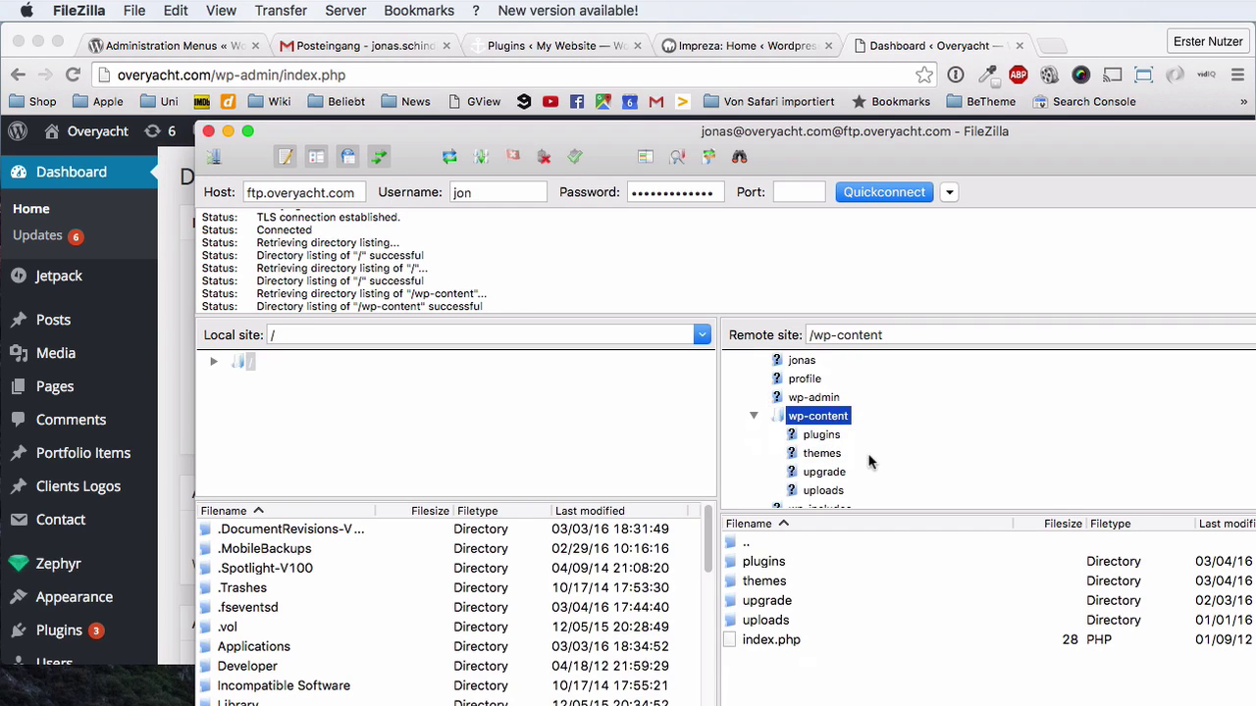
pyautogui.click(824, 453)
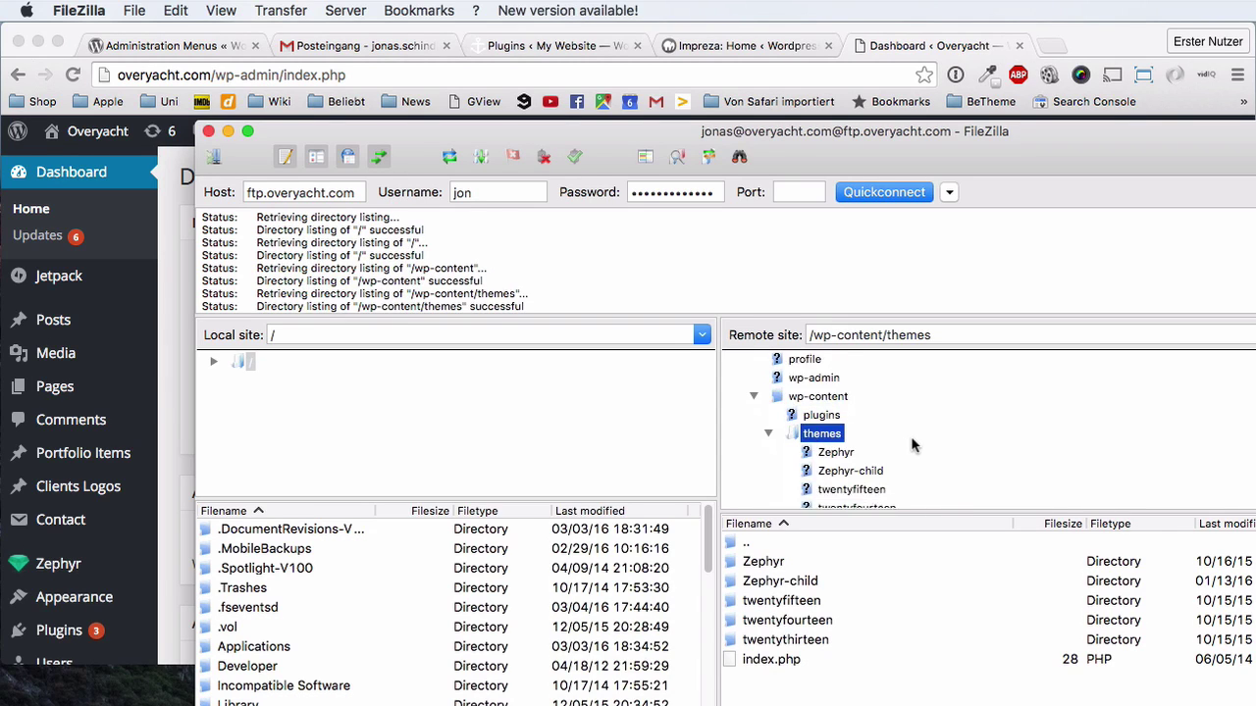
pyautogui.scroll(-2, 912, 446)
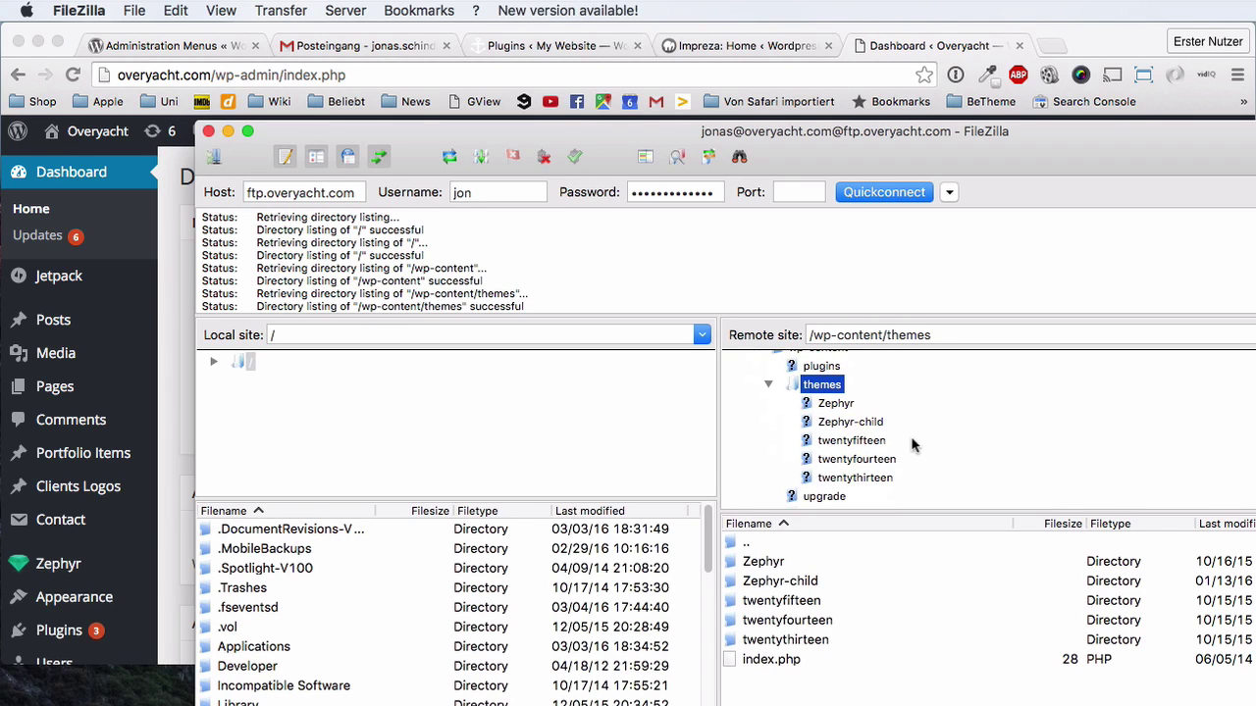
# Open the Overyacht site's Themes page in Chrome and compare its themes with the remote themes folder in FileZilla.
pyautogui.click(903, 44)
pyautogui.moveTo(59, 535)
pyautogui.scroll(-2, 78, 520)
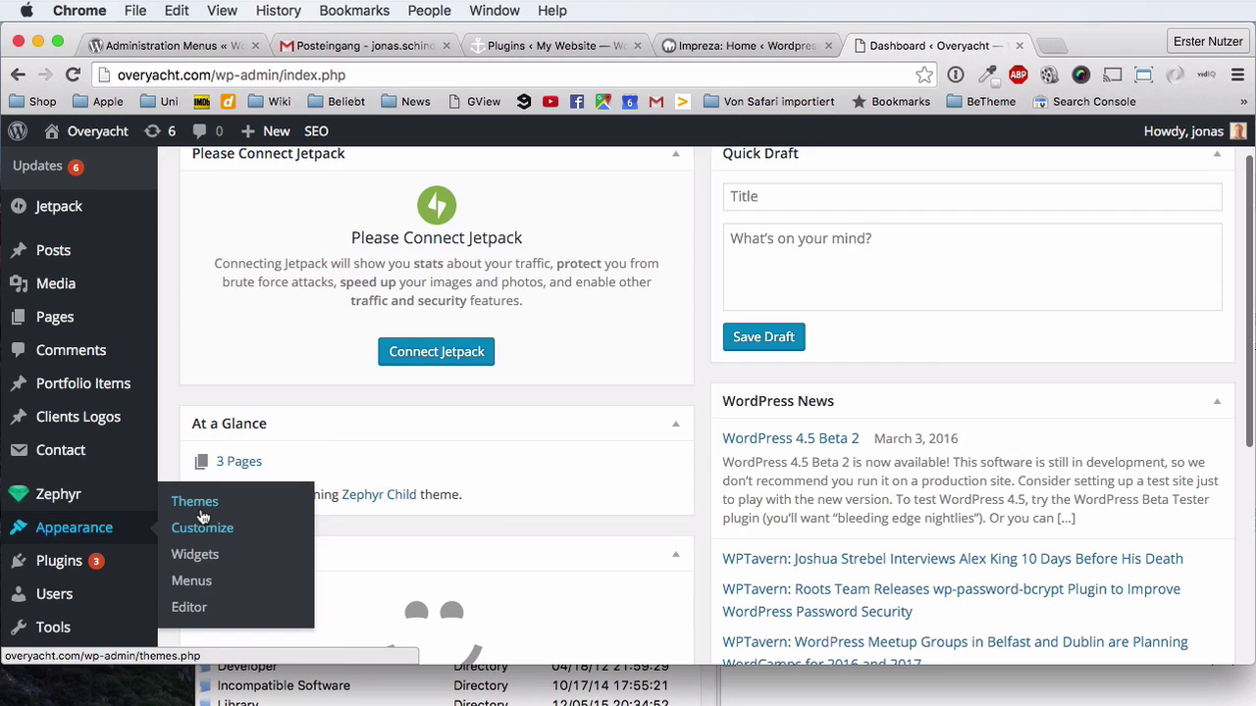
pyautogui.click(201, 510)
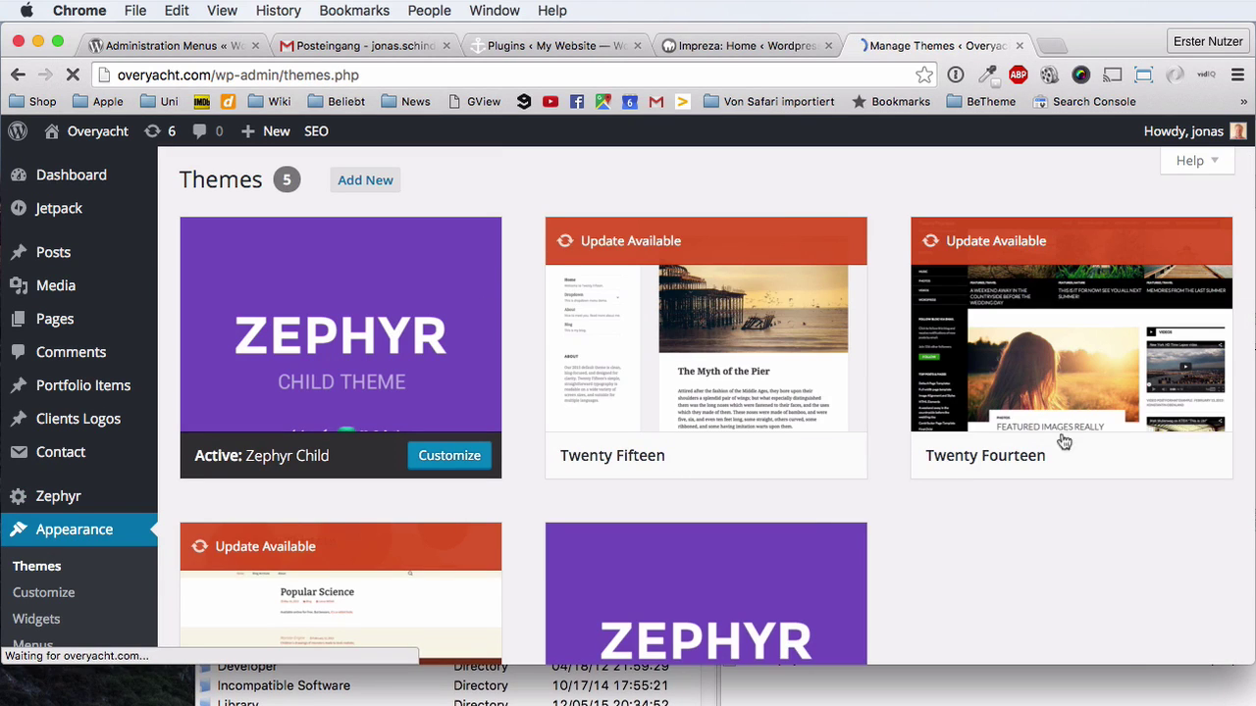
pyautogui.press('super+Tab')
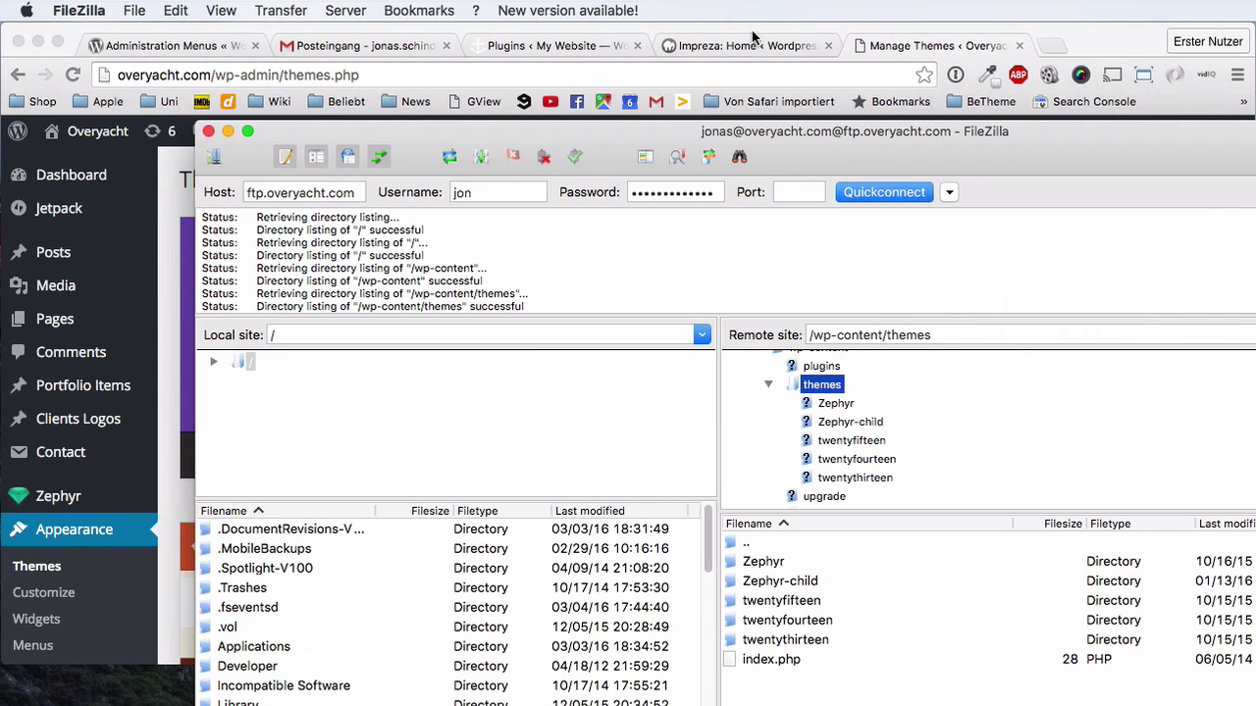
pyautogui.click(1125, 40)
pyautogui.scroll(-1, 873, 294)
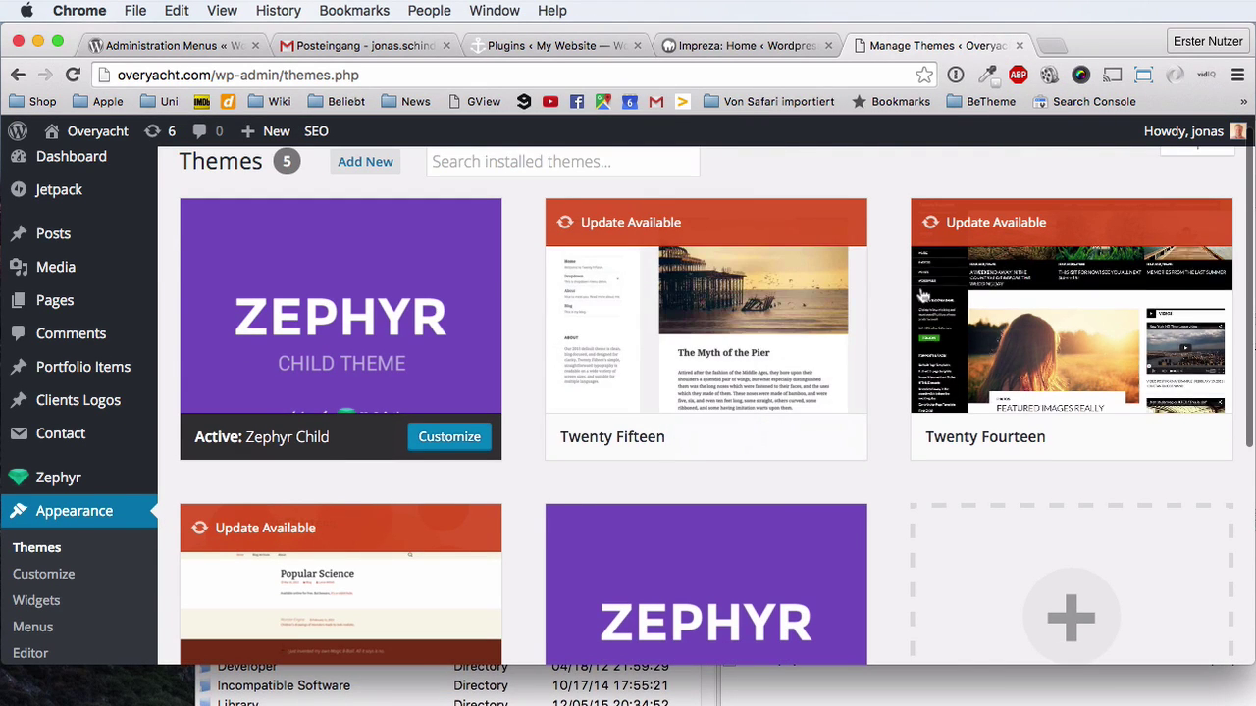
pyautogui.press('super+Tab')
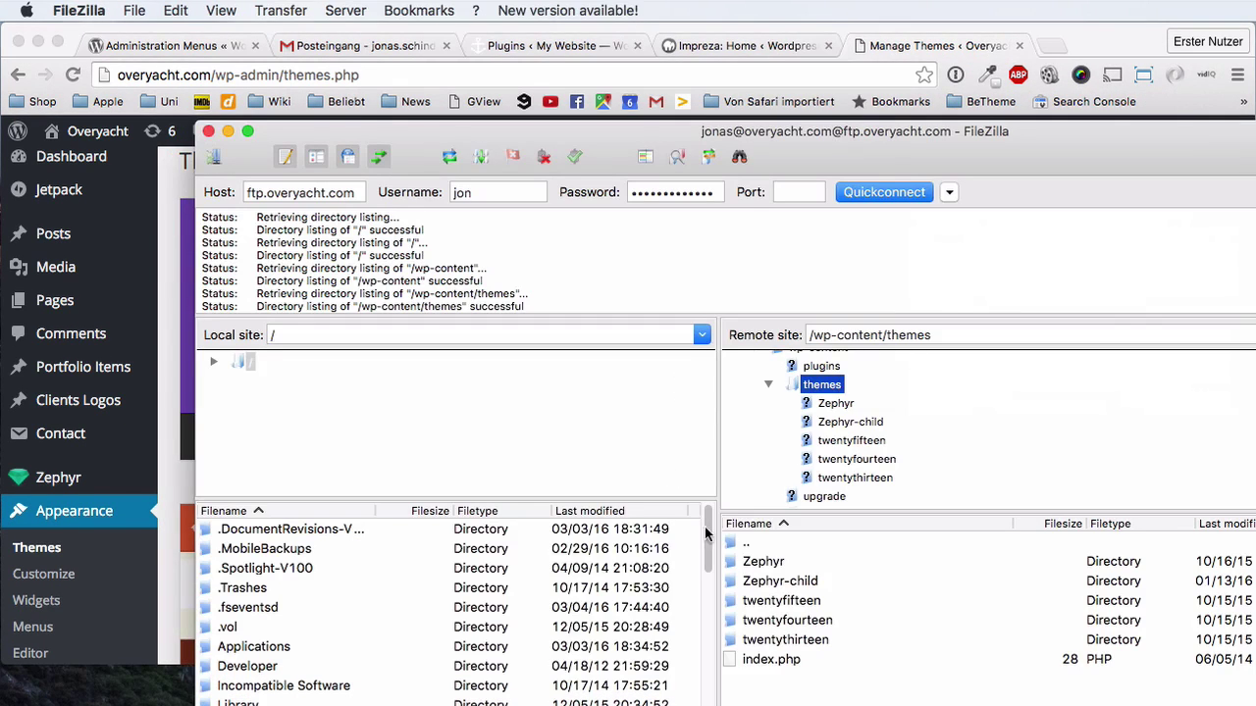
# Switch to Chrome and activate the Twenty Fourteen theme on the Overyacht site's Themes page.
pyautogui.click(1106, 42)
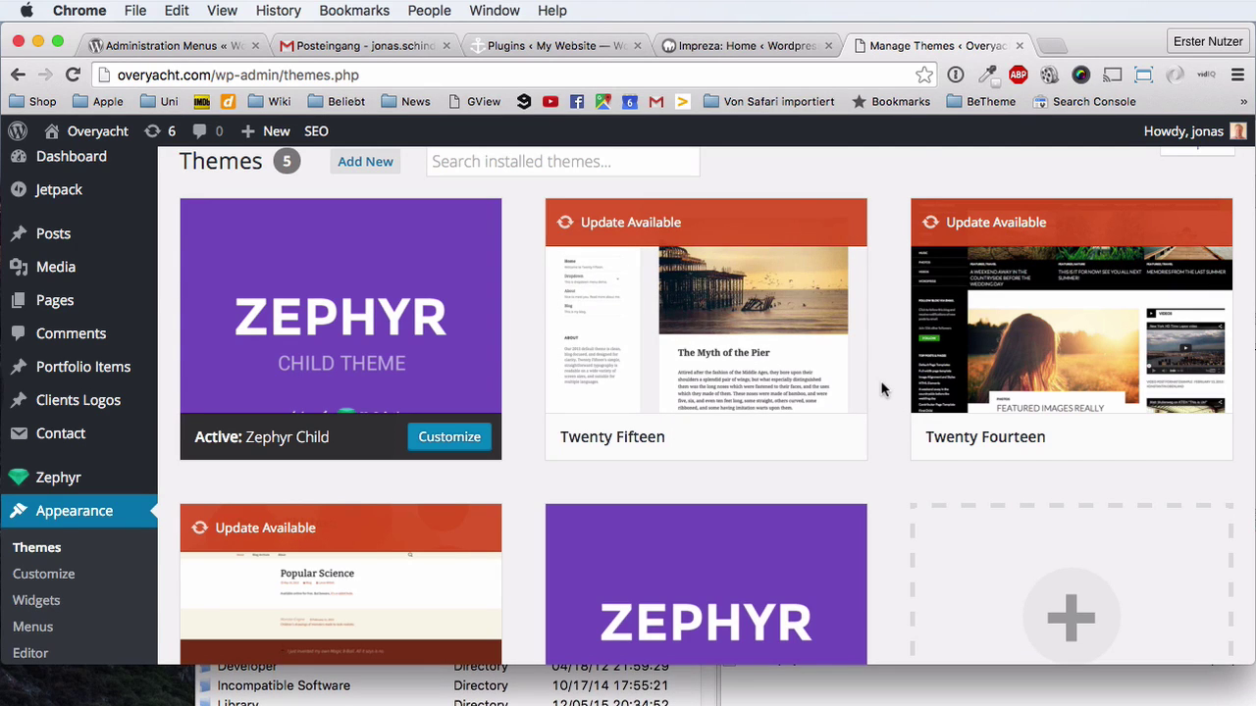
pyautogui.moveTo(1059, 440)
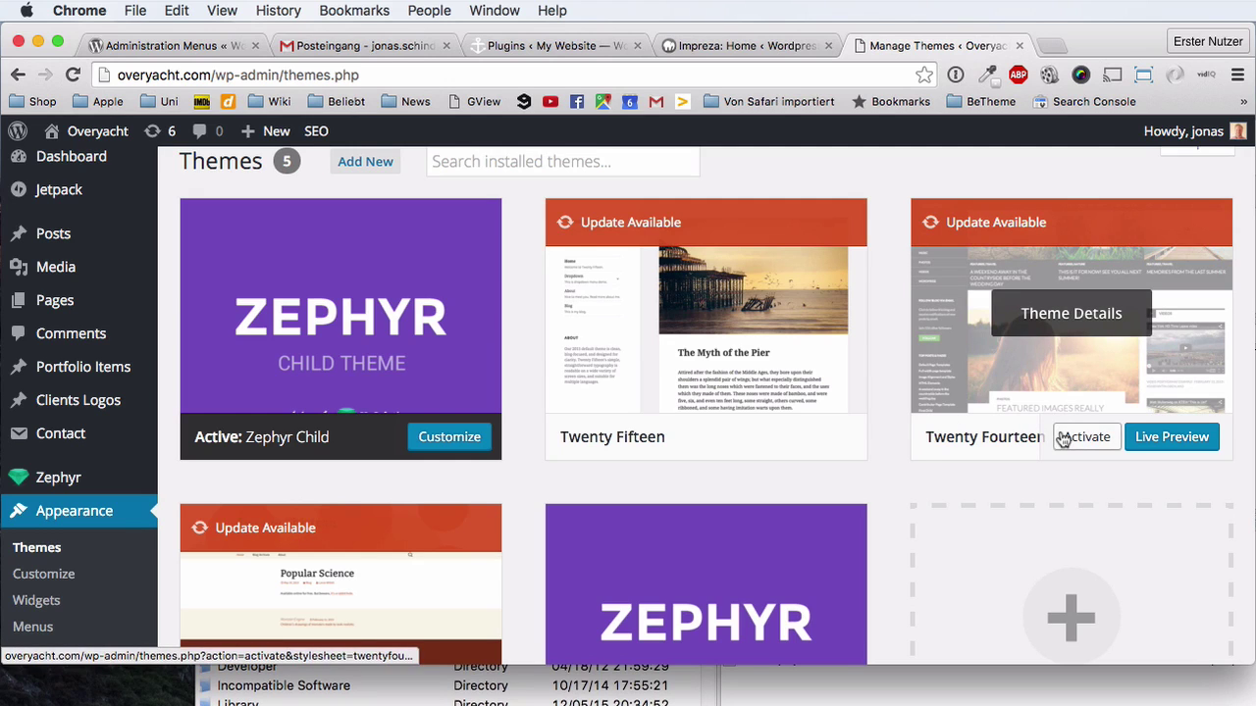
pyautogui.click(1080, 438)
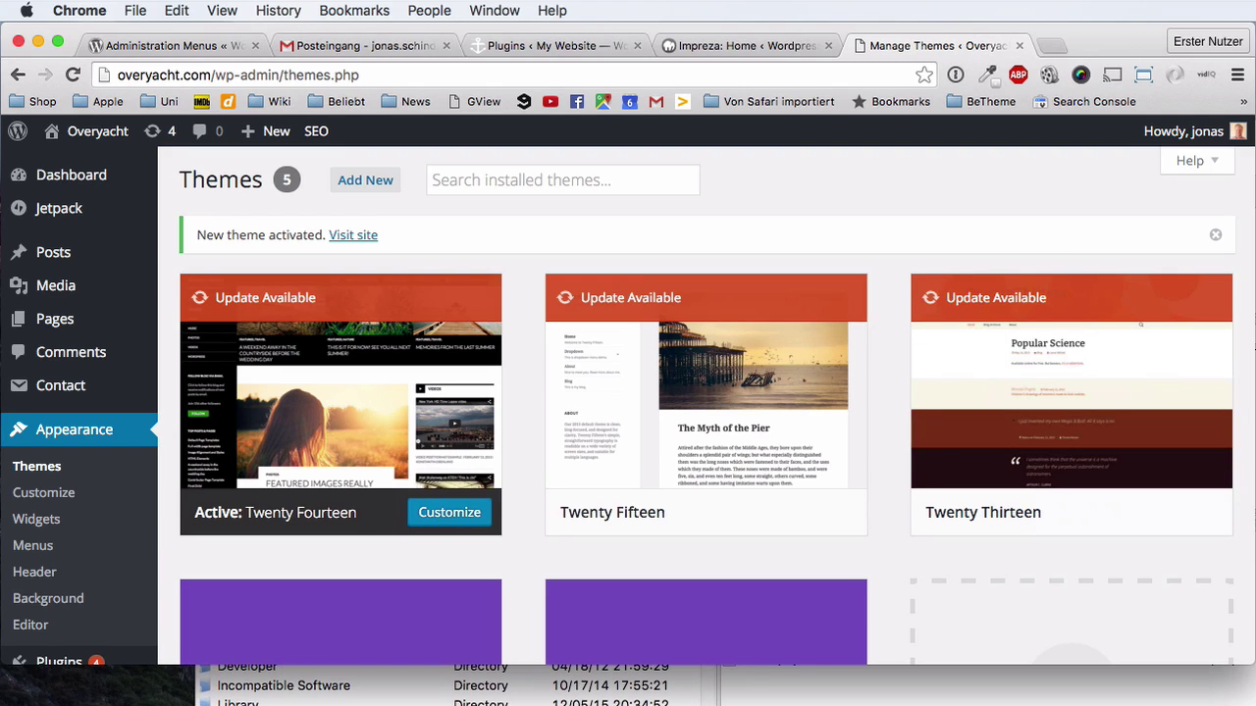
# Switch to FileZilla and delete the Zephyr folder from wp-content/themes on the remote site.
pyautogui.press('super+Tab')
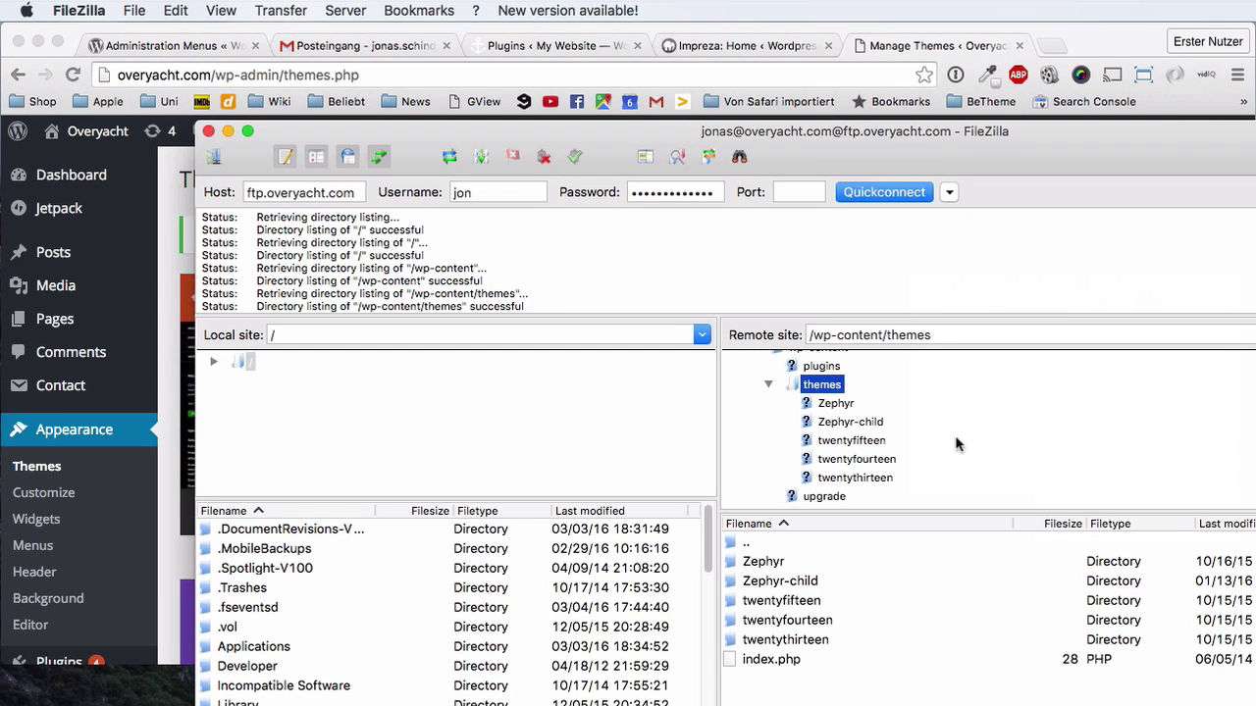
pyautogui.click(837, 406)
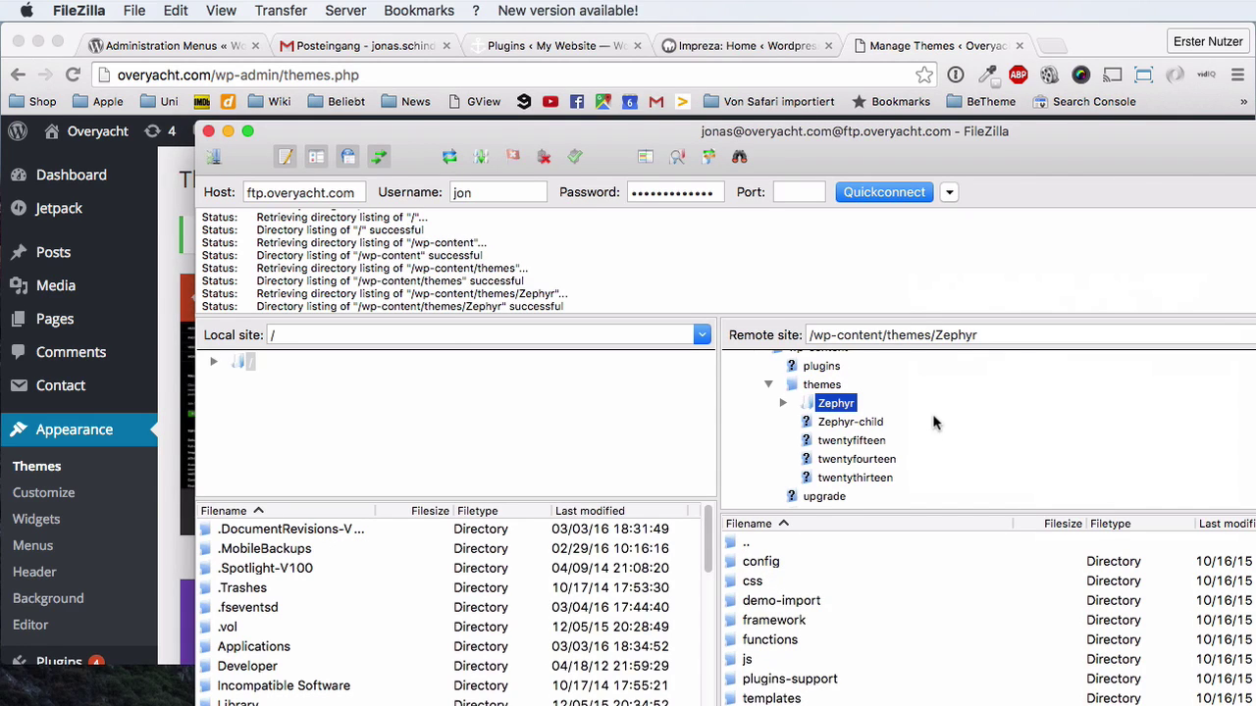
pyautogui.rightClick(822, 409)
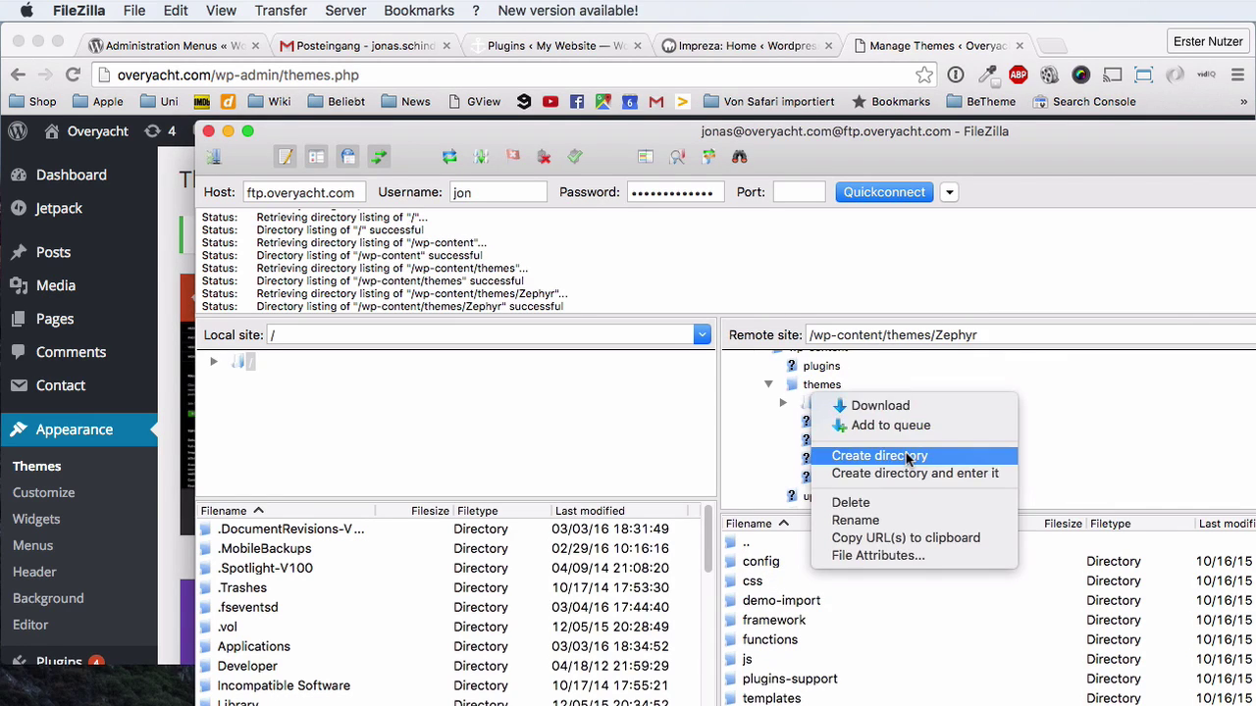
pyautogui.click(903, 514)
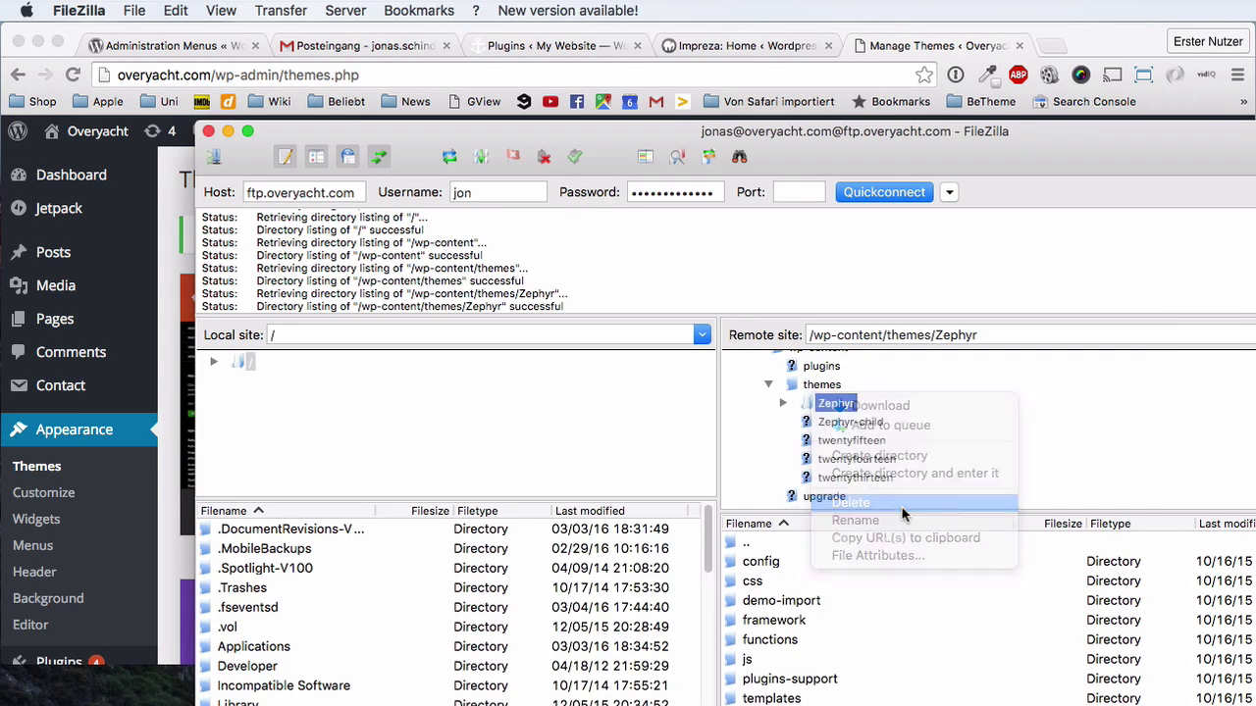
pyautogui.click(1057, 361)
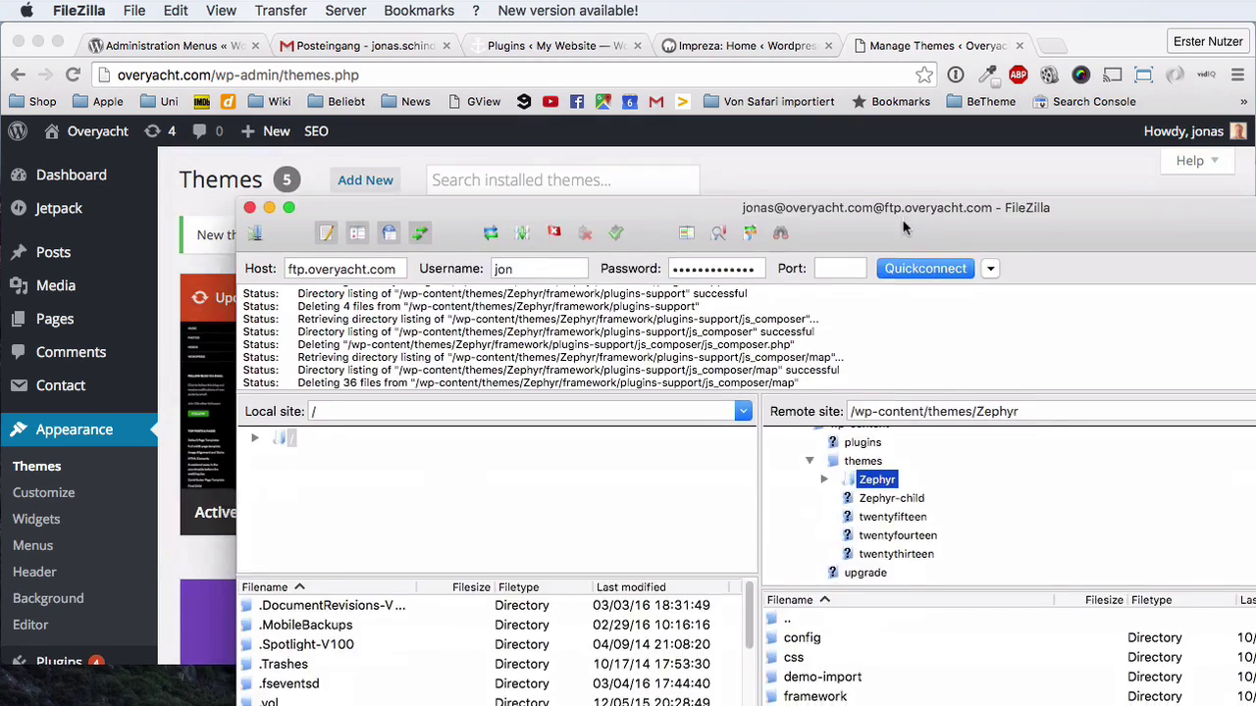
# Reposition the FileZilla window, switch to Finder, and extract the Impreza.zip archive in the Product-1 folder.
pyautogui.moveTo(905, 228); pyautogui.dragTo(954, 497)
pyautogui.press('super+Tab')
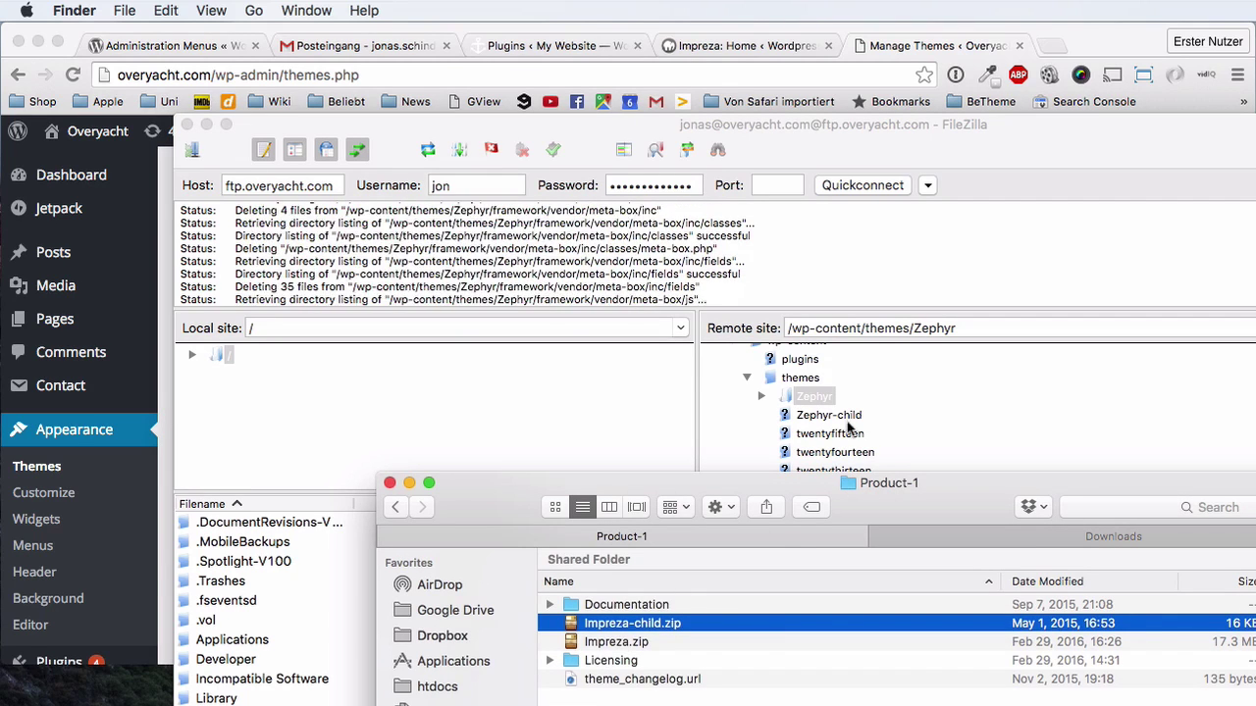
pyautogui.doubleClick(597, 643)
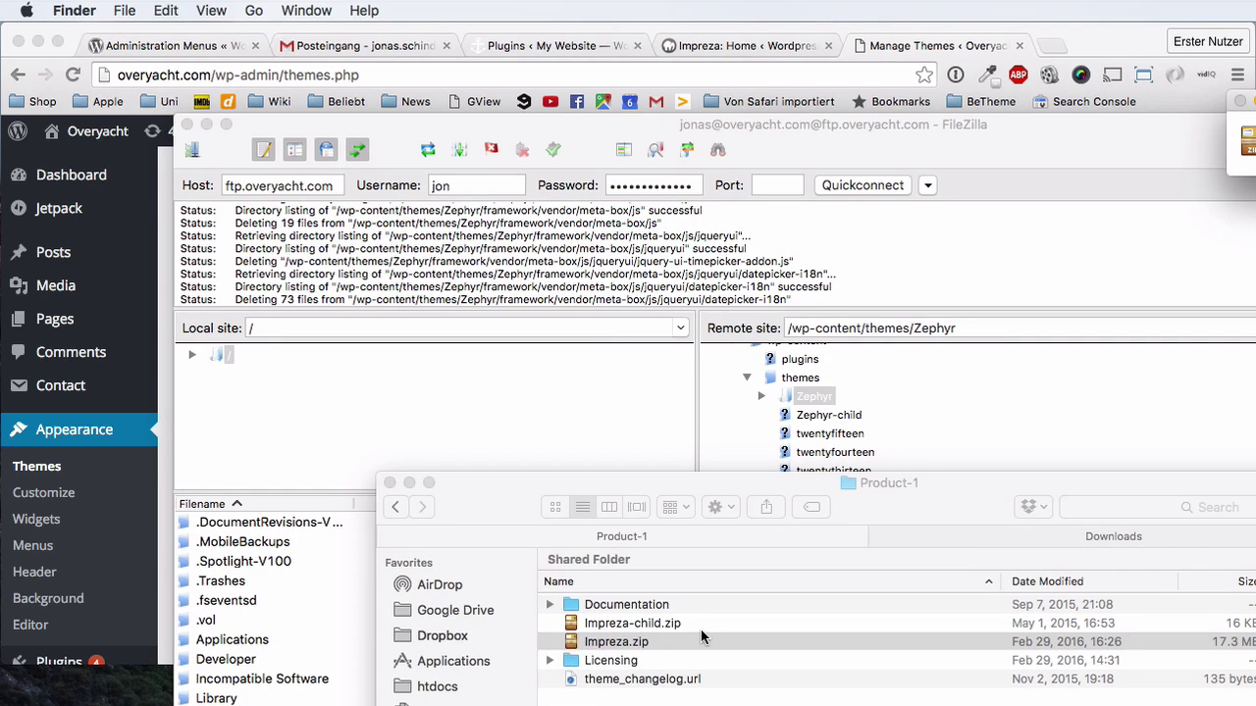
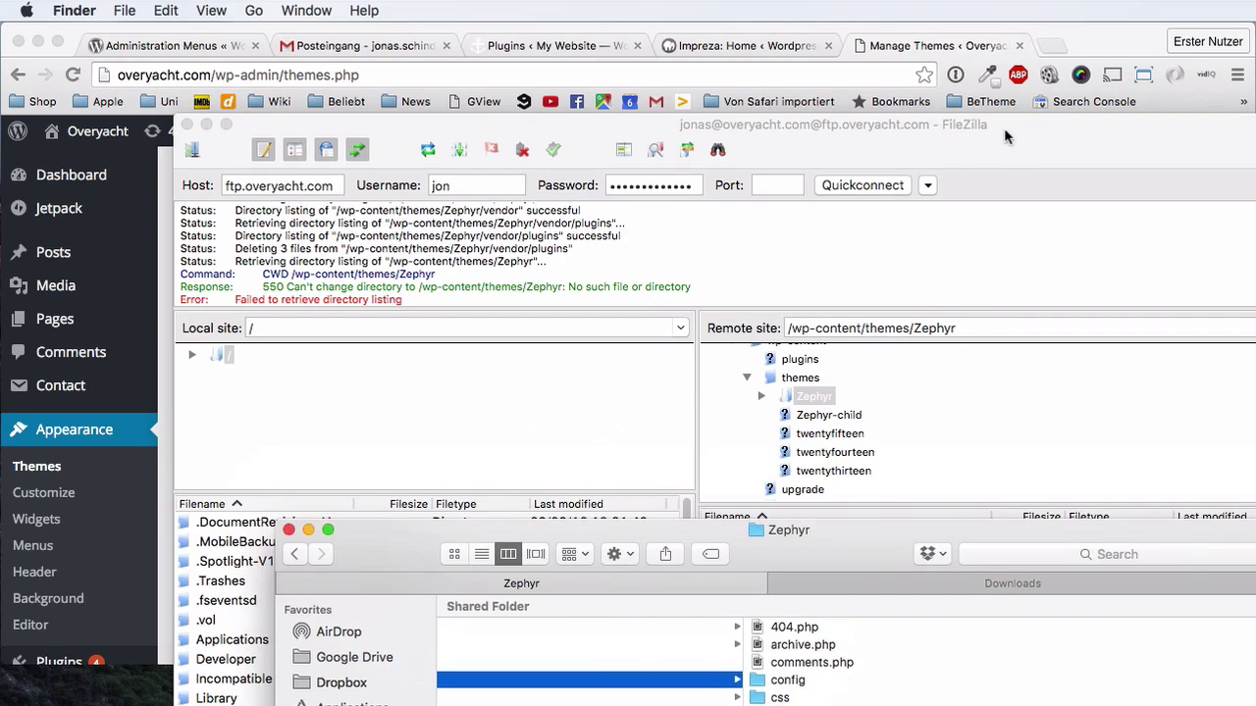
# Return to FileZilla, refresh the file lists, and reconnect to ftp.overyacht.com with the FTP username and password.
pyautogui.click(1005, 138)
pyautogui.click(428, 149)
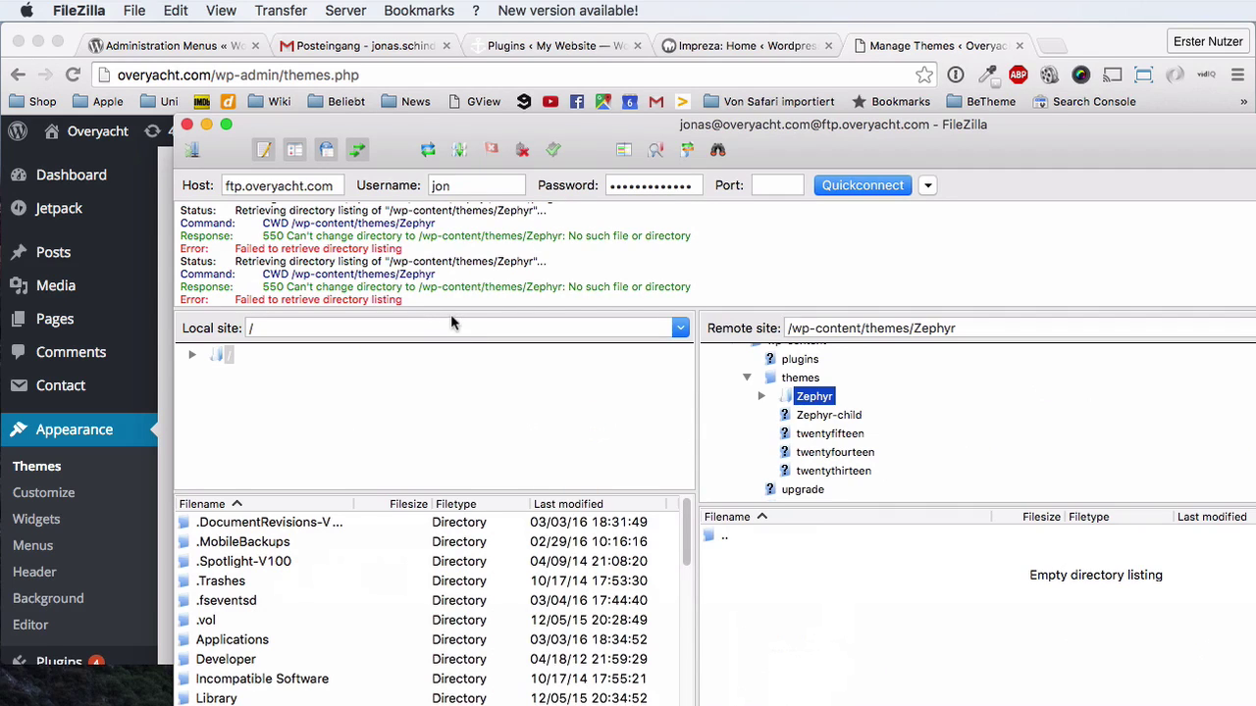
pyautogui.click(495, 187)
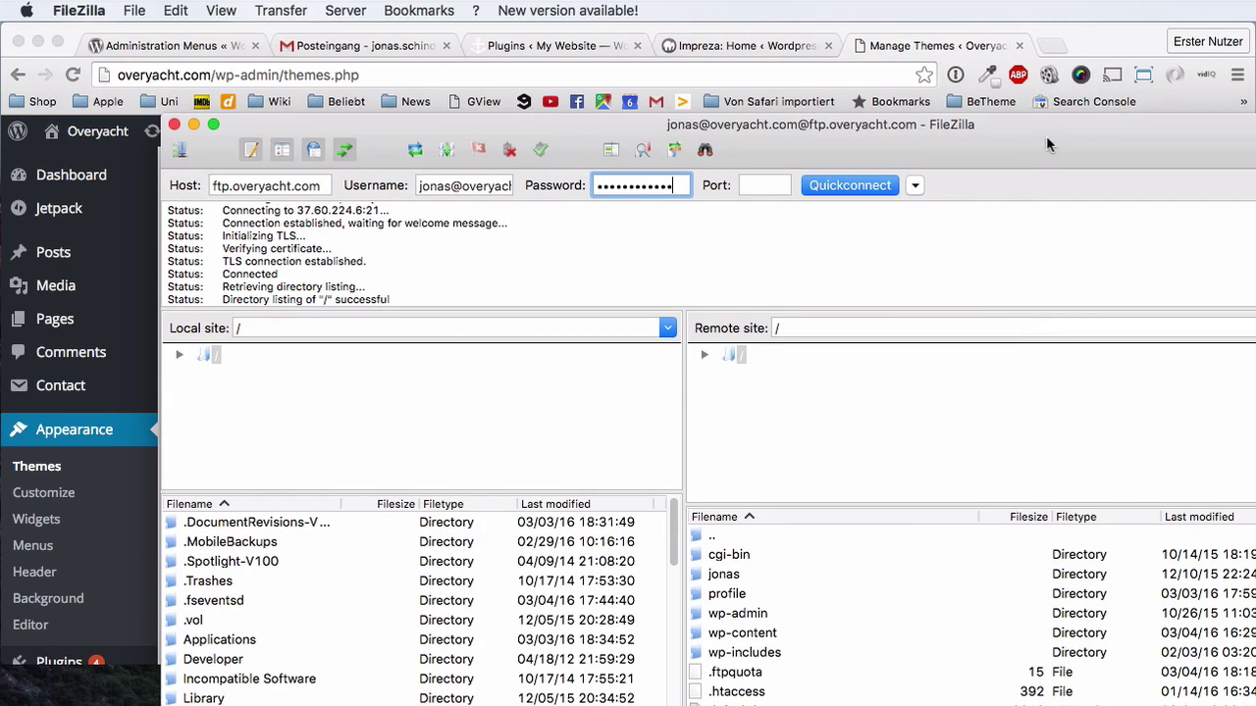
# Open the wp-content/themes folder on the remote site and reposition the window to expose its file list.
pyautogui.click(703, 353)
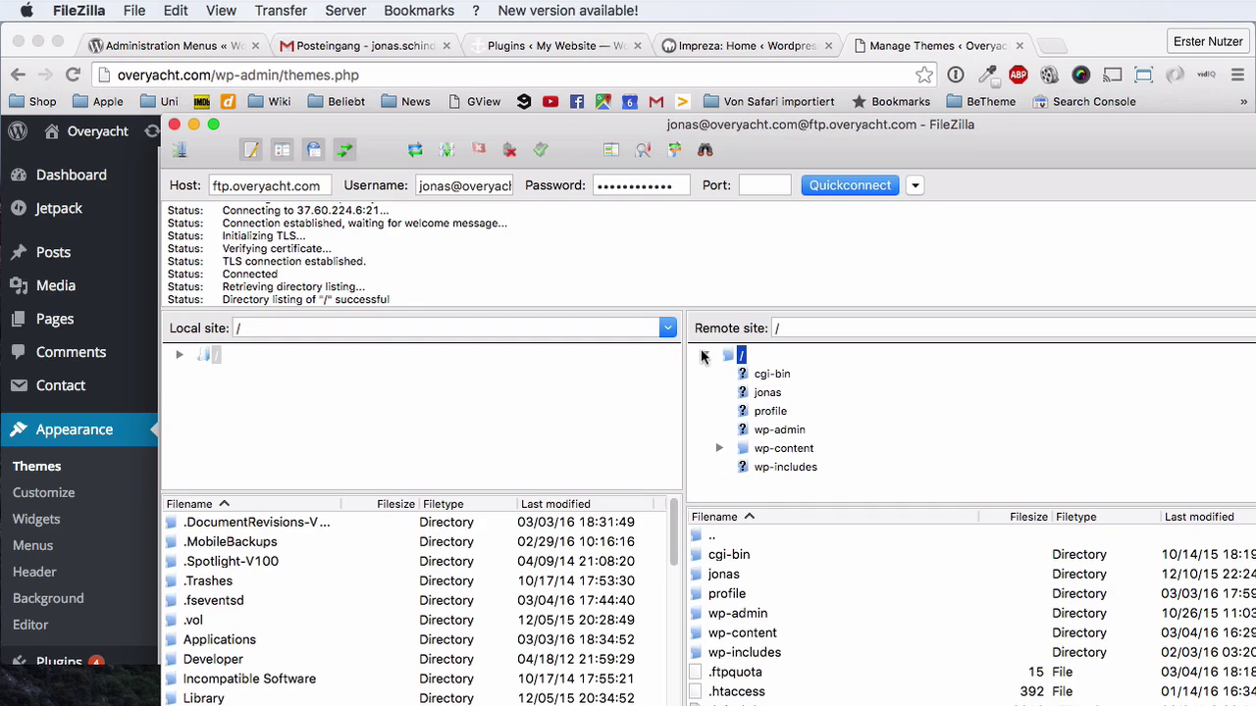
pyautogui.click(717, 450)
pyautogui.click(785, 486)
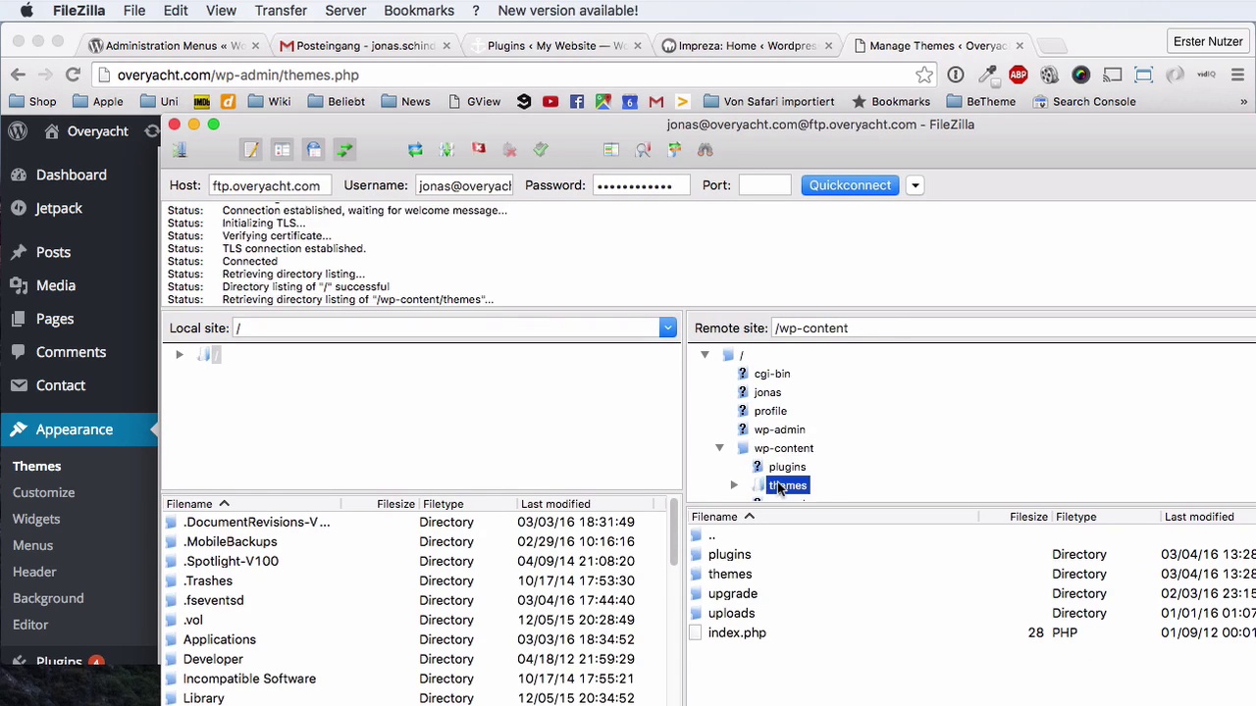
pyautogui.moveTo(966, 127); pyautogui.dragTo(941, 84)
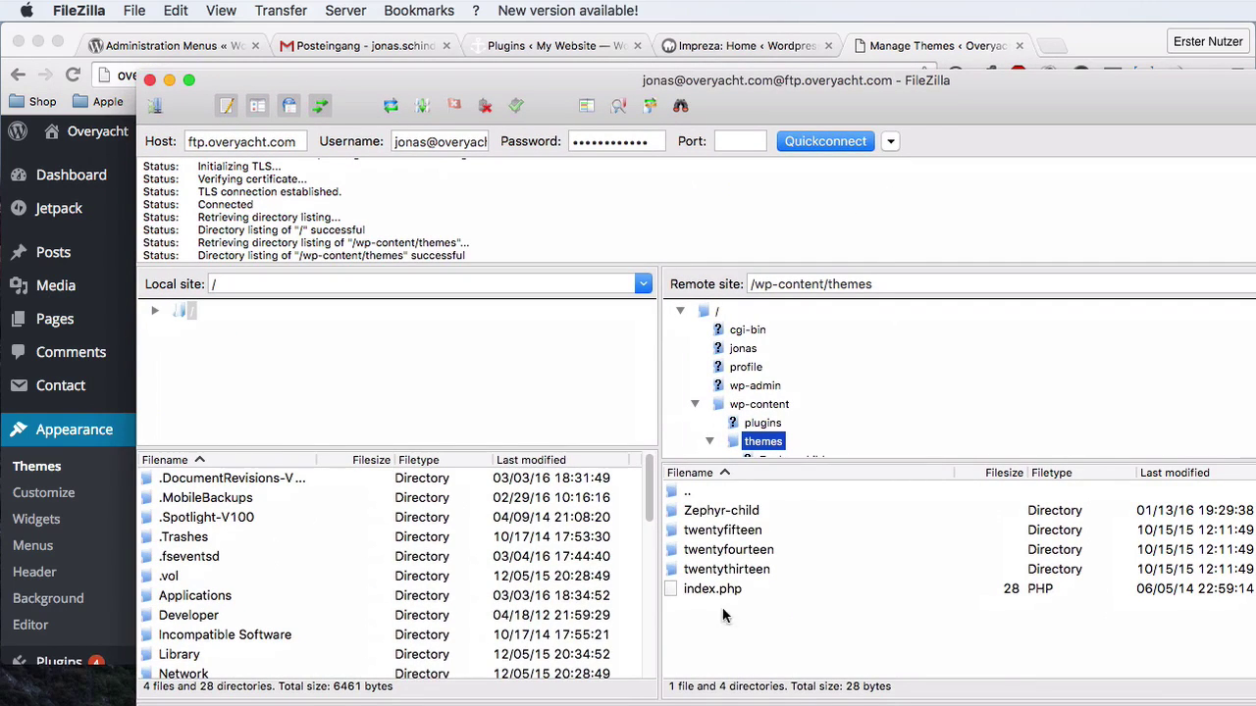
# Arrange the Finder and FileZilla windows side by side and upload the unzipped Zephyr folder from Finder into the remote themes folder.
pyautogui.press('super+Tab')
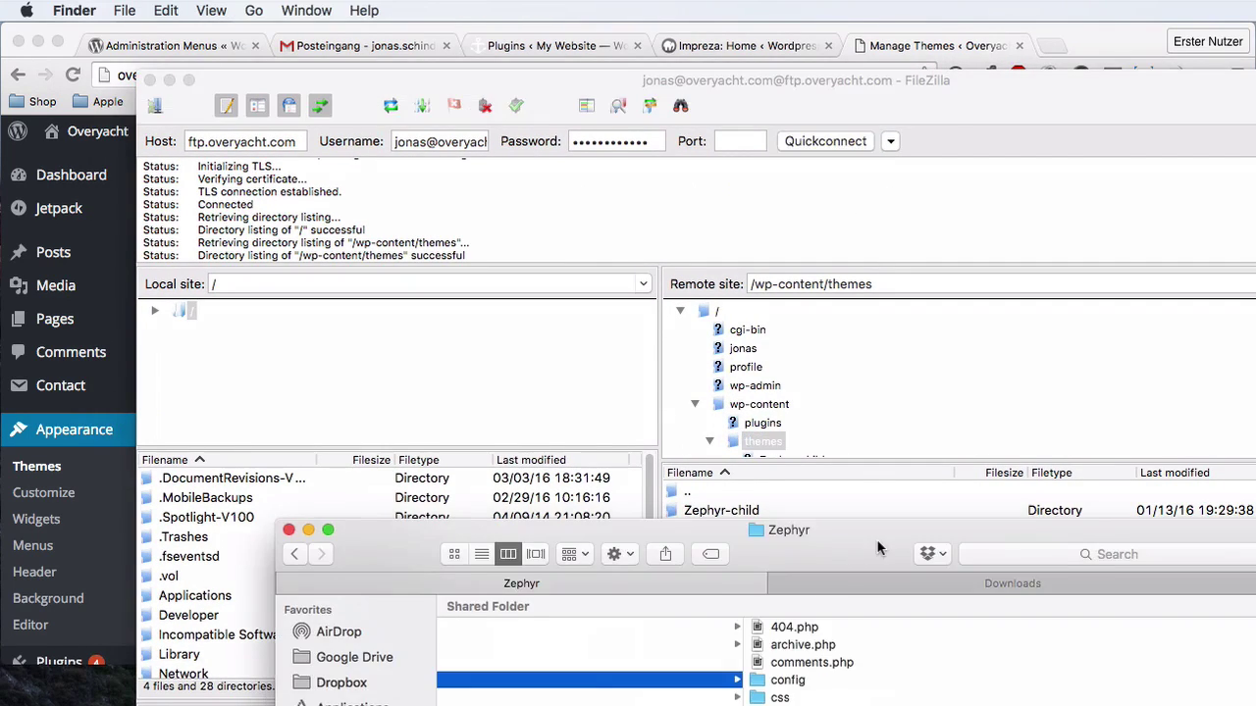
pyautogui.moveTo(878, 547); pyautogui.dragTo(1097, 432)
pyautogui.hscroll(3, 1141, 629)
pyautogui.hscroll(2, 1142, 629)
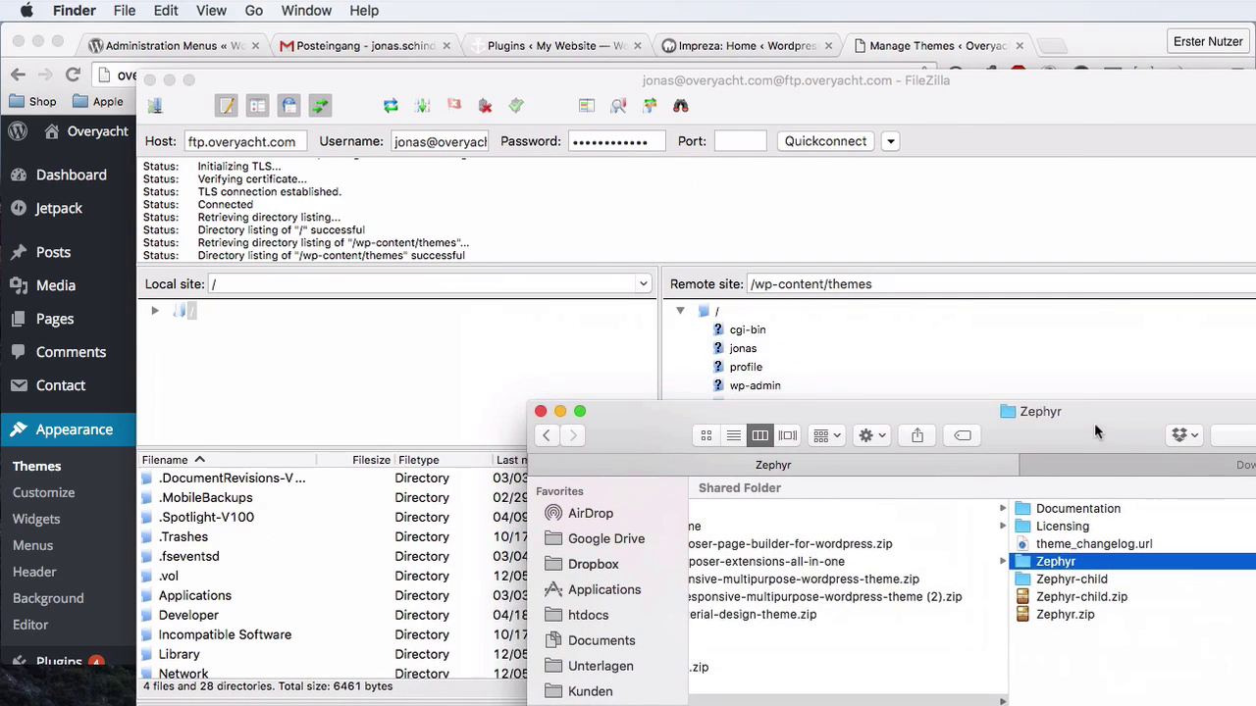
pyautogui.moveTo(1072, 107); pyautogui.dragTo(1054, 64)
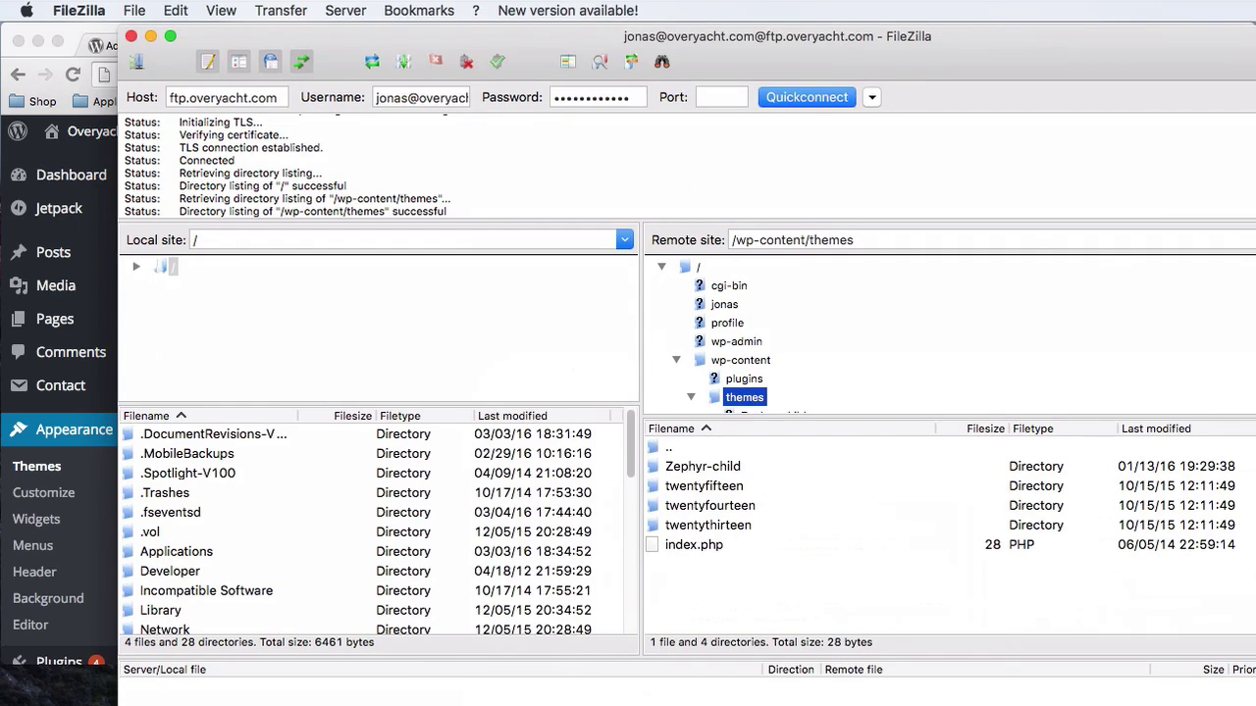
pyautogui.press('super+Tab')
pyautogui.moveTo(1076, 451); pyautogui.dragTo(1047, 477)
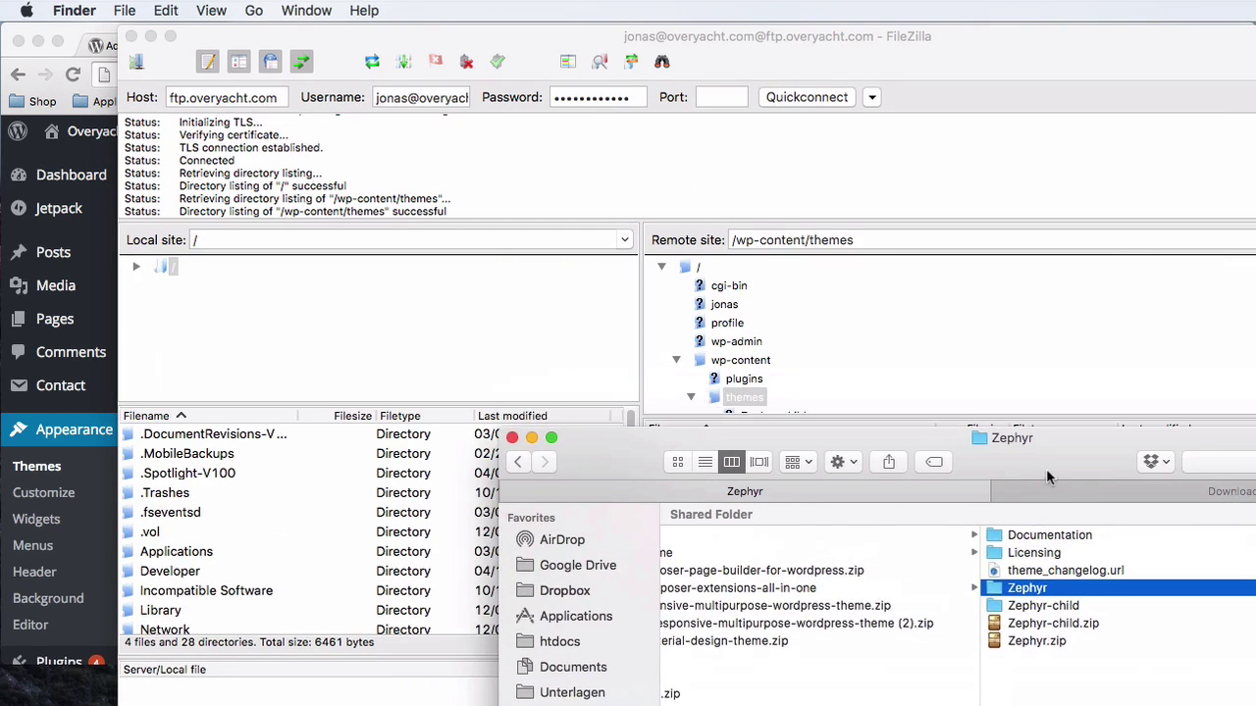
pyautogui.moveTo(1001, 589); pyautogui.dragTo(739, 291)
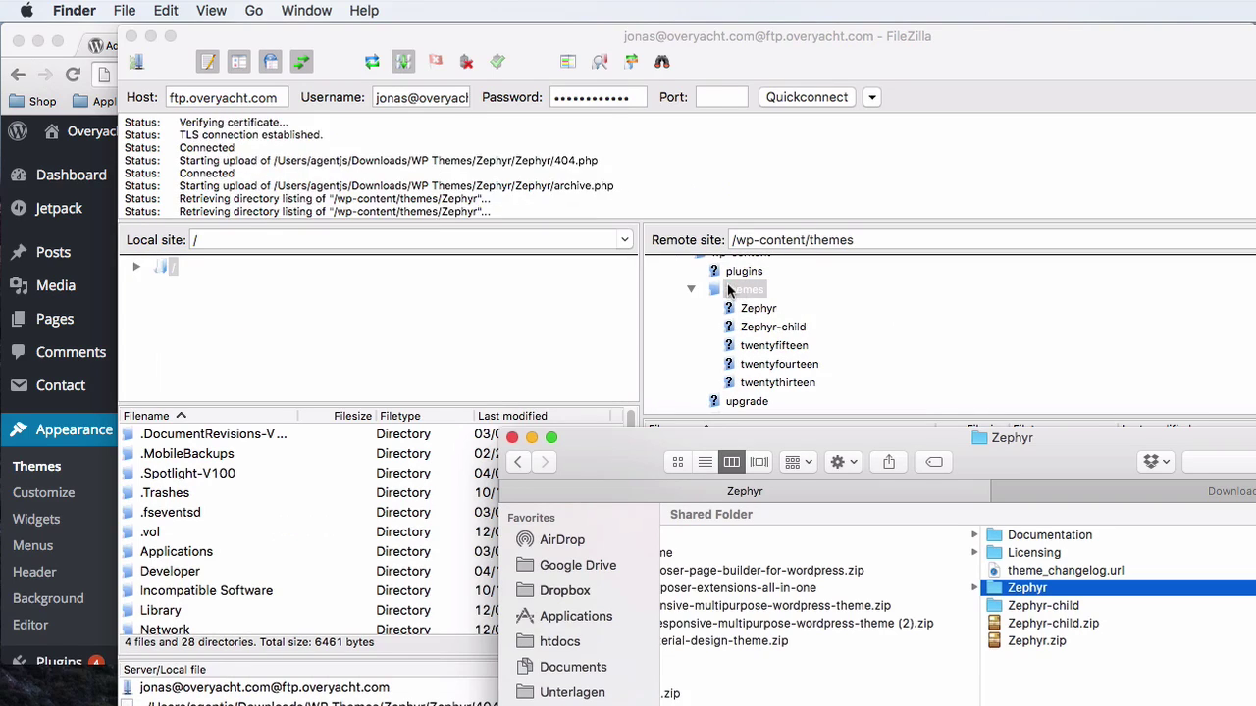
# Bring FileZilla forward, resize its window to show the transfer queue, and shrink the message log to expose more of the file lists.
pyautogui.click(981, 37)
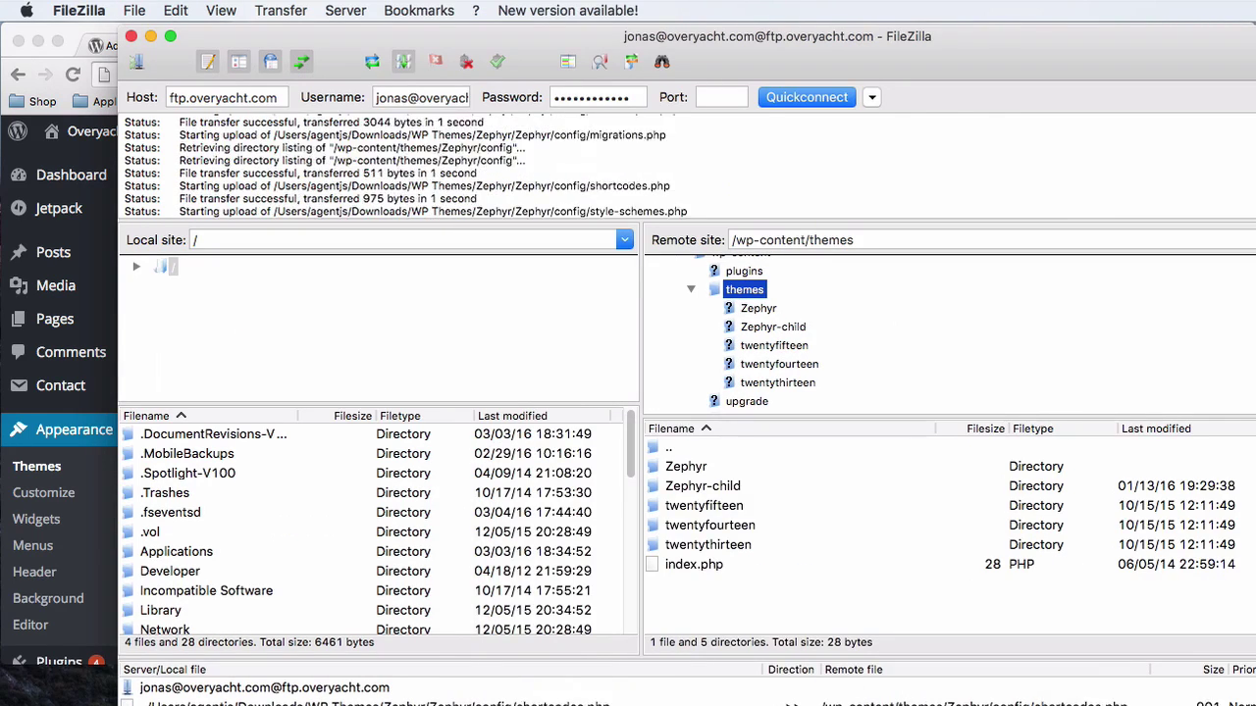
pyautogui.doubleClick(982, 37)
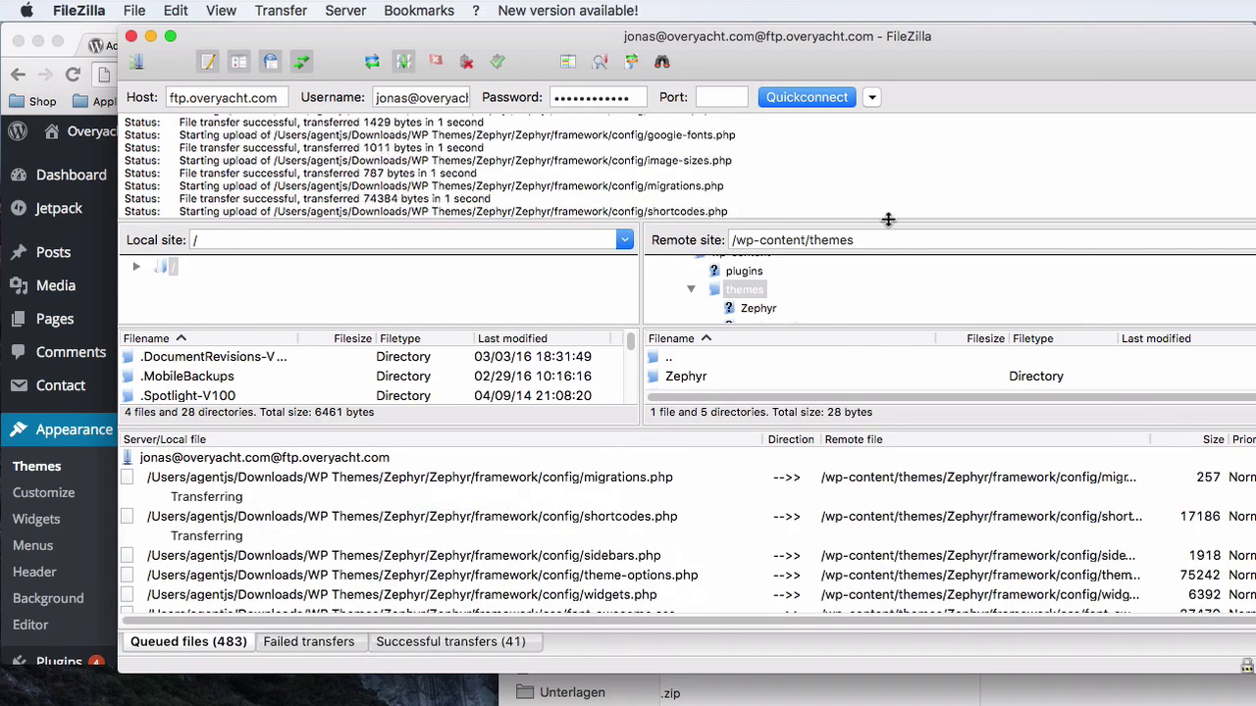
pyautogui.moveTo(886, 220); pyautogui.dragTo(873, 147)
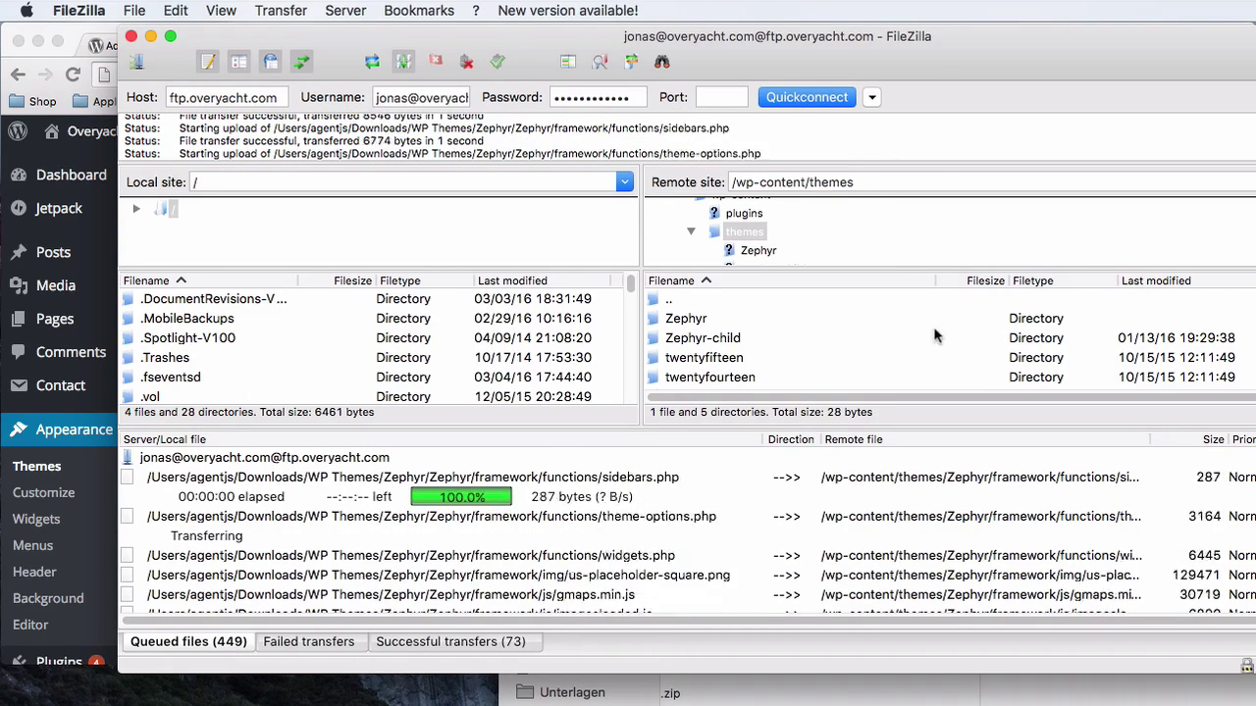
pyautogui.click(691, 232)
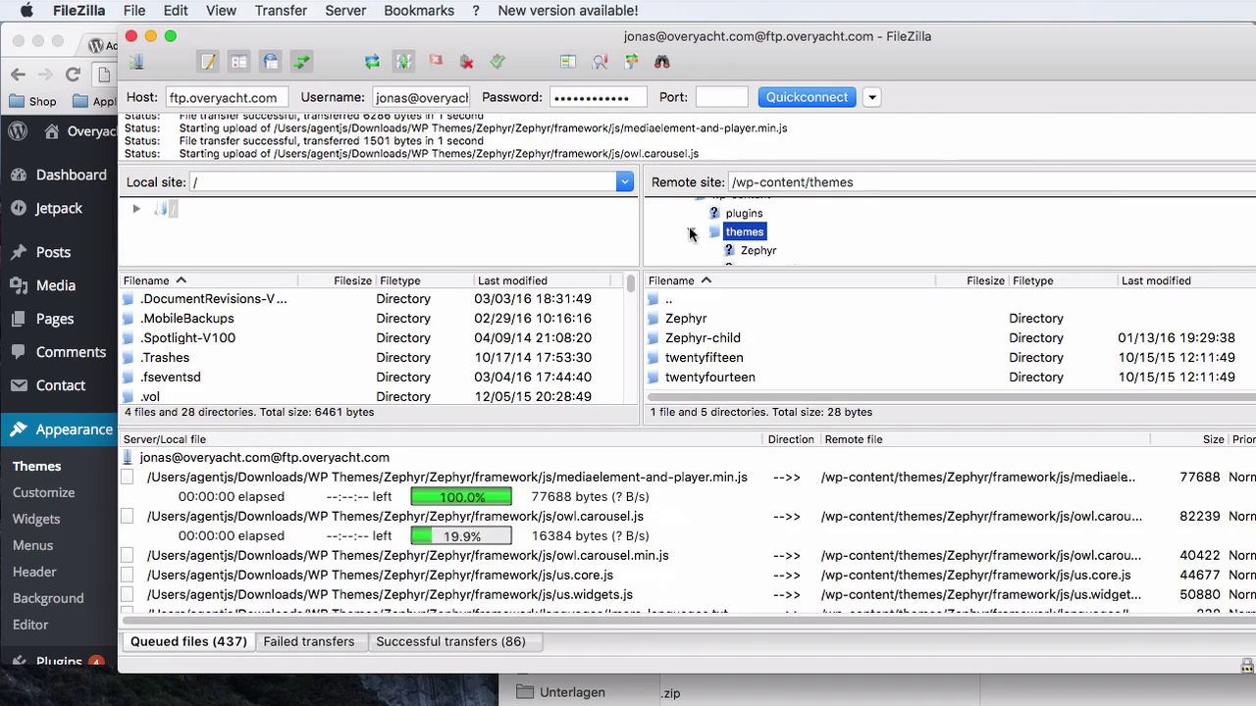
pyautogui.click(691, 233)
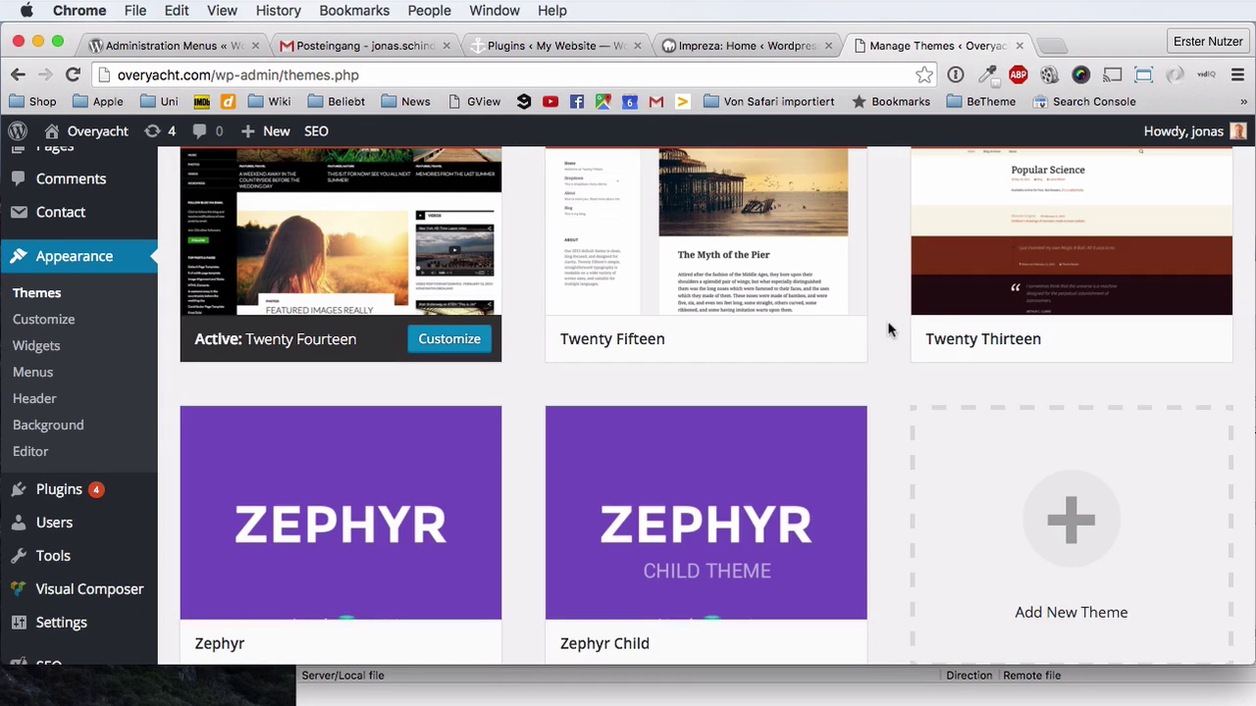
# On the Themes page in Chrome, open the Zephyr theme's details, highlight its version number, and close the details.
pyautogui.scroll(-1, 868, 358)
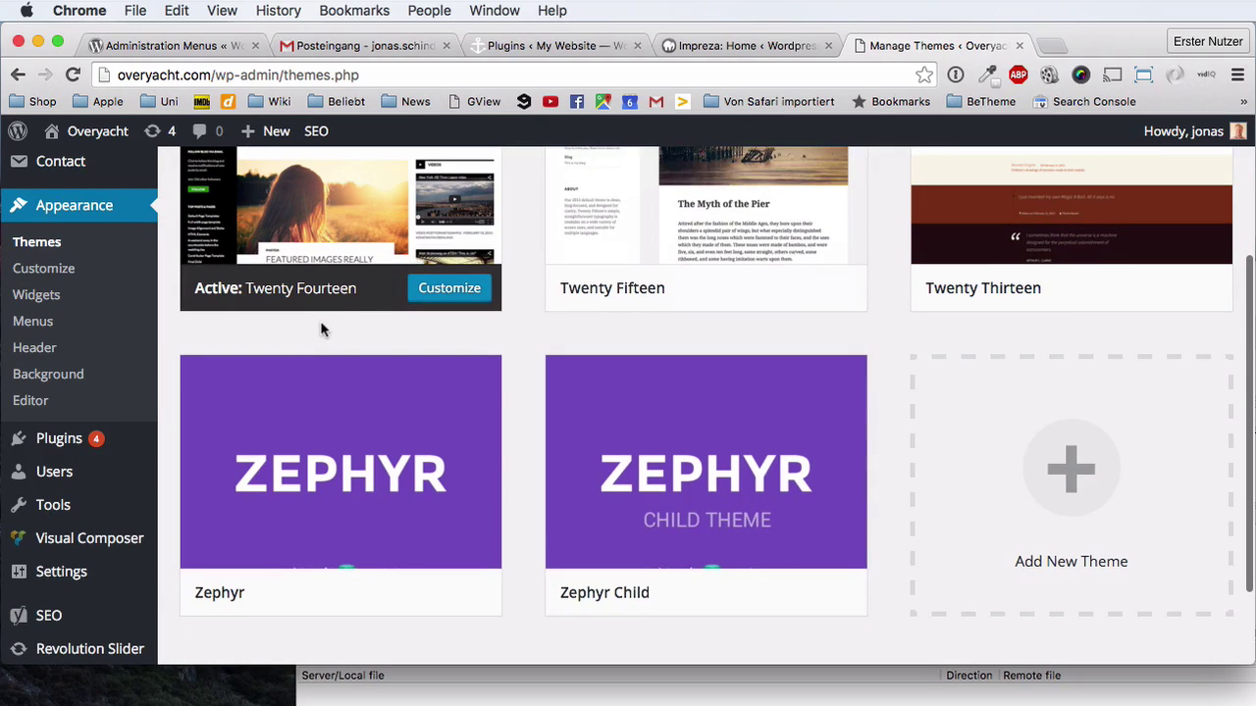
pyautogui.scroll(-1, 334, 413)
pyautogui.click(320, 408)
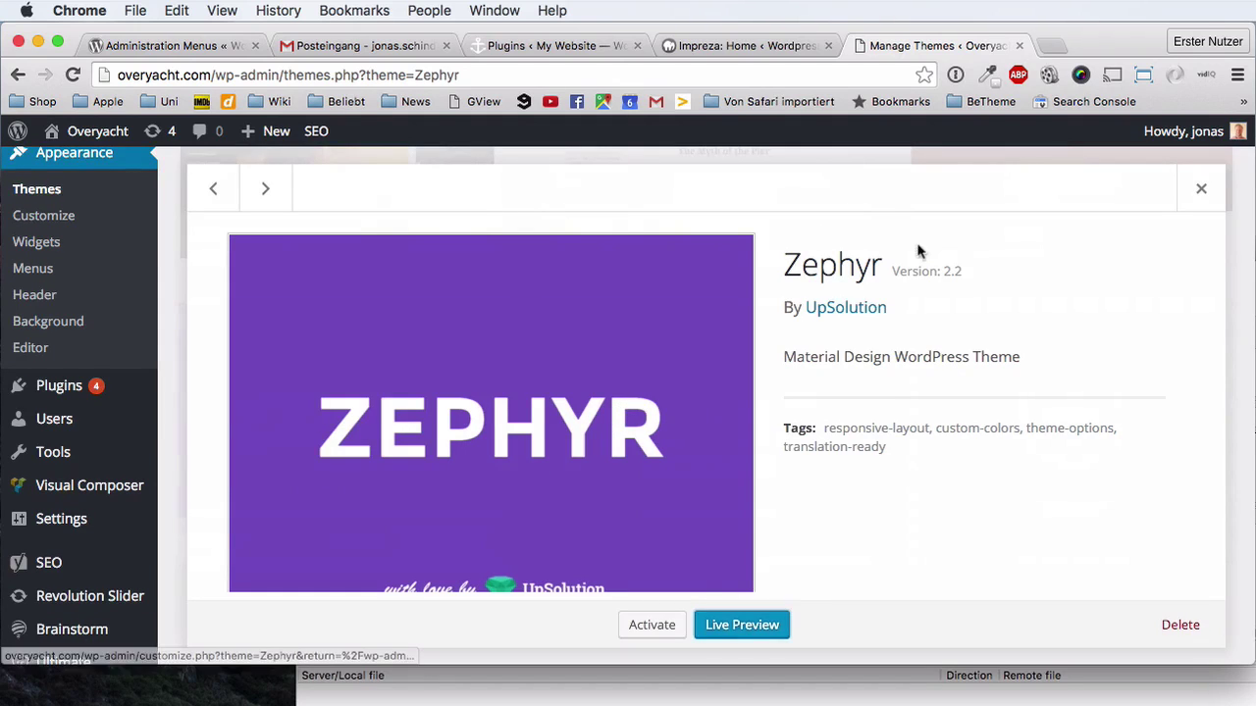
pyautogui.moveTo(985, 270); pyautogui.dragTo(814, 268)
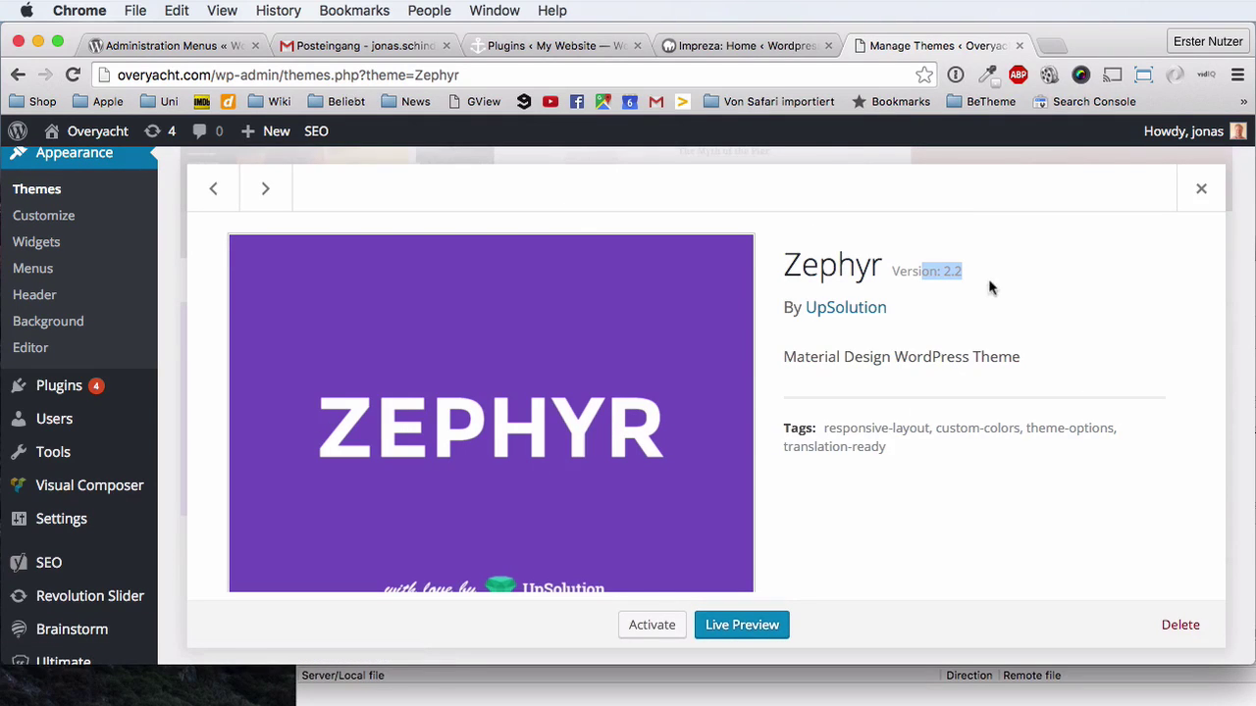
pyautogui.click(1201, 190)
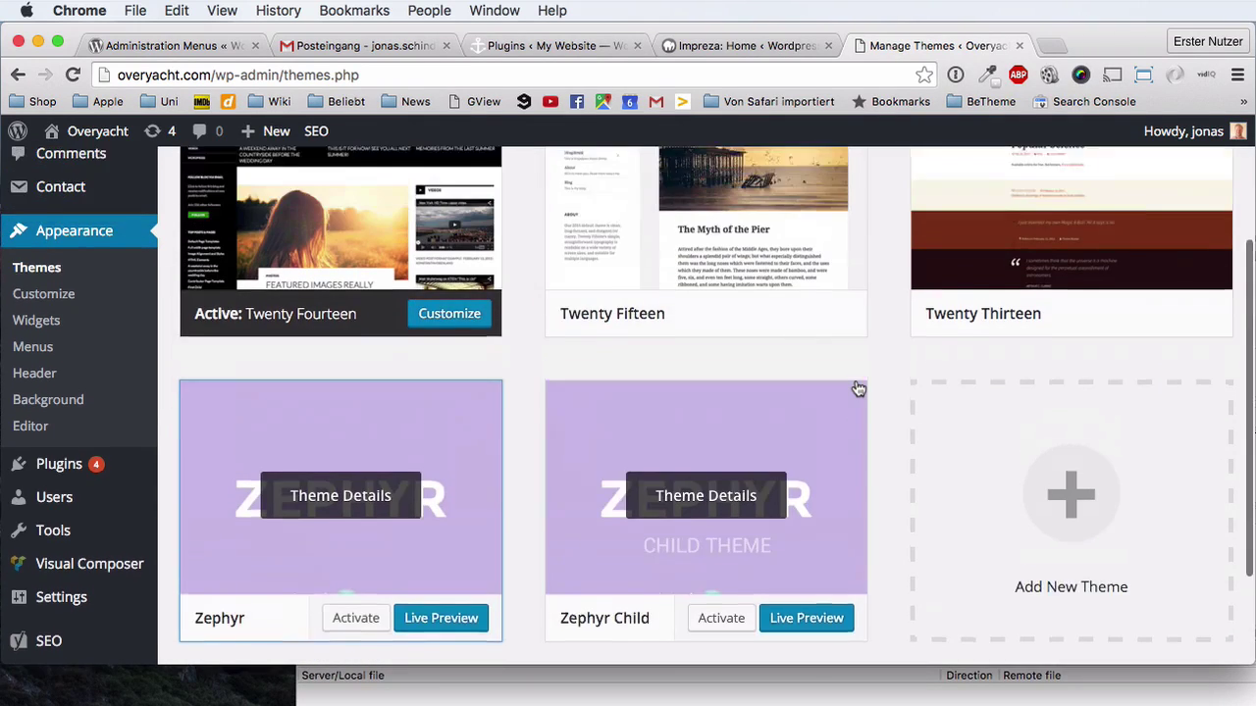
# Recheck the version number in the Zephyr theme's details and activate the Zephyr Child theme.
pyautogui.click(147, 130)
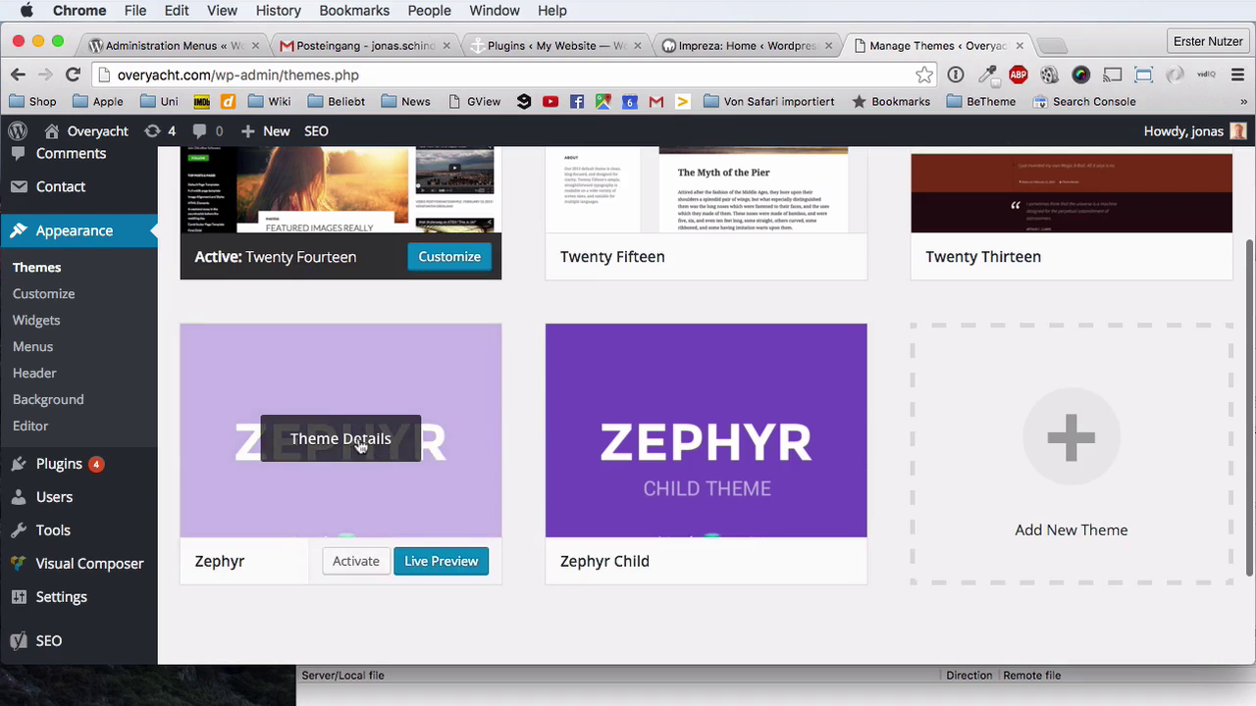
pyautogui.click(359, 445)
pyautogui.moveTo(928, 272); pyautogui.dragTo(1026, 269)
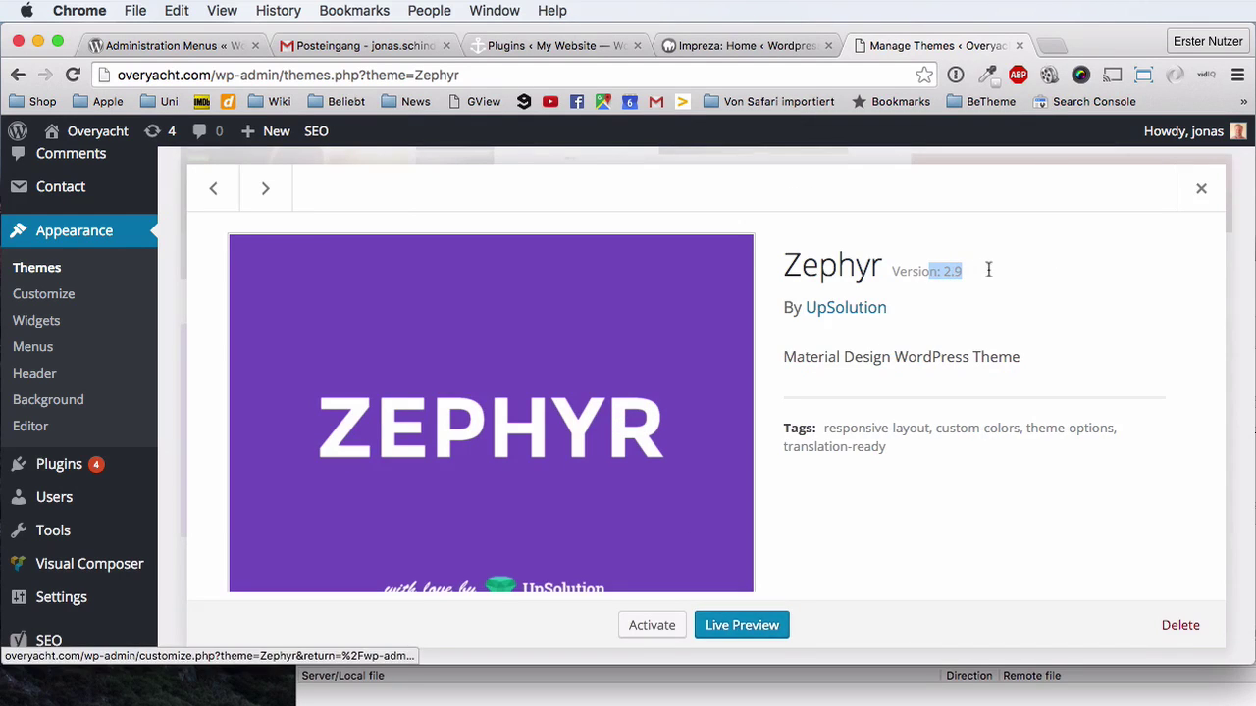
pyautogui.click(1203, 192)
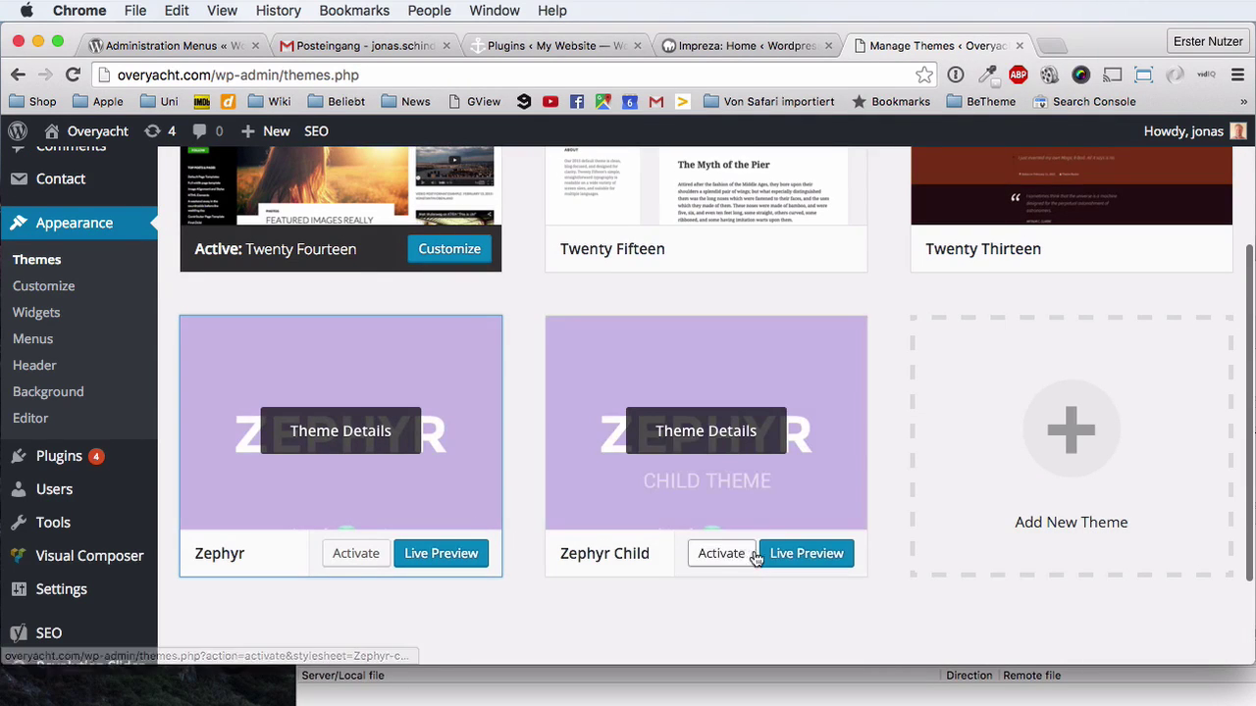
pyautogui.click(731, 555)
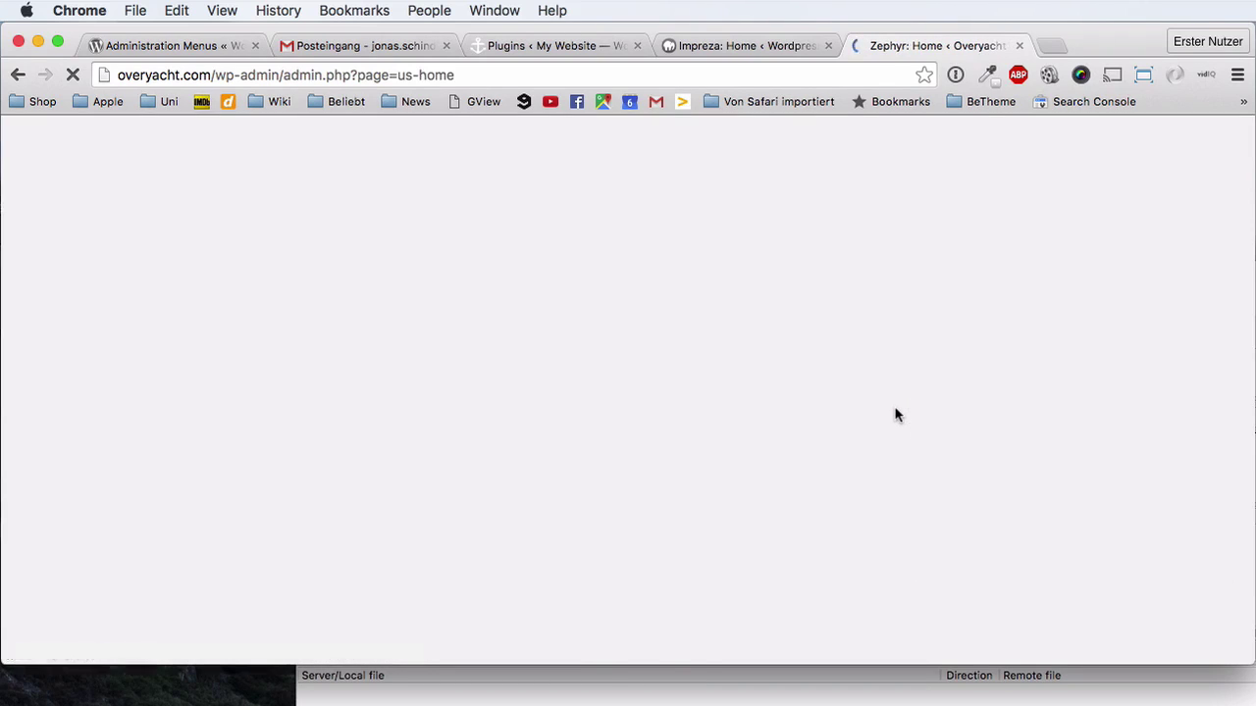